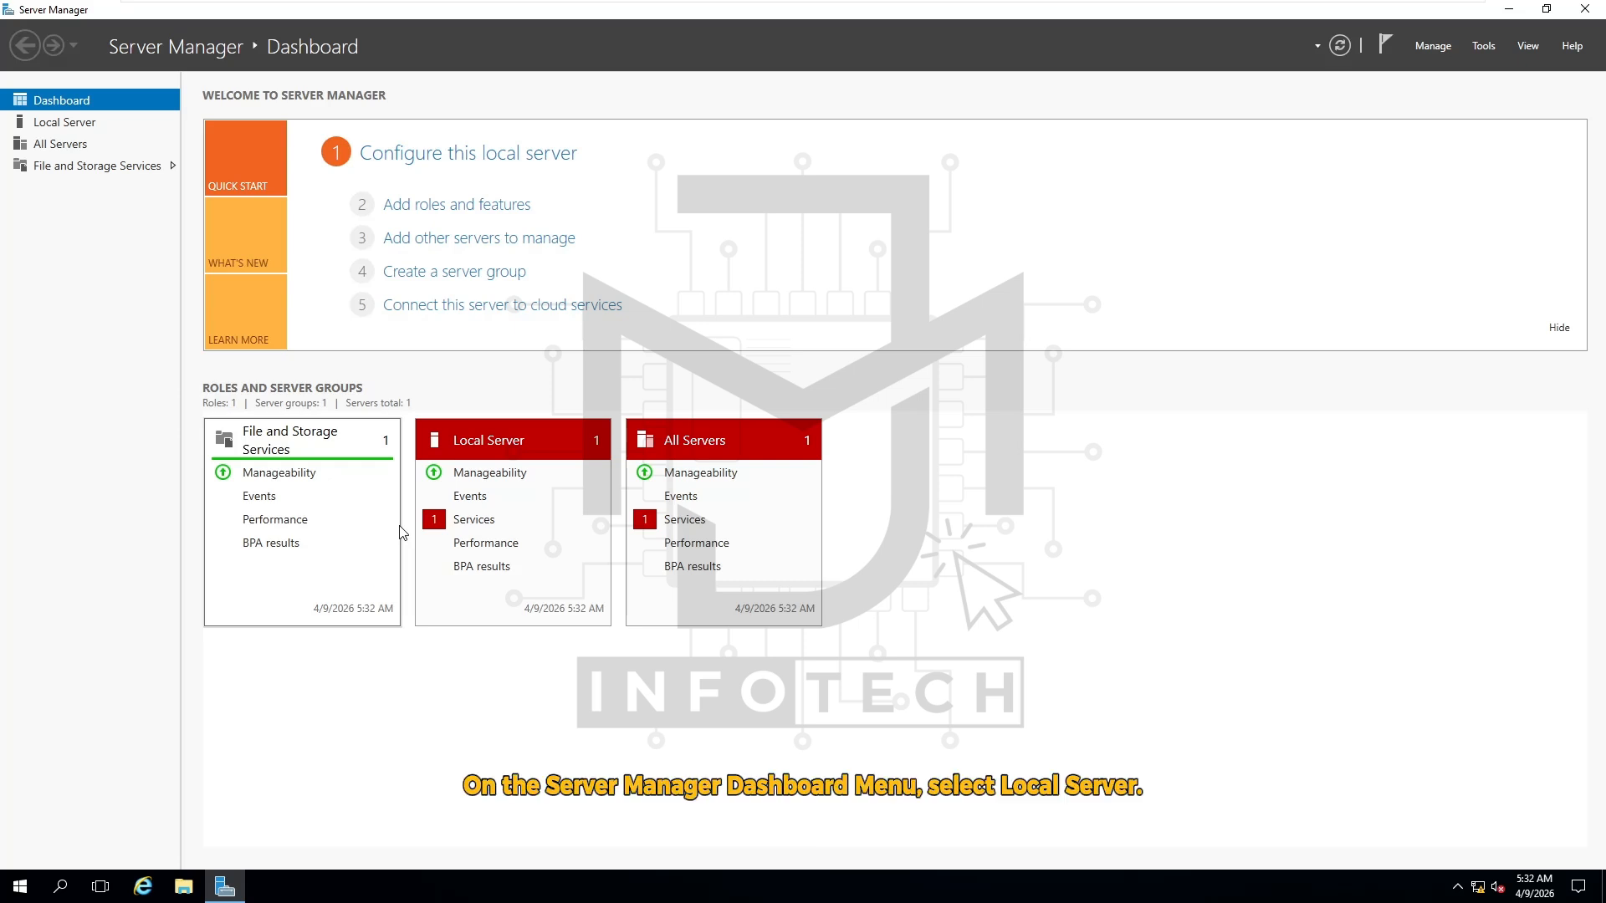
Open the Local Server page and bring up Network Connections through the Ethernet link
left_click(78, 131)
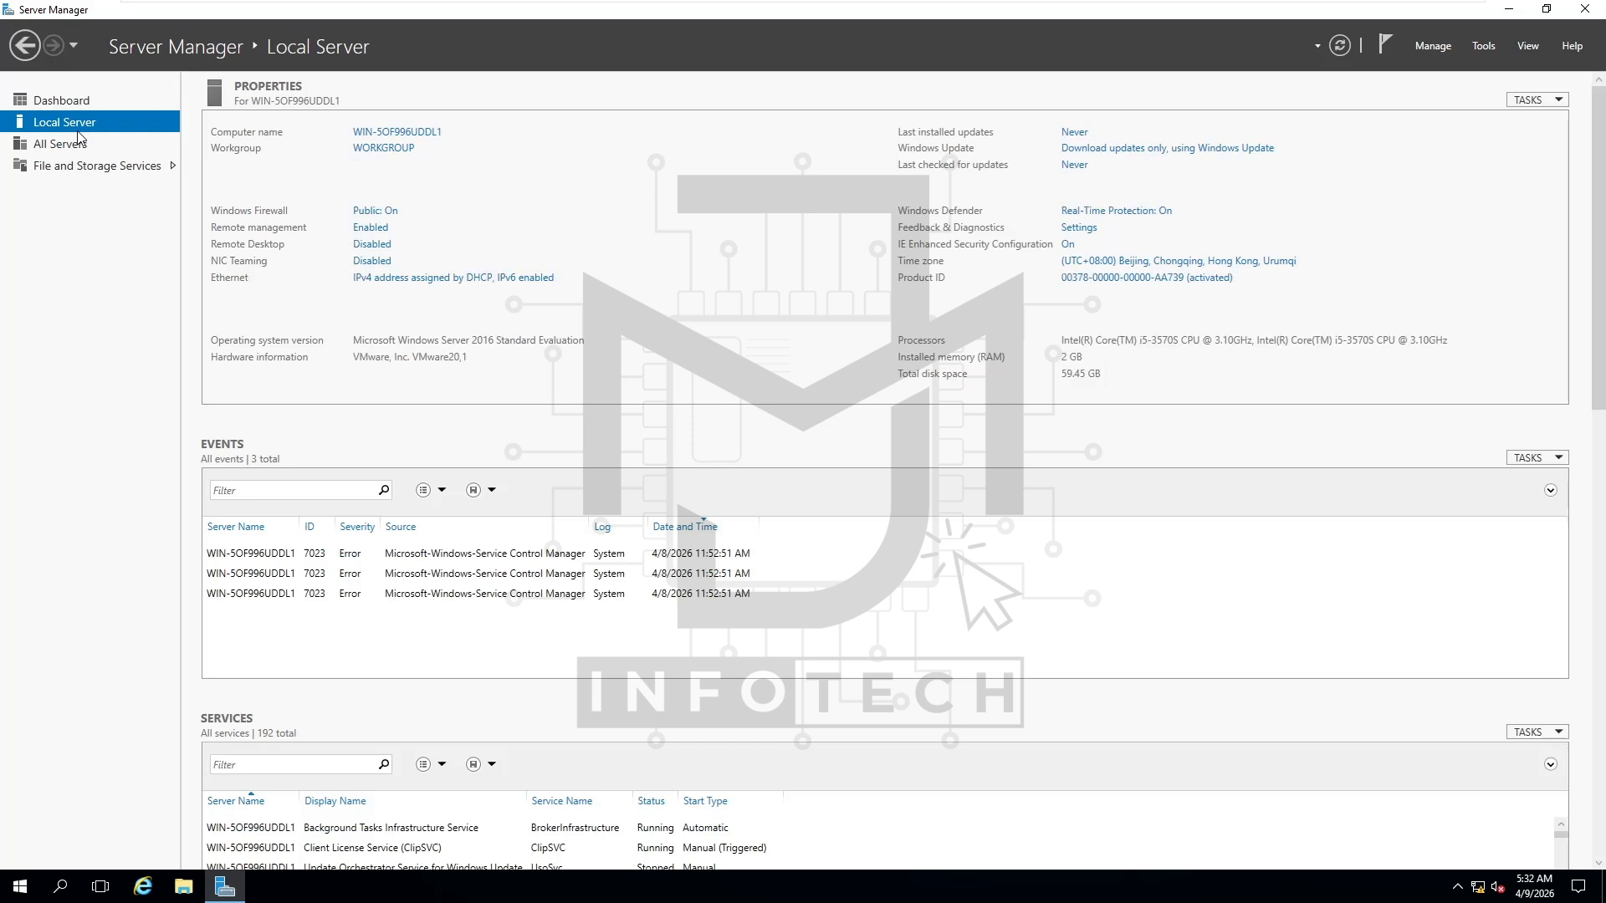
left_click(448, 279)
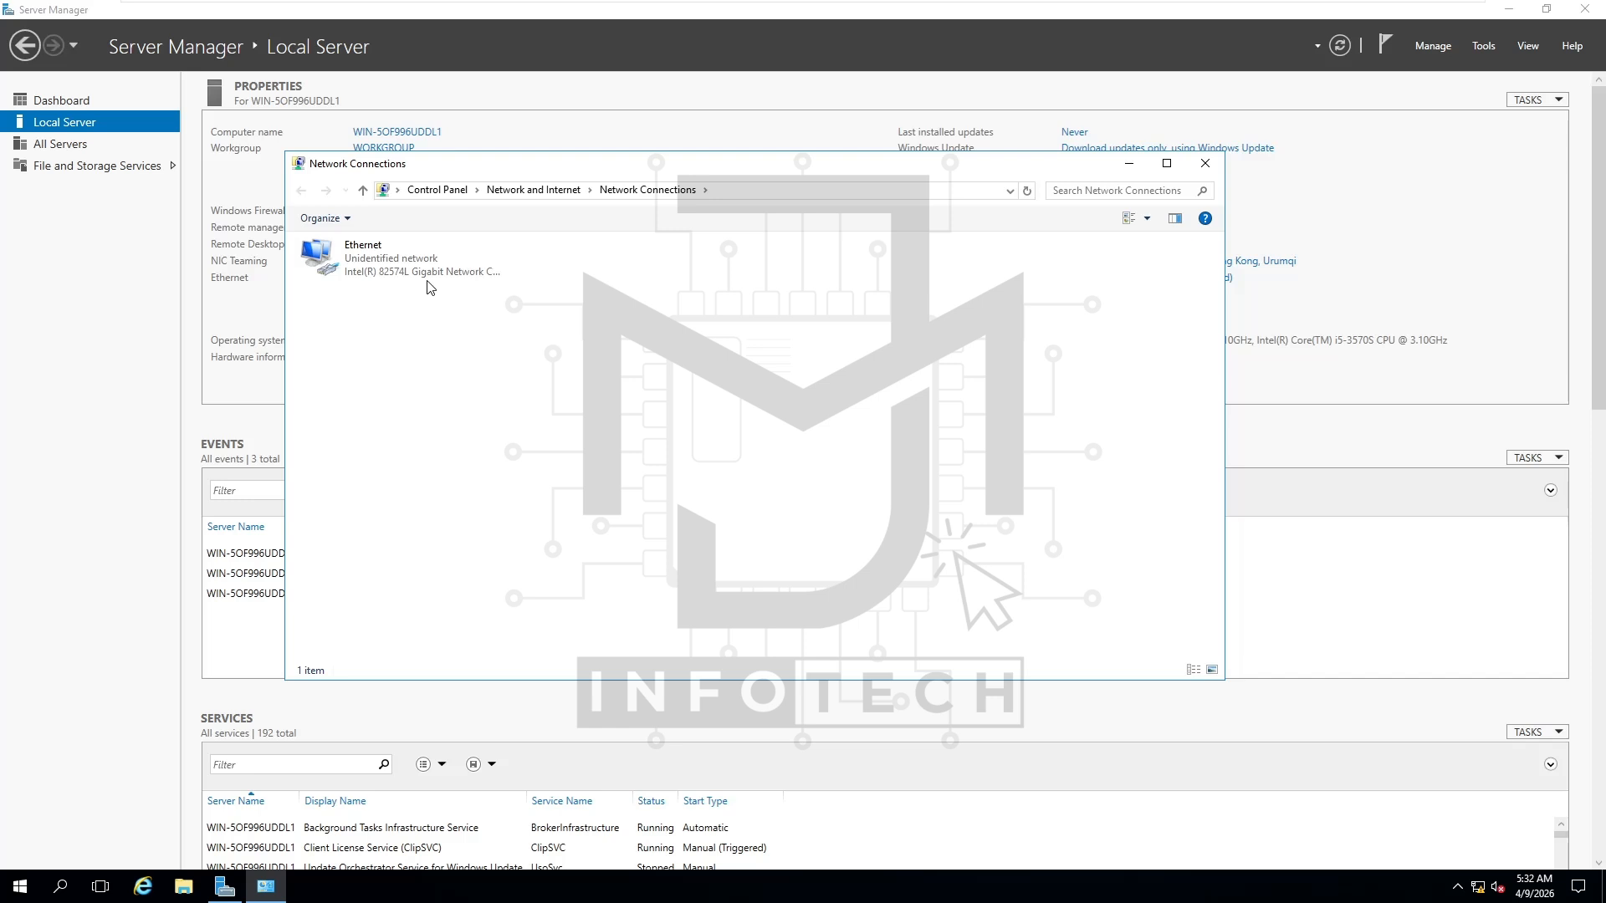
In the Ethernet adapter's properties, uncheck TCP/IPv6 and select Internet Protocol Version 4
left_click(321, 263)
right_click(321, 264)
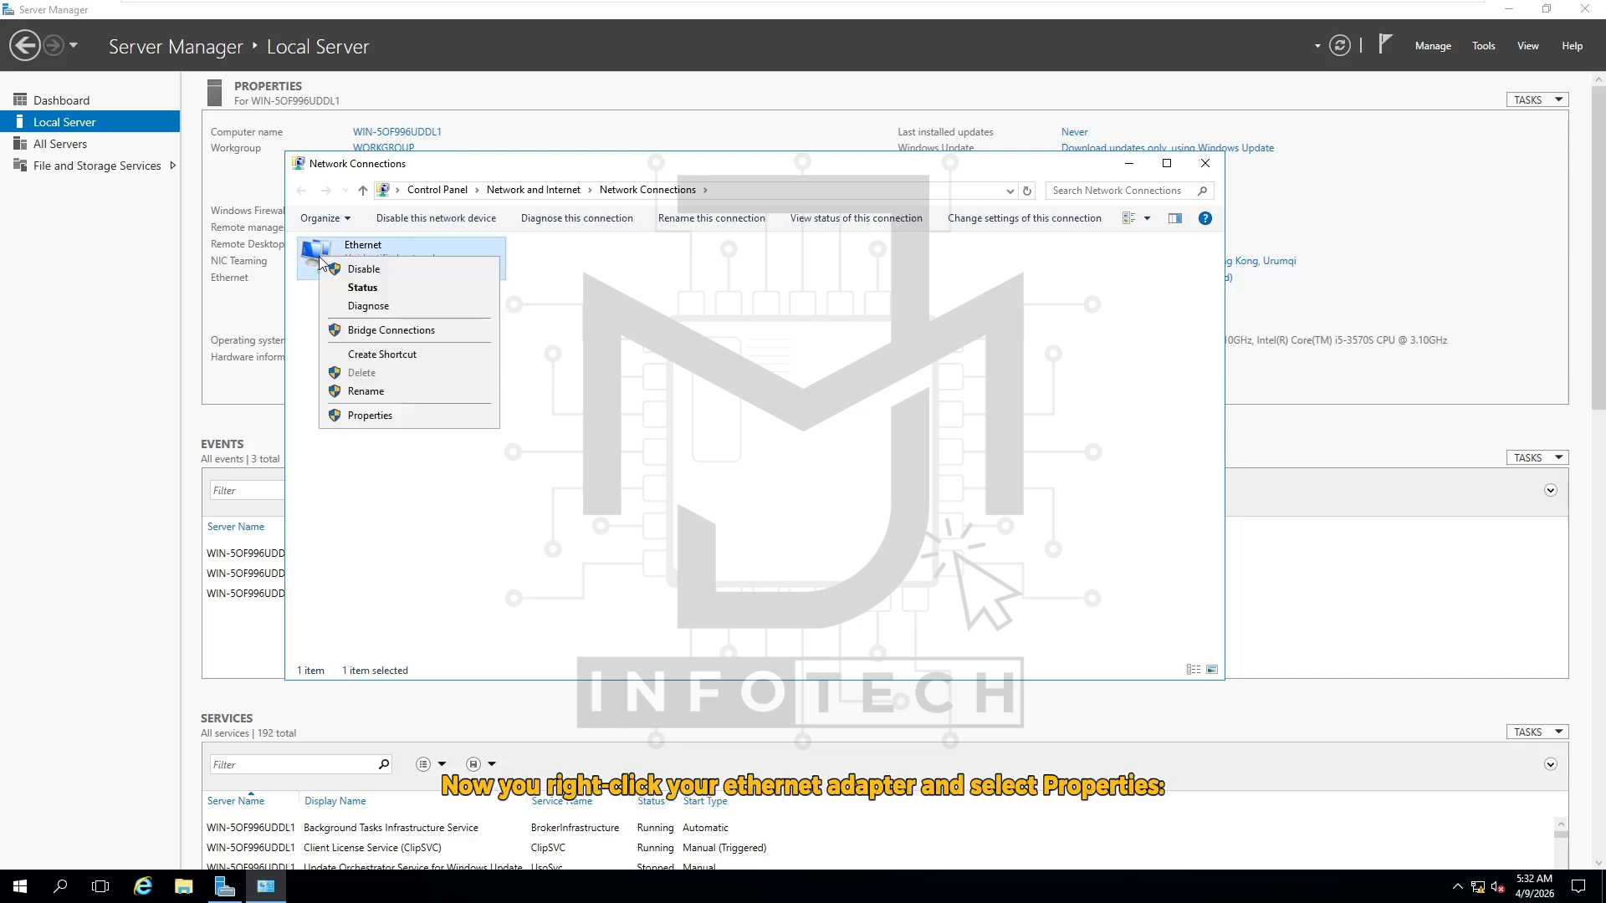
left_click(399, 418)
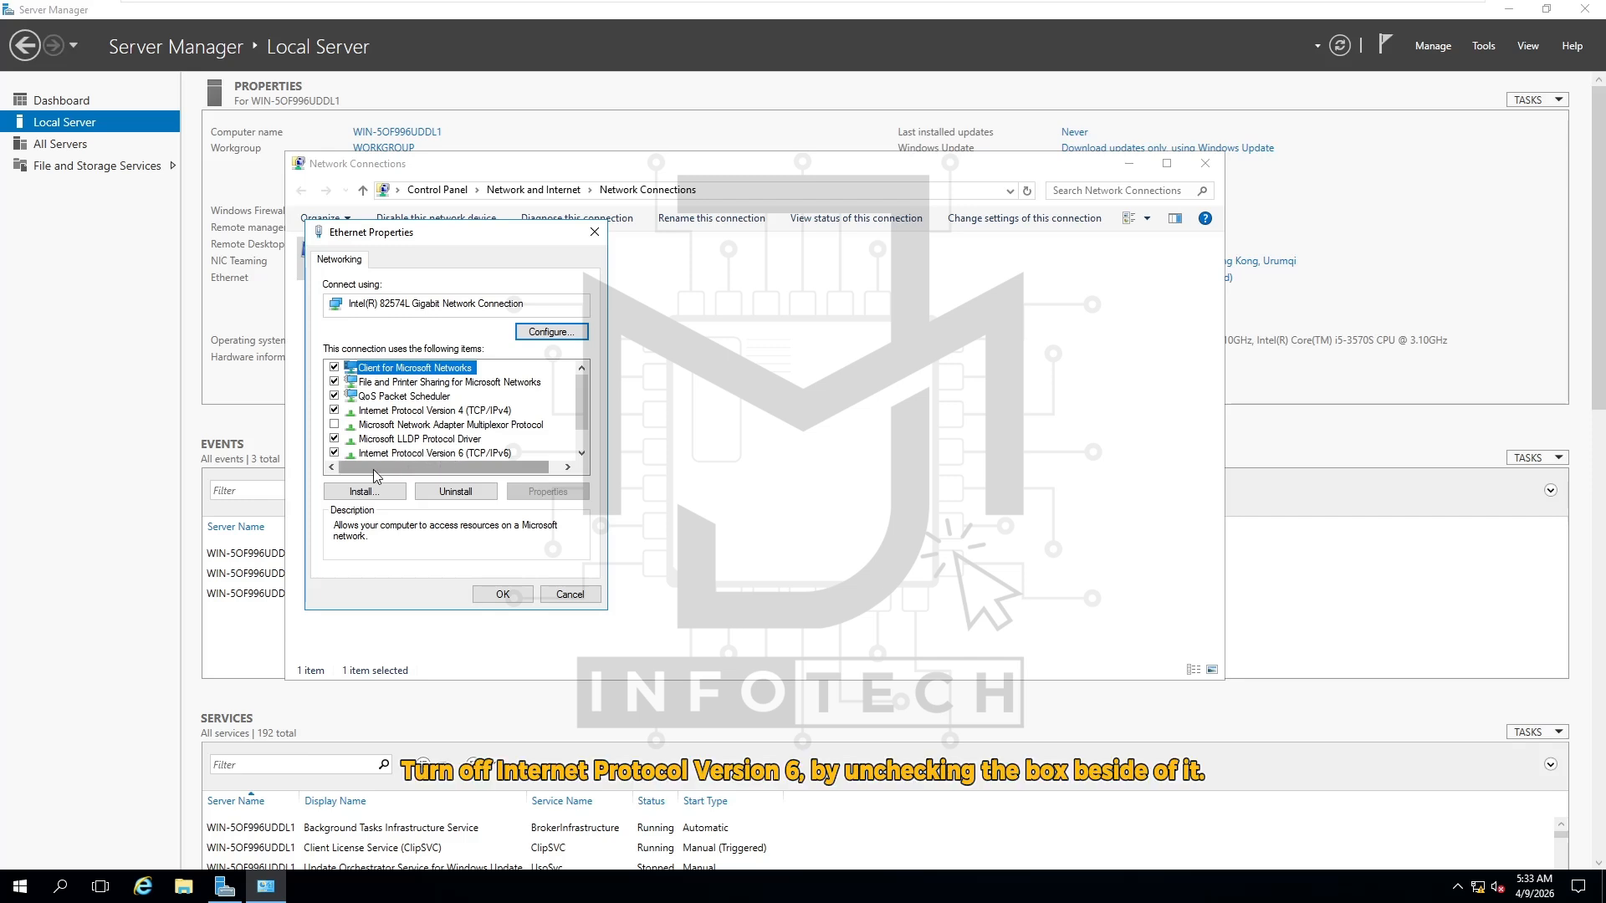
left_click(334, 455)
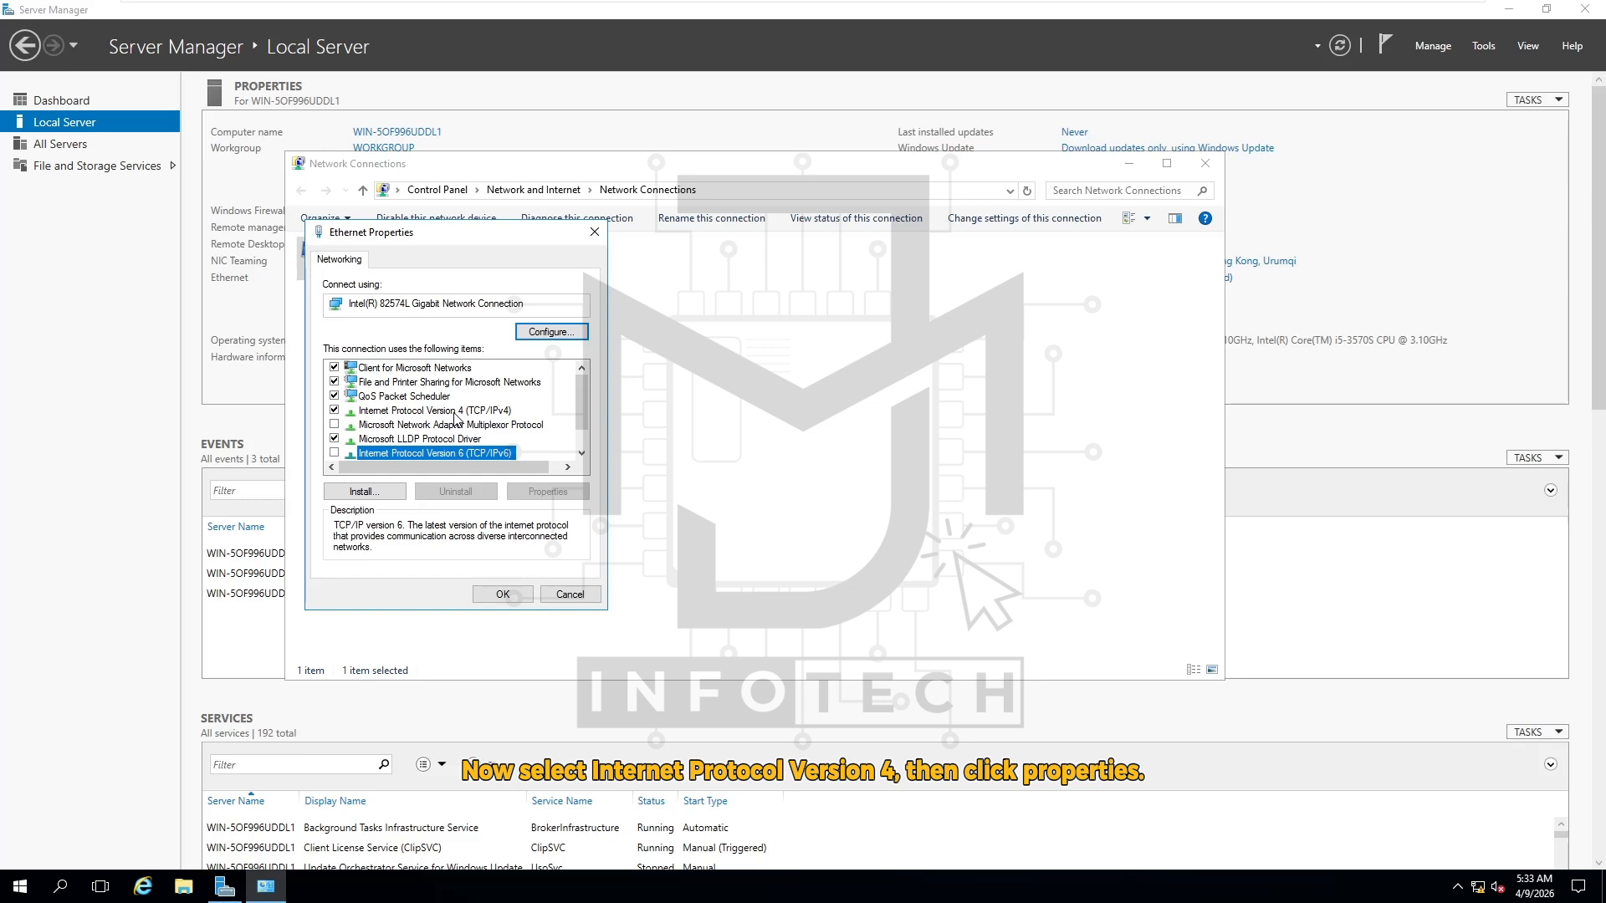
left_click(455, 413)
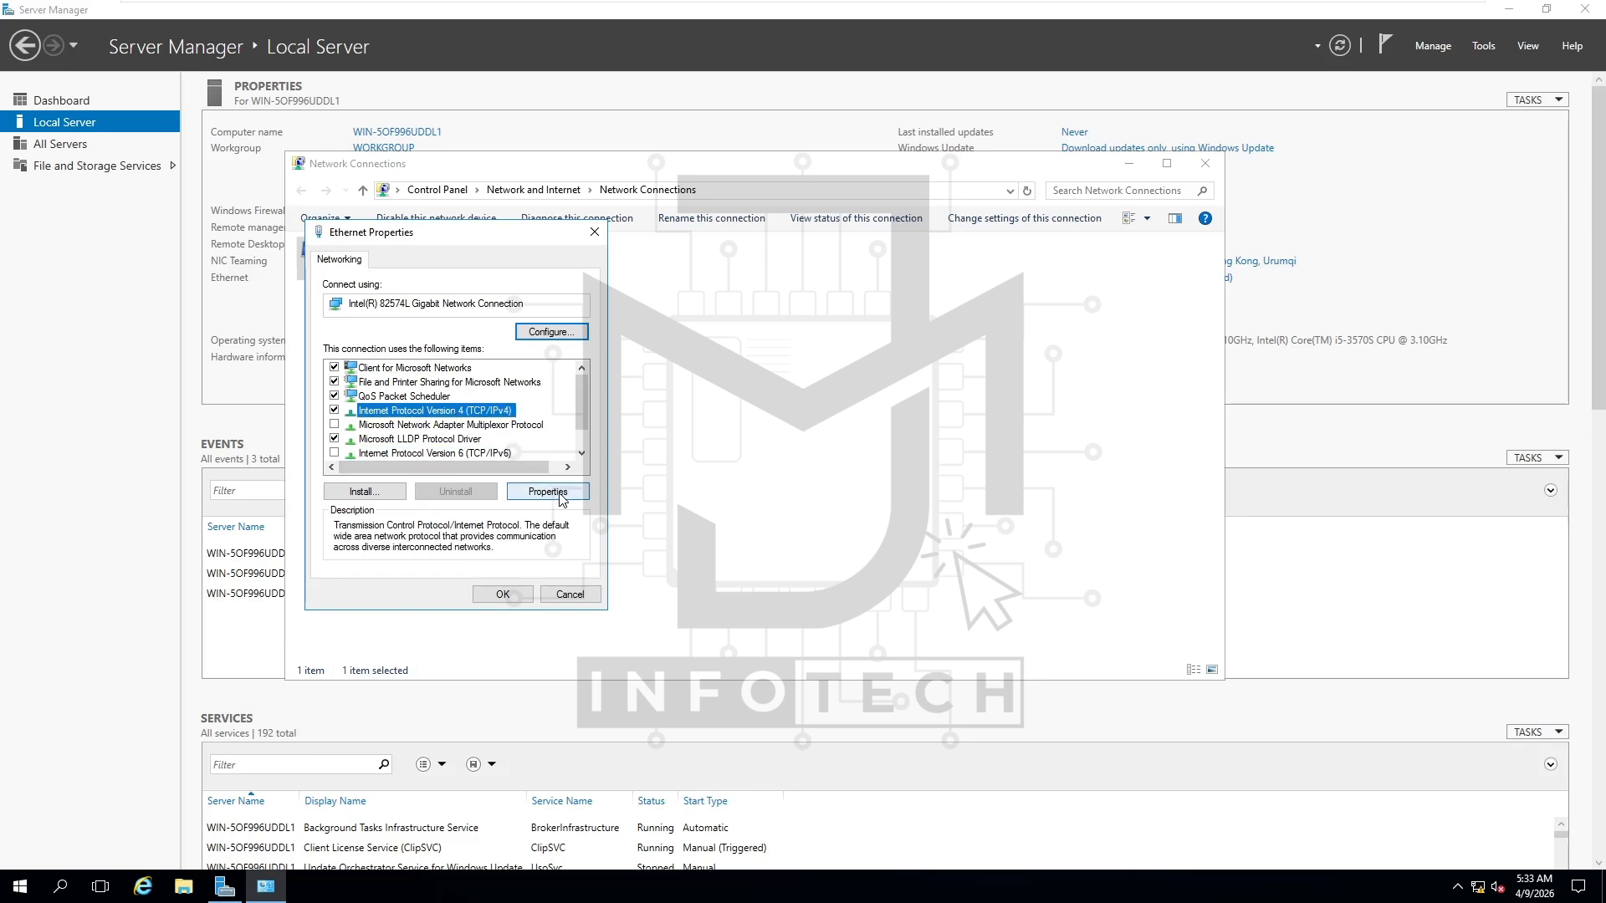
Give IPv4 static IP 10.11.12.2, mask 255.0.0.0, gateway 10.11.12.1 and preferred DNS 10.11.12.2
left_click(548, 492)
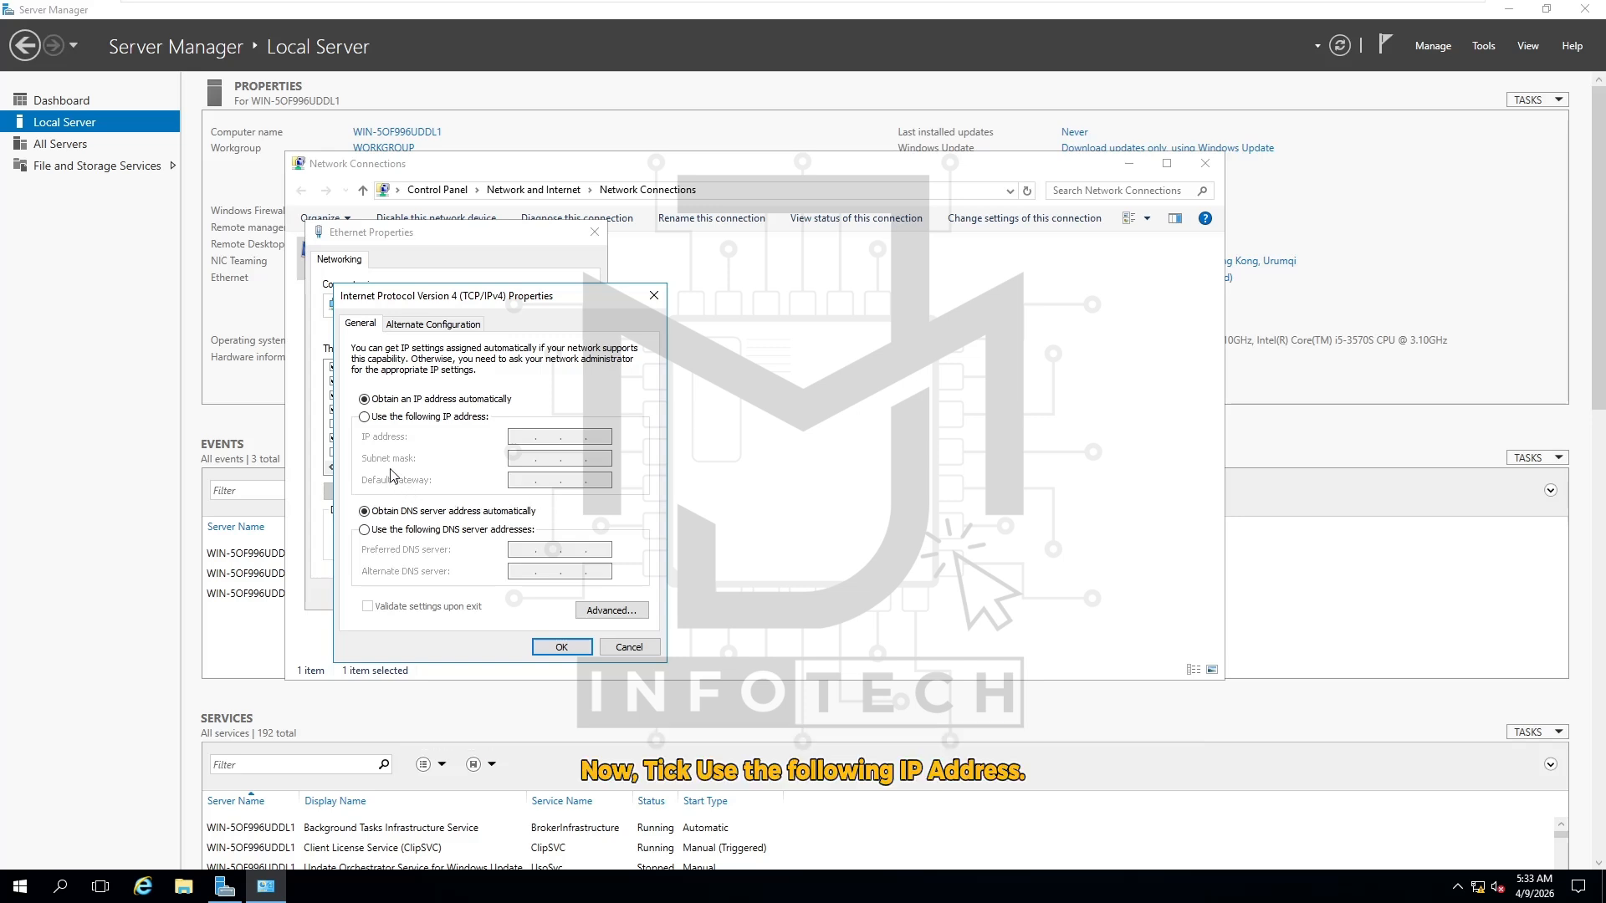
left_click(449, 421)
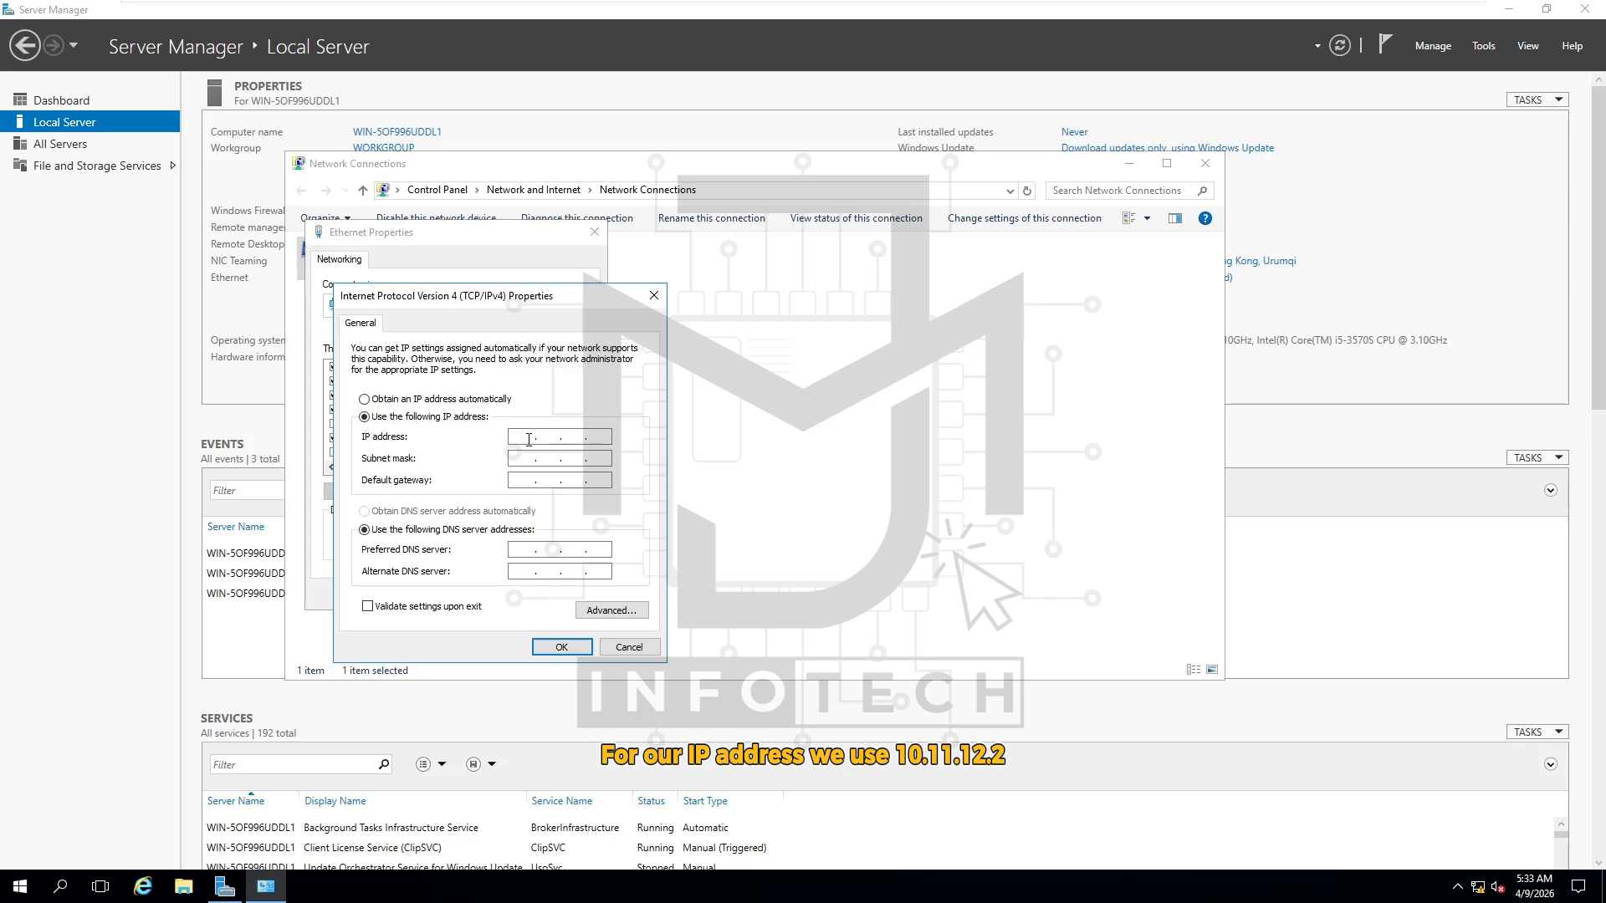
type("10.11.12.2")
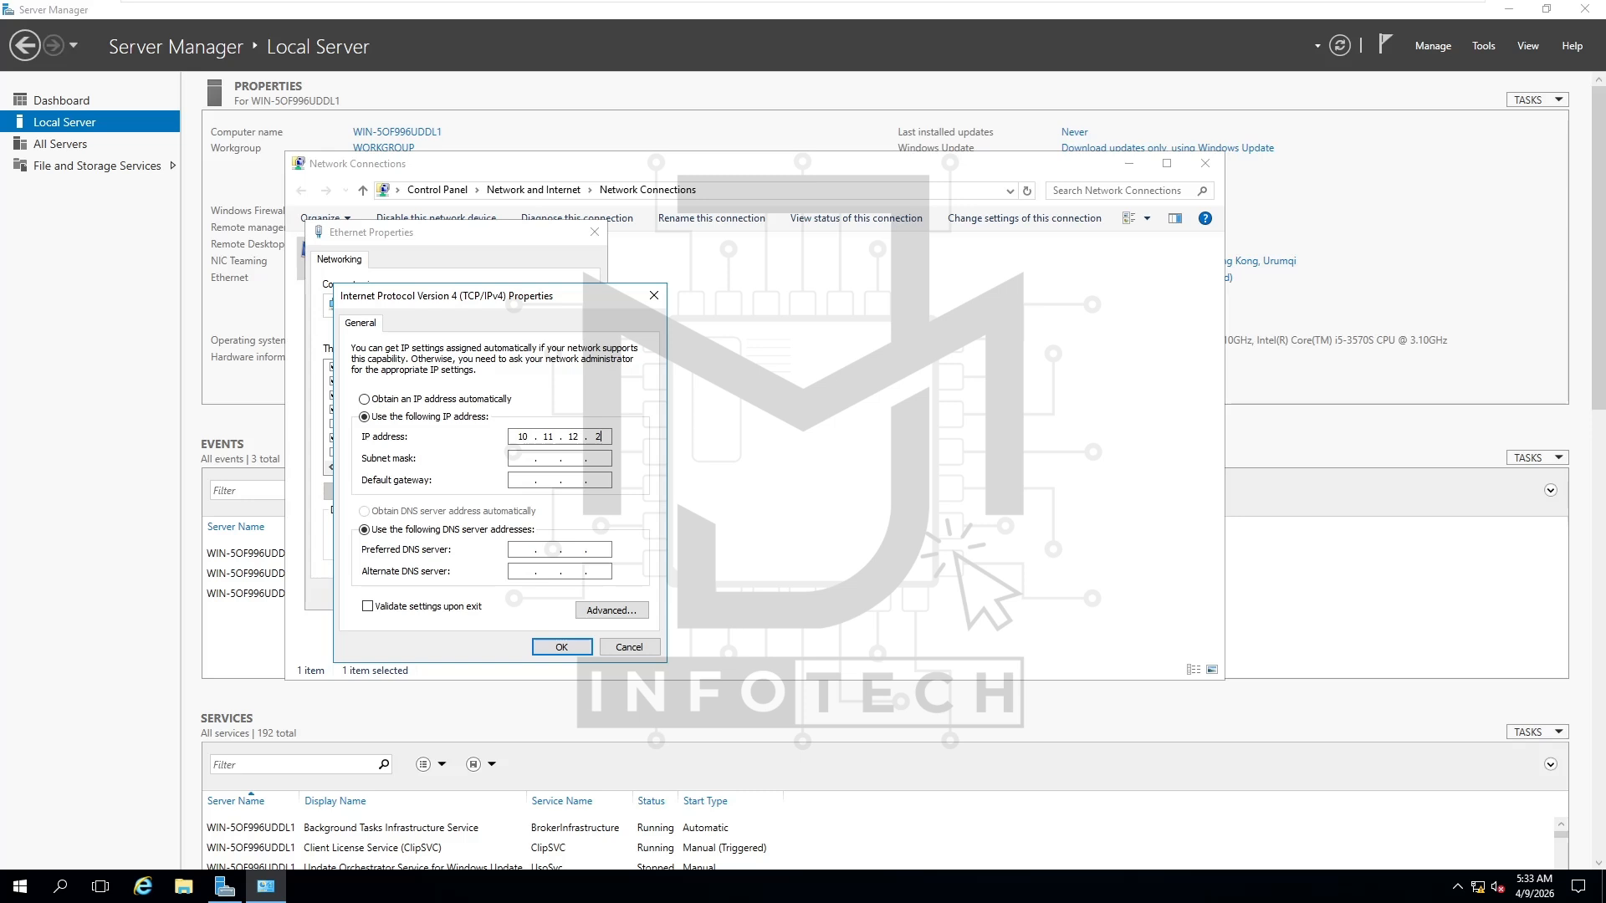
left_click(518, 460)
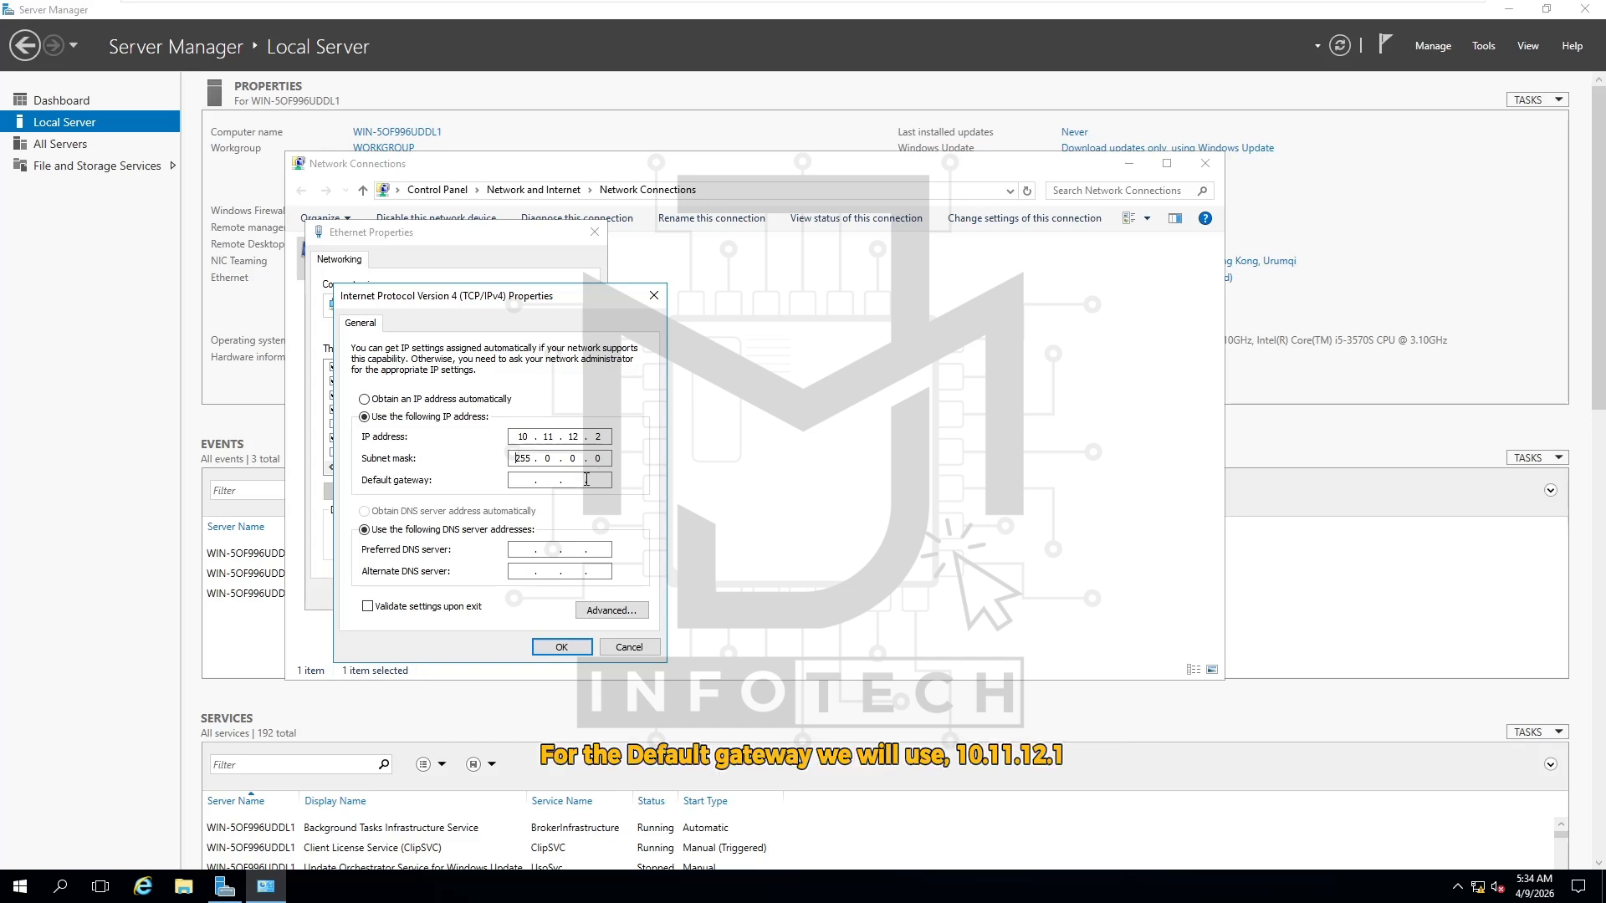
left_click(523, 482)
type("10 . 11 . 12 . 1")
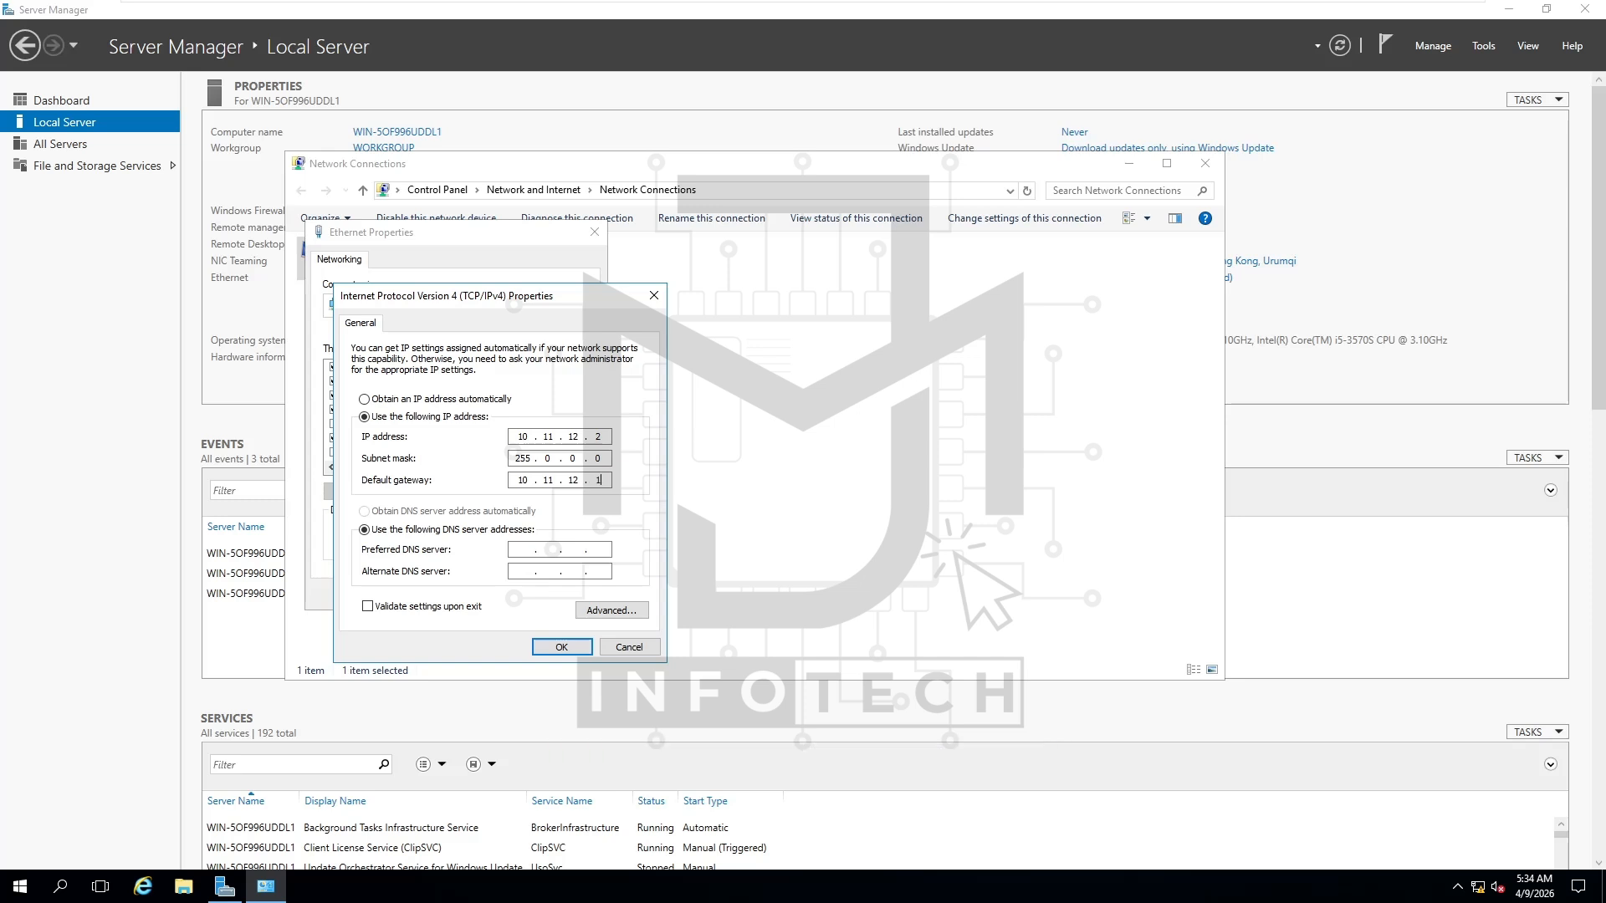
left_click(521, 550)
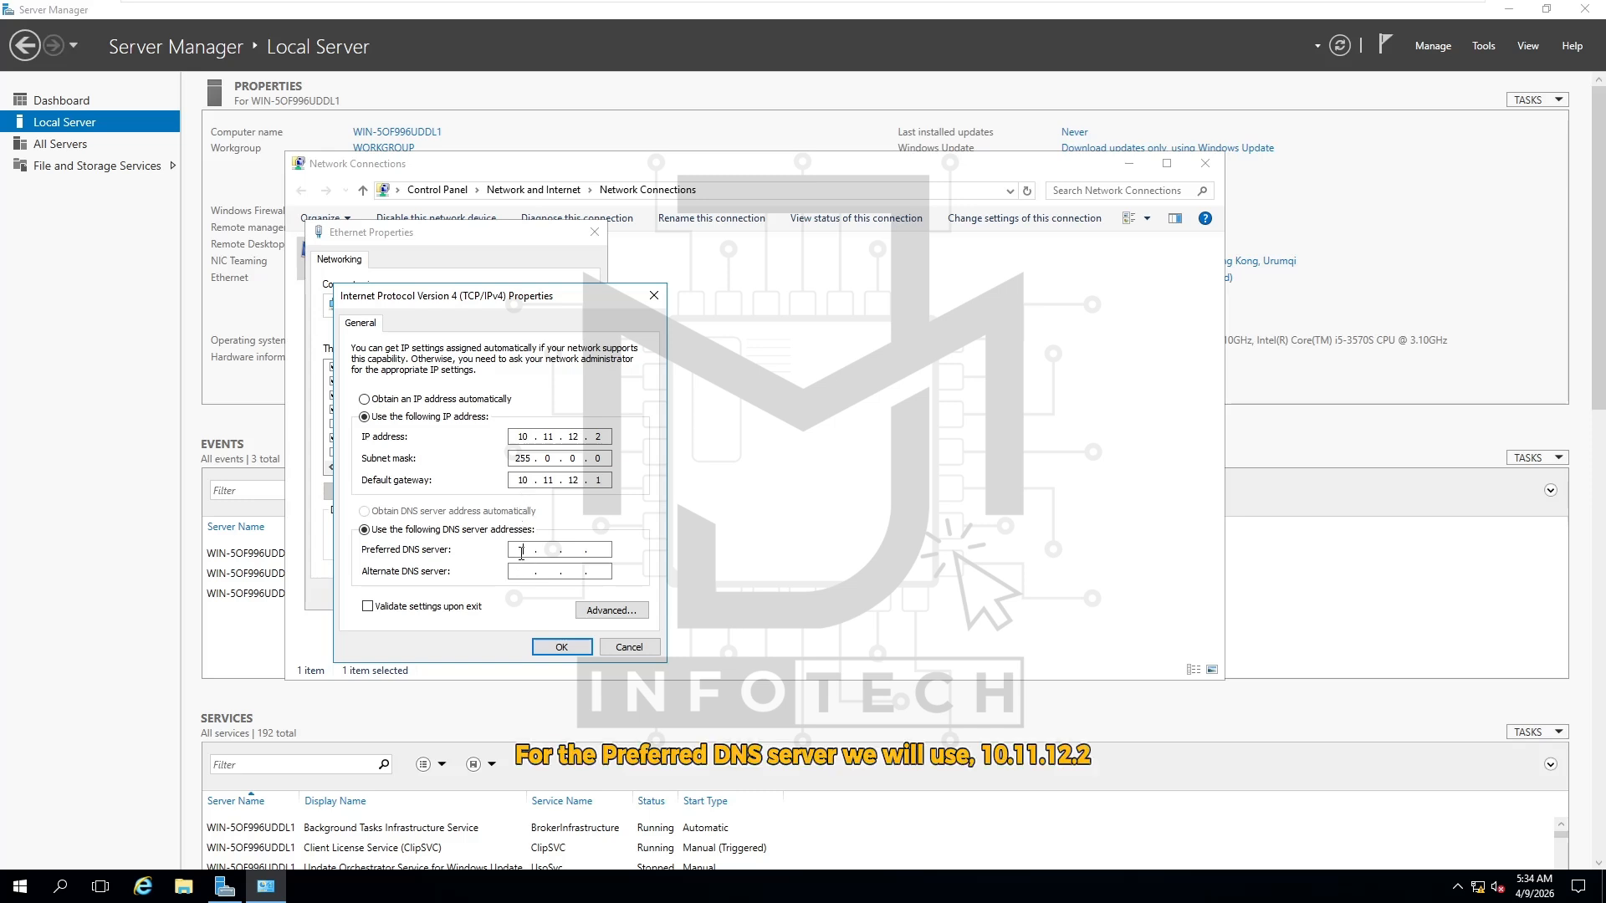
type("10.11.12.2")
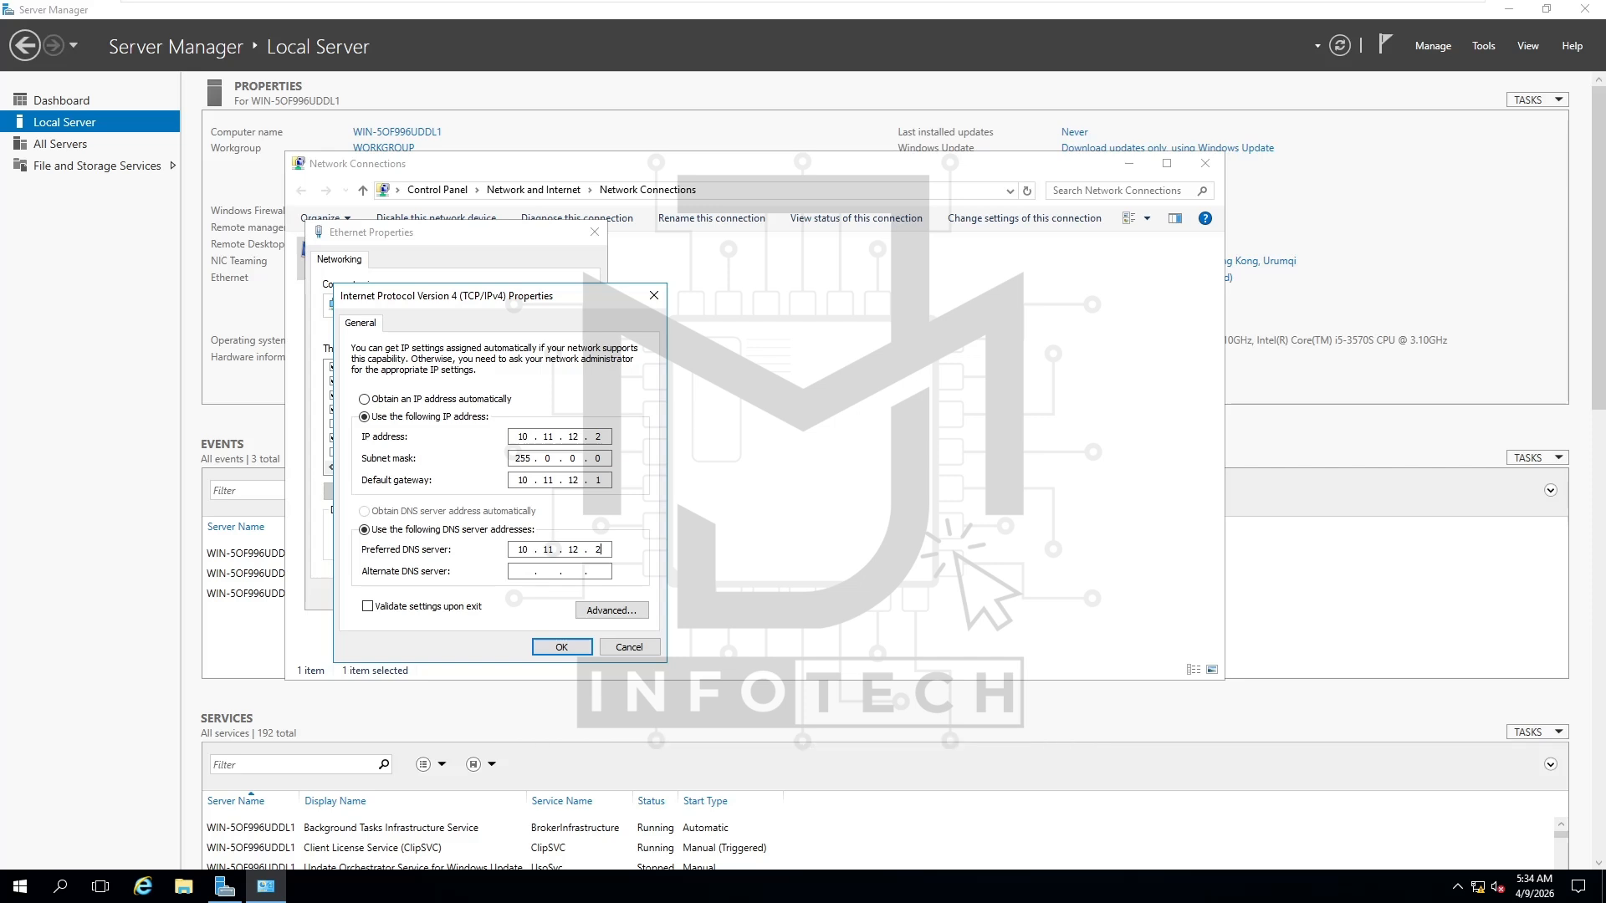
Save the IPv4 settings and close Ethernet Properties and the Network Connections window
left_click(572, 652)
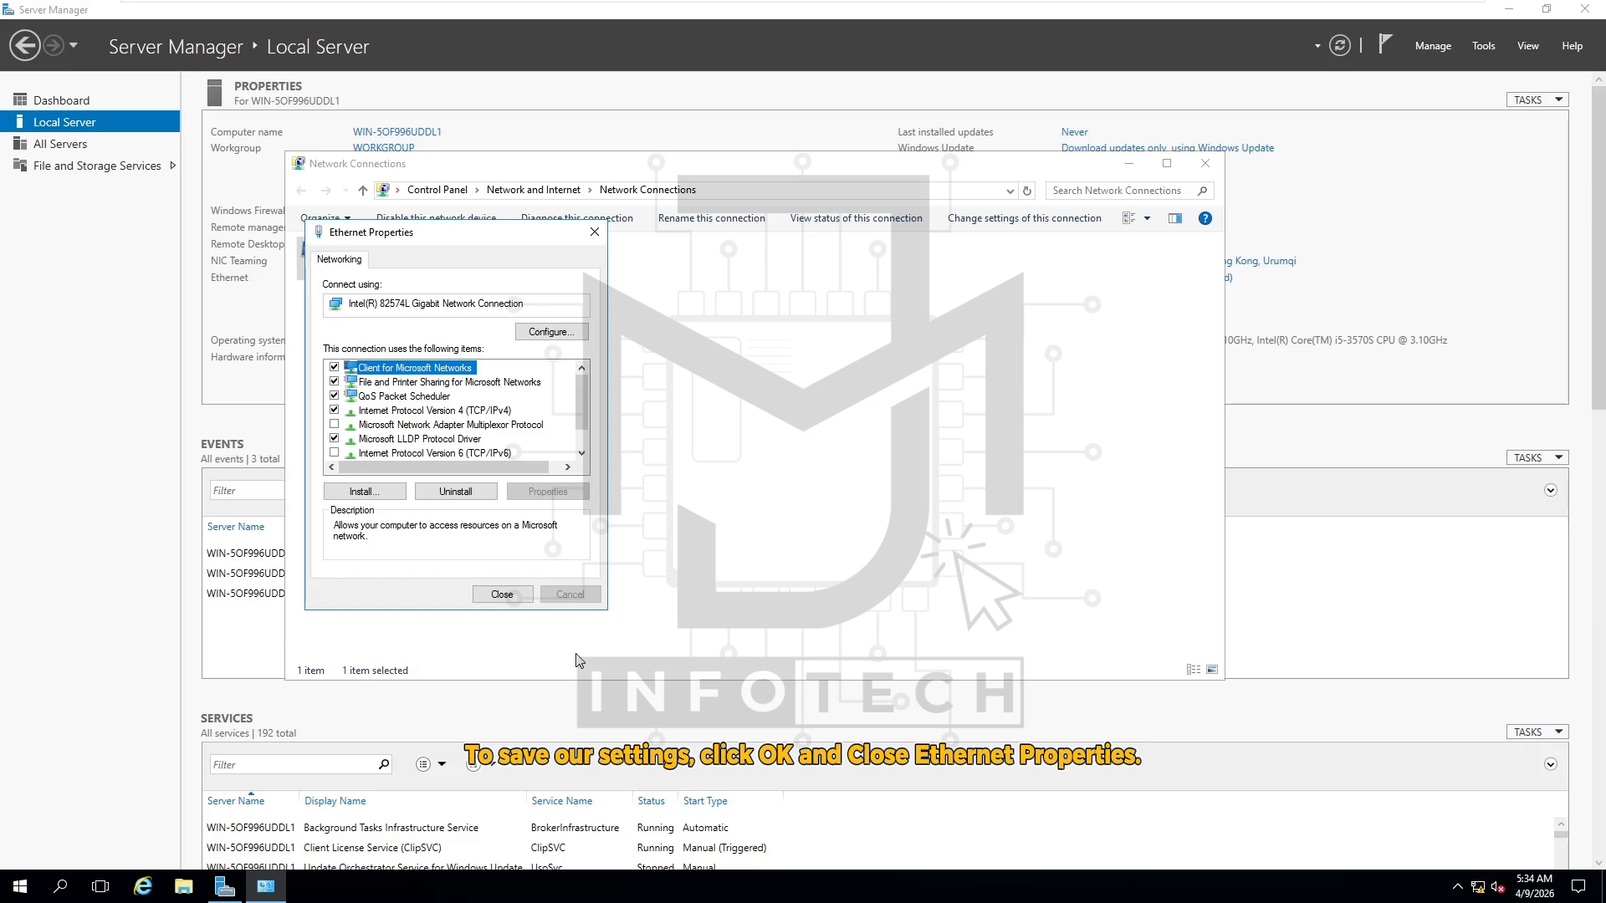
left_click(505, 601)
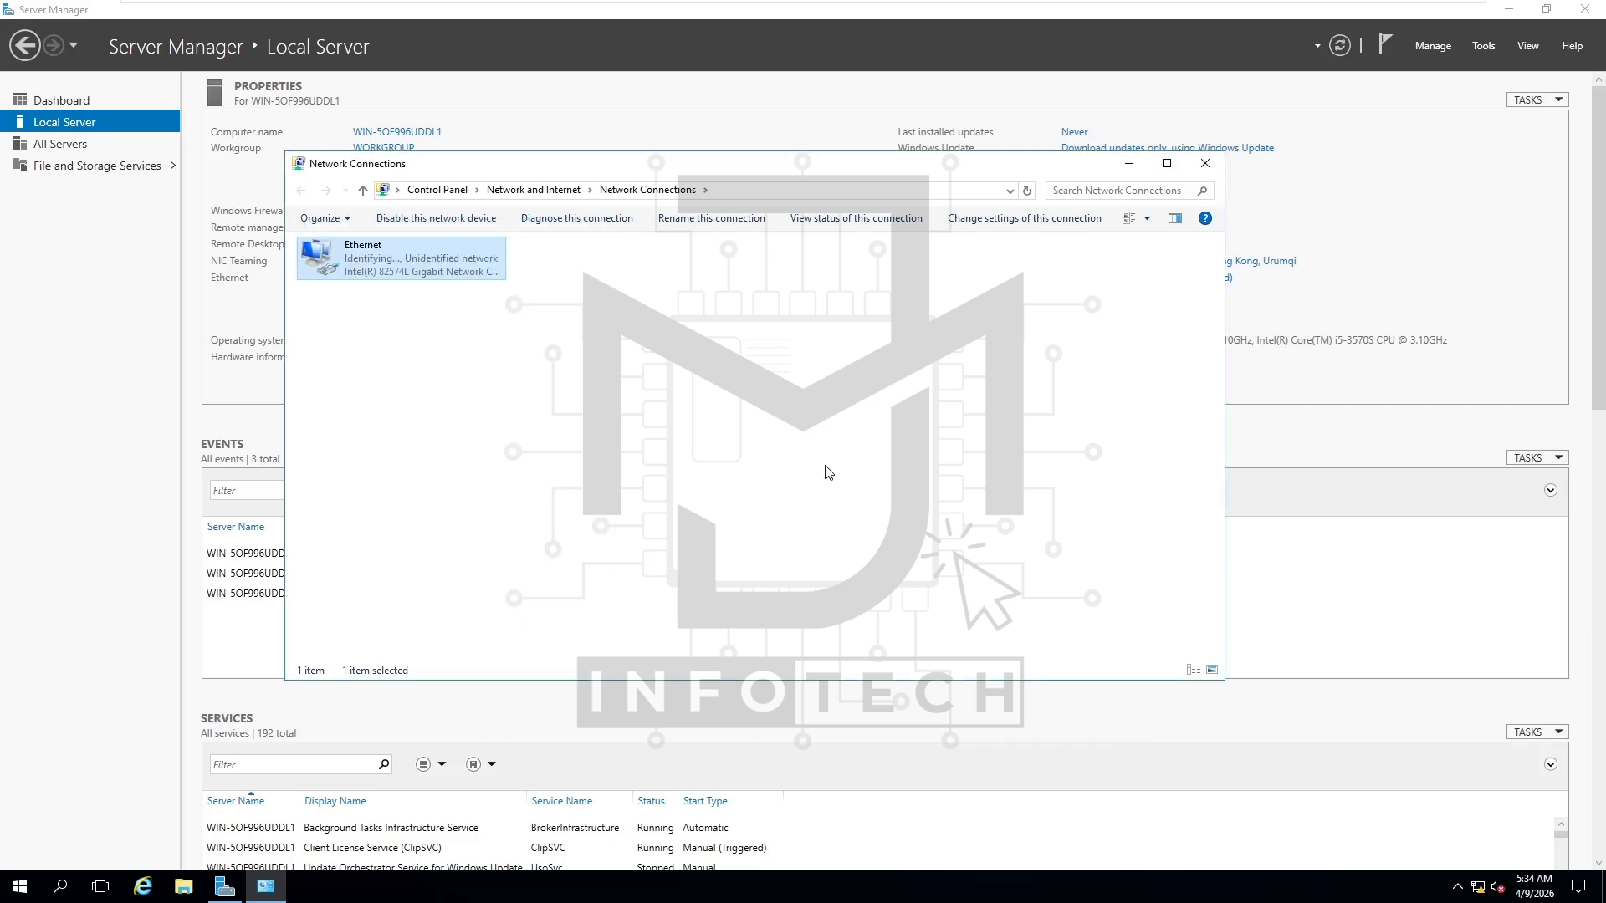
left_click(1206, 166)
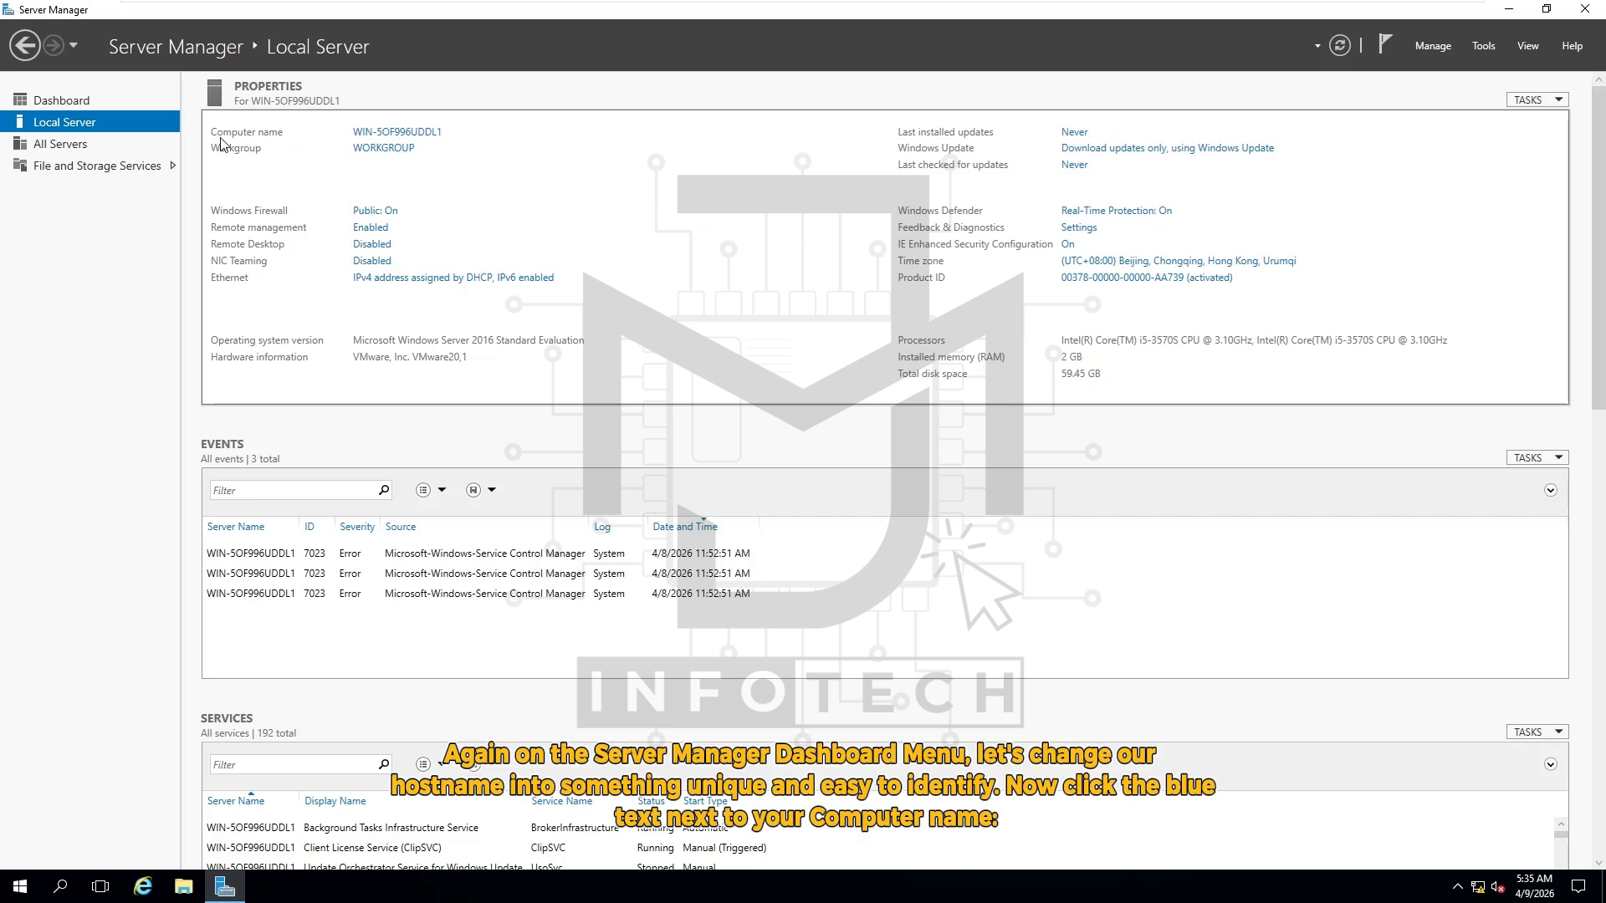
Rename the computer to DCServer in System Properties and confirm the change
left_click(411, 134)
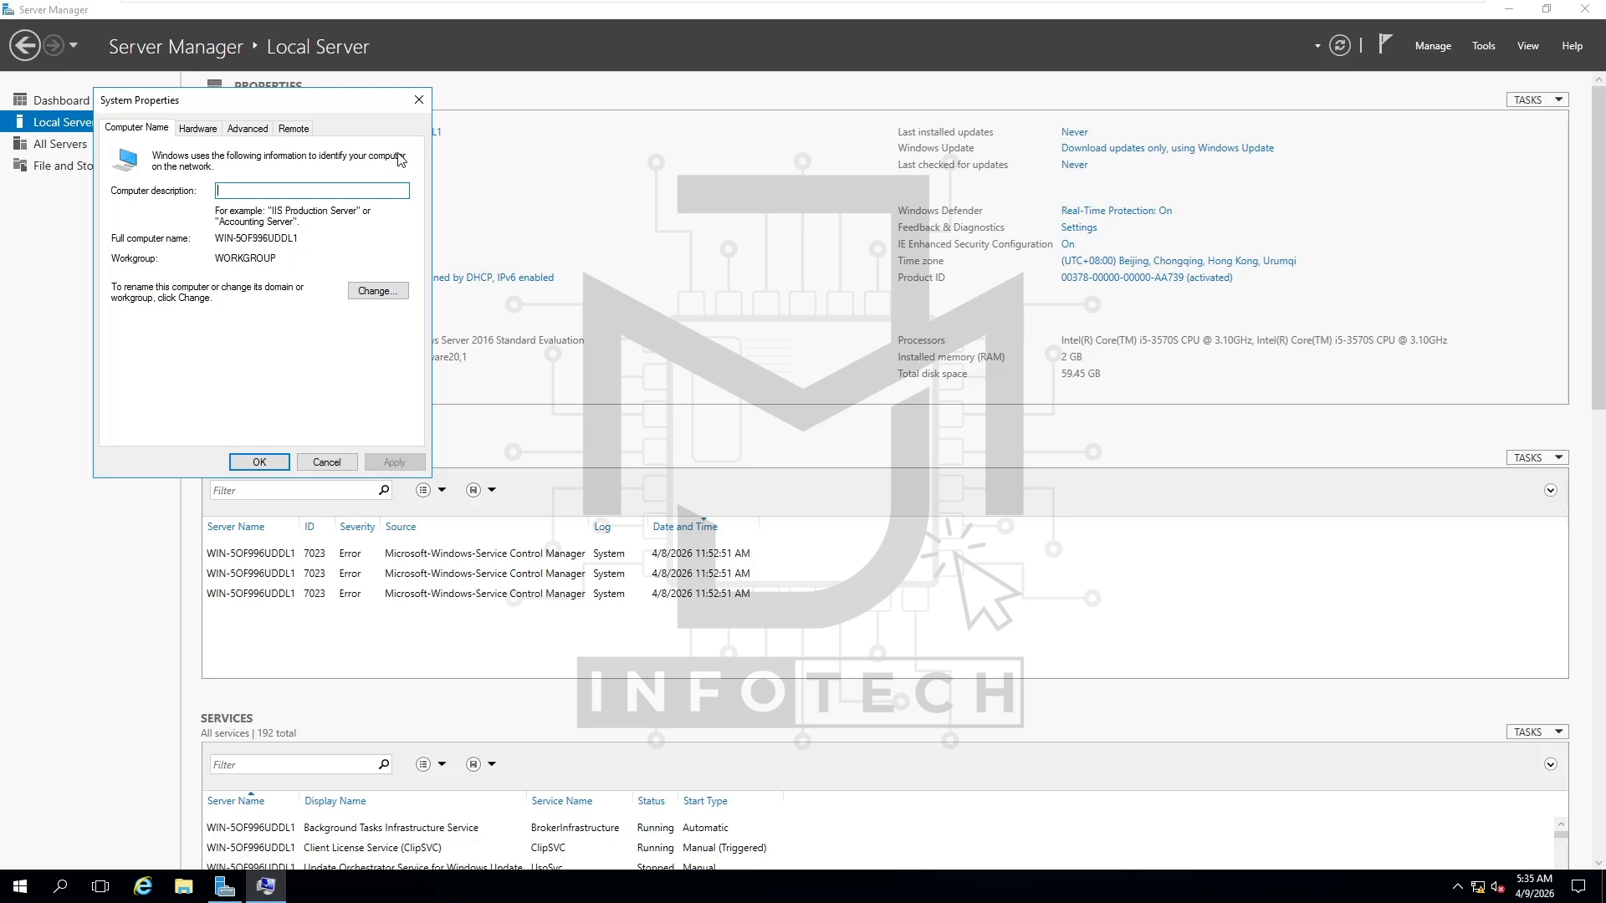
left_click(398, 303)
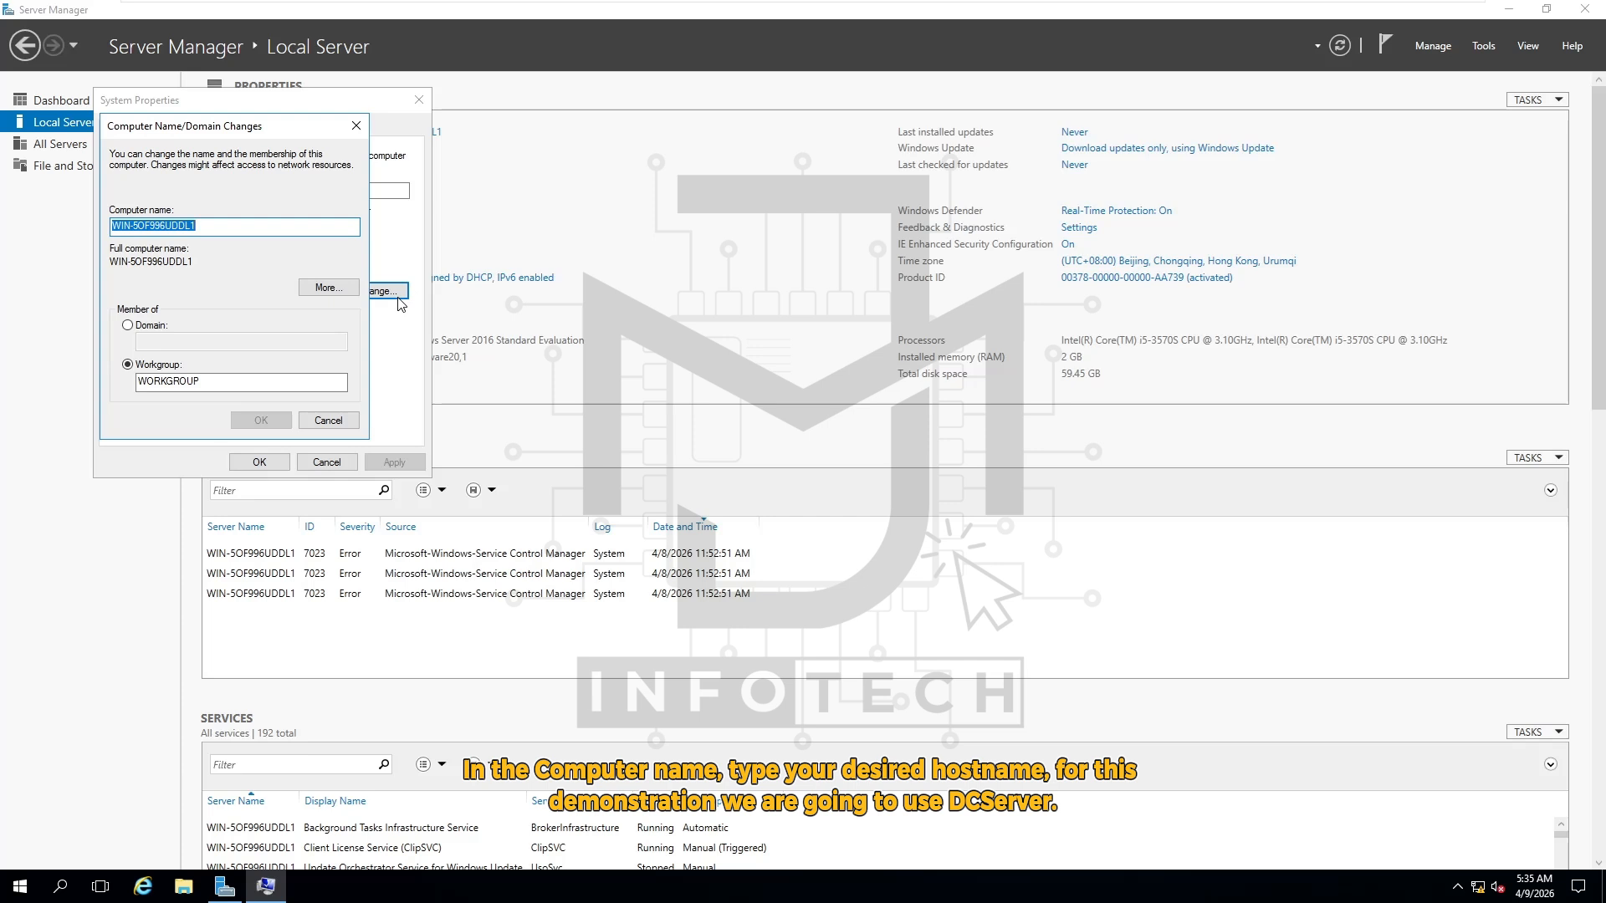
left_click(262, 228)
key("BackSpace")
key("BackSpace")
key("BackSpace")
key("BackSpace")
key("BackSpace")
key("BackSpace")
key("BackSpace")
key("BackSpace")
key("BackSpace")
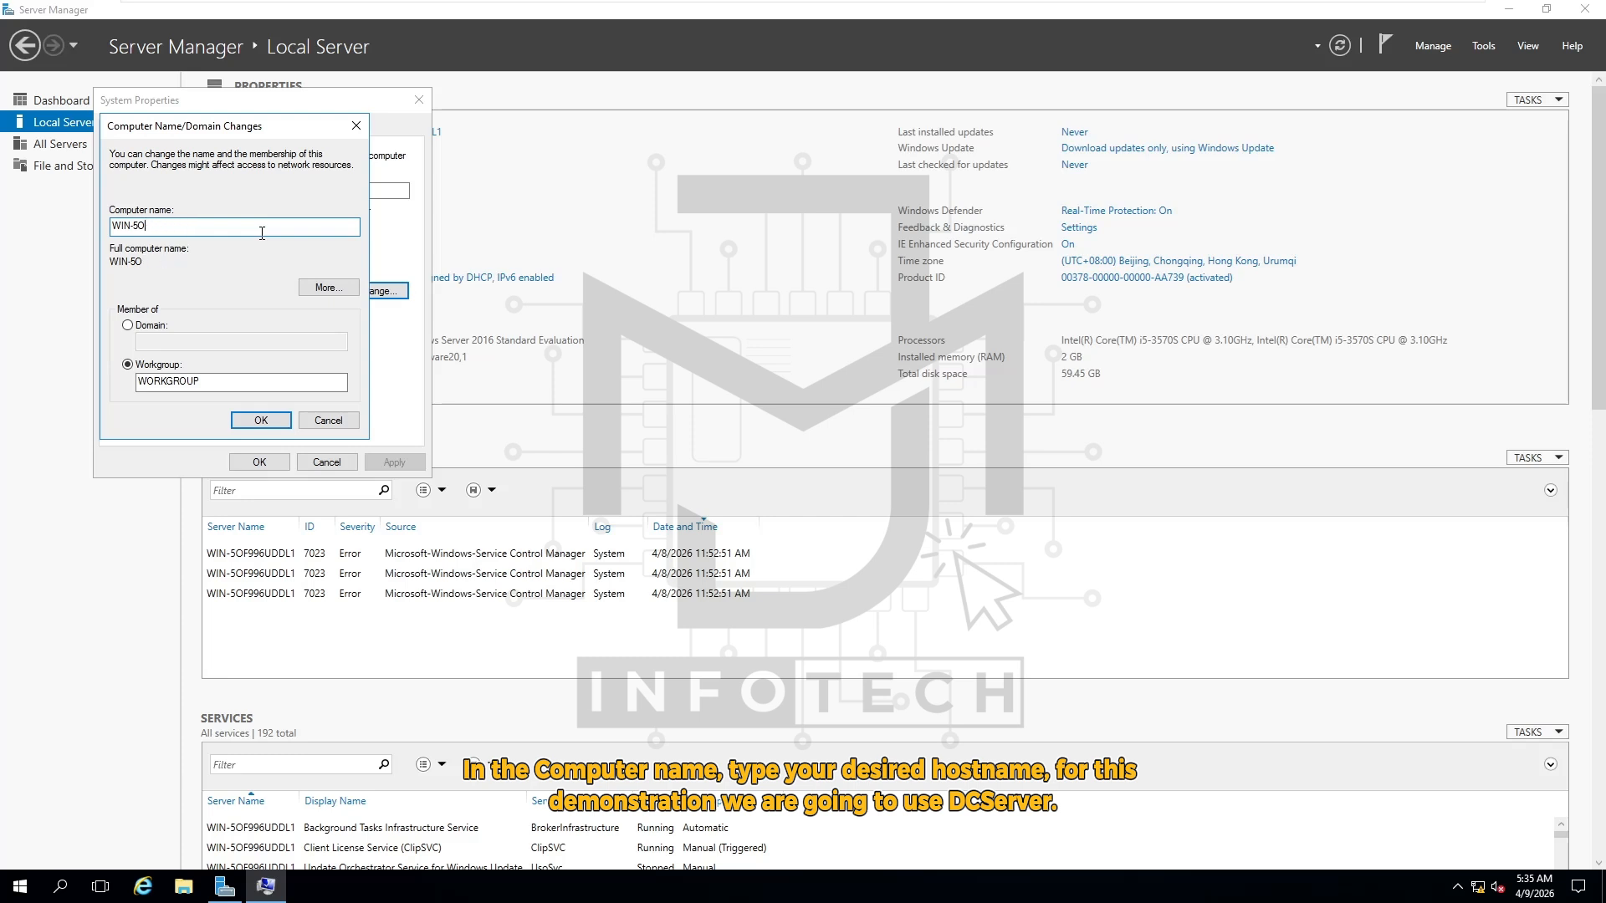
key("BackSpace")
key("BackSpace")
key("BackSpace")
key("BackSpace")
key("BackSpace")
key("BackSpace")
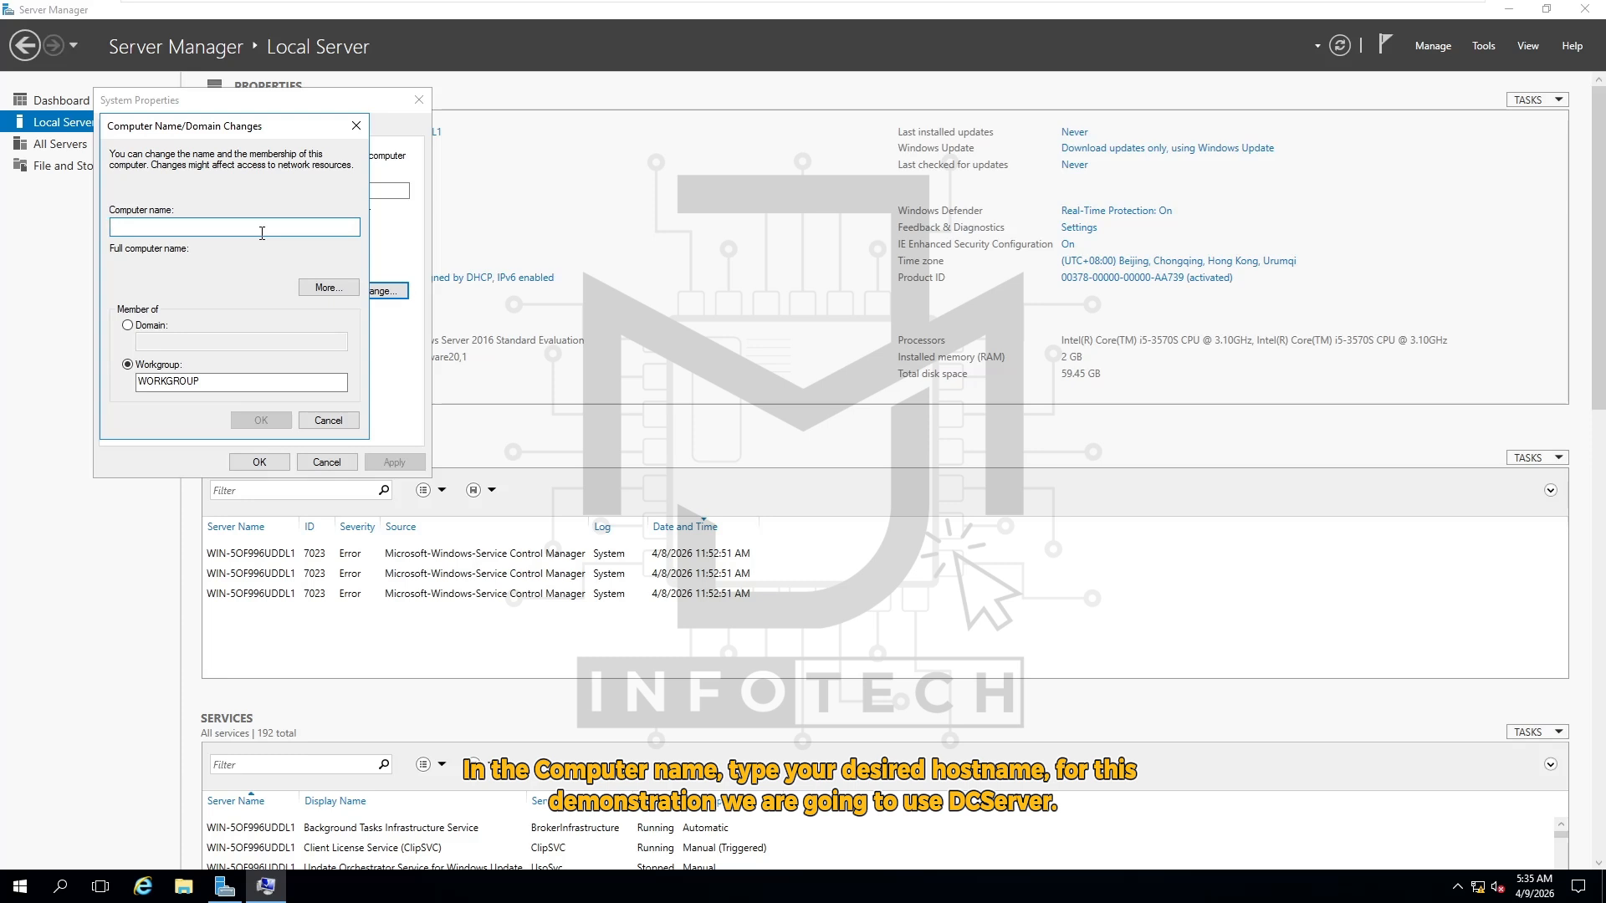
type("DCServer")
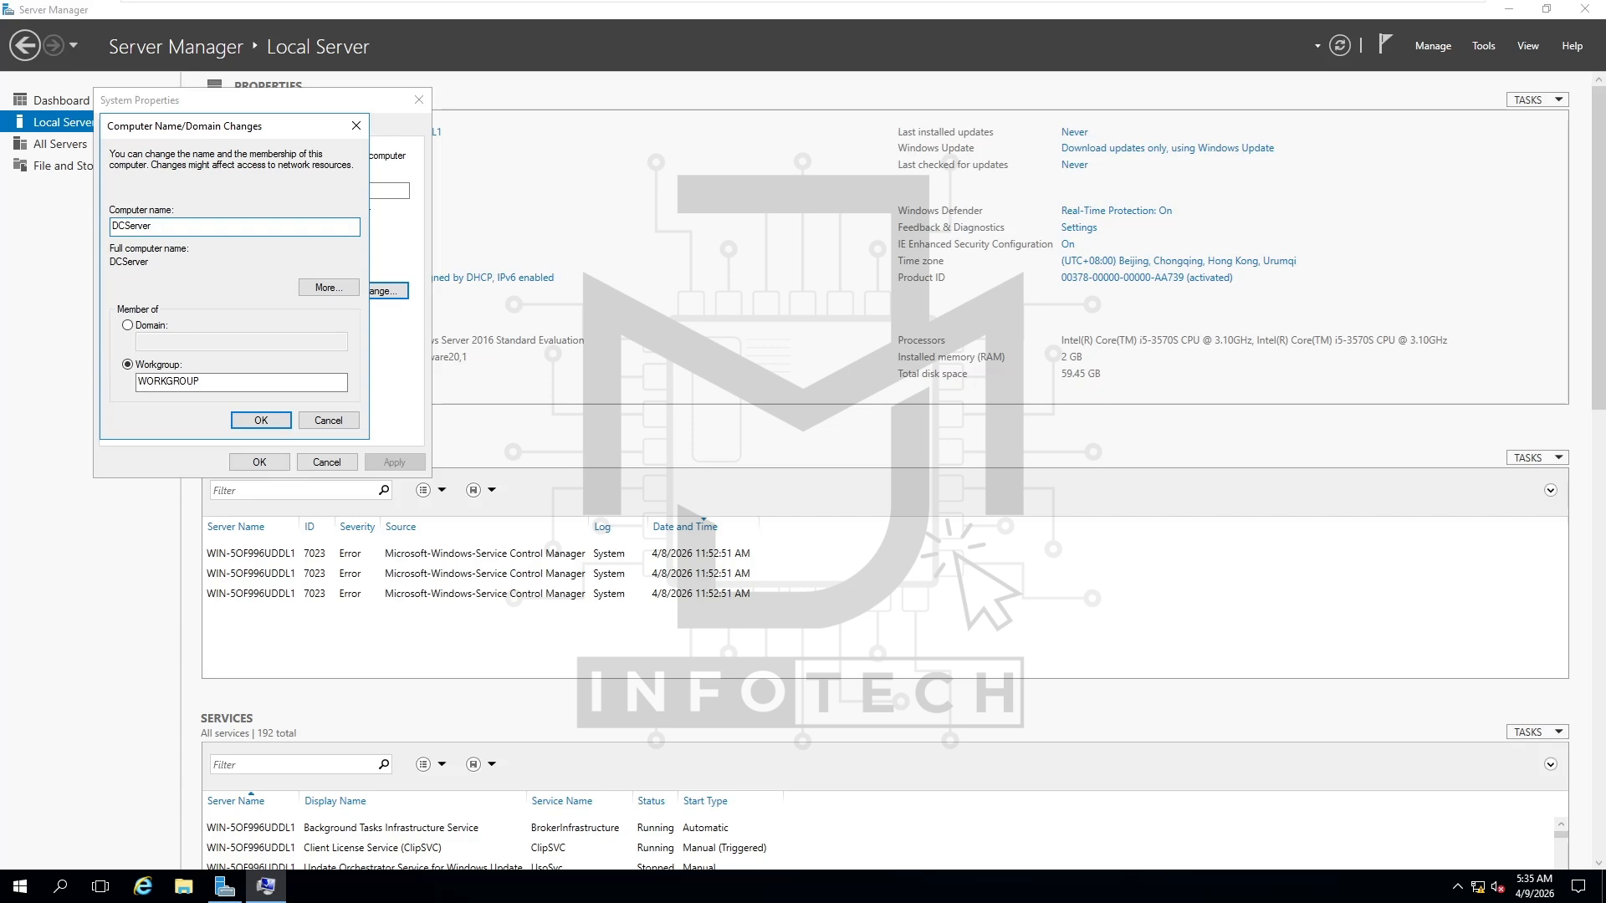
left_click(263, 421)
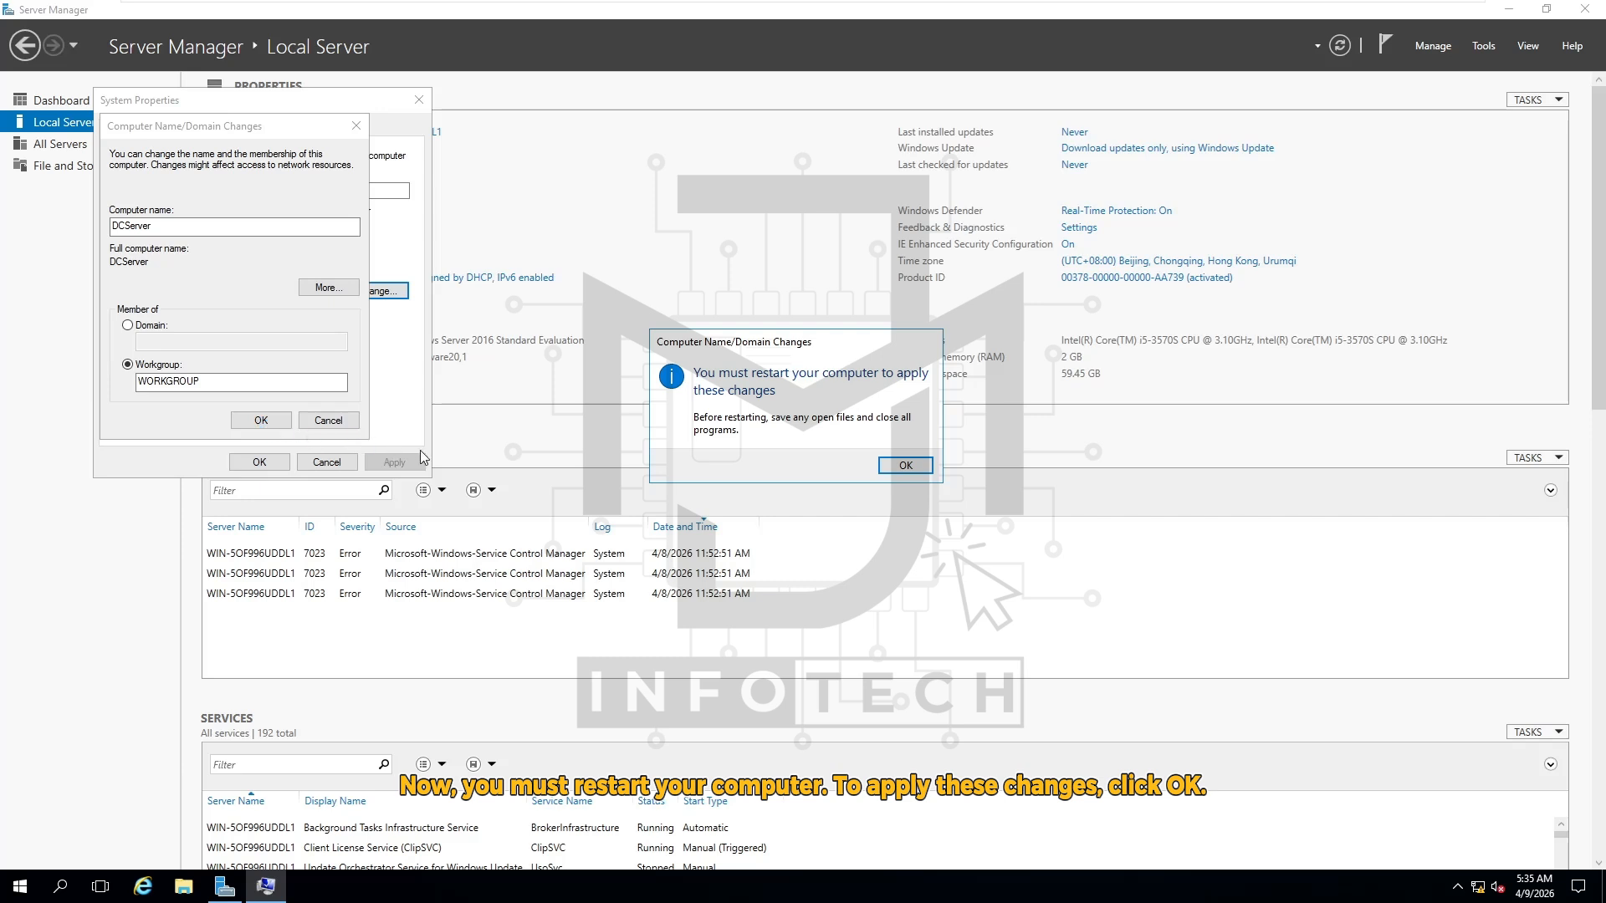
Acknowledge the restart notice and close System Properties to get the restart prompt
left_click(905, 466)
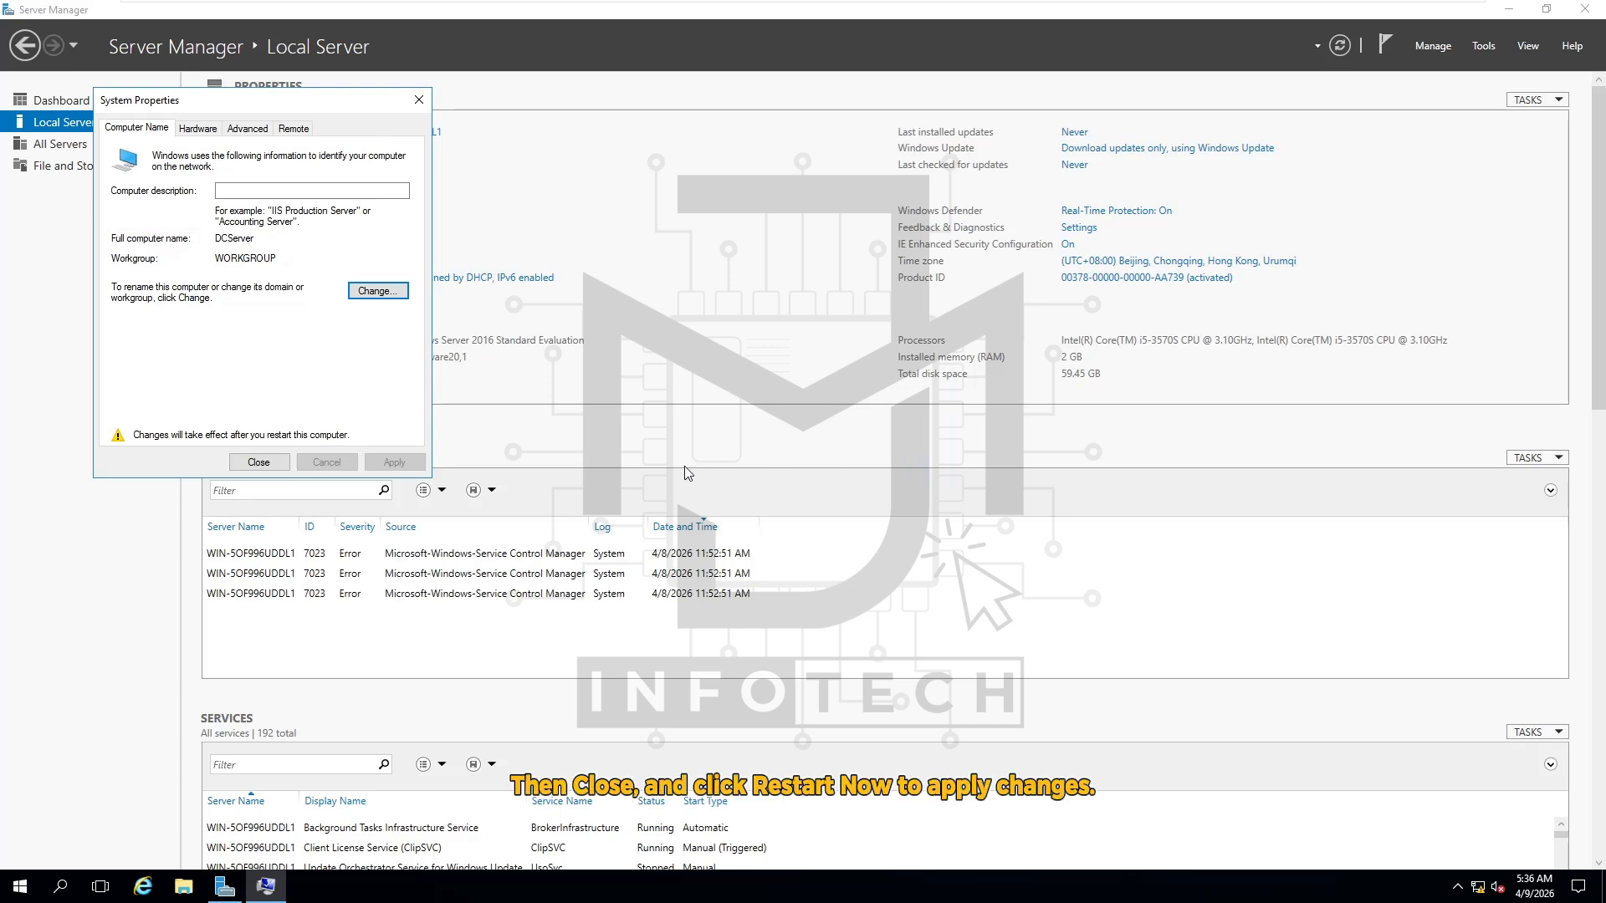
left_click(259, 462)
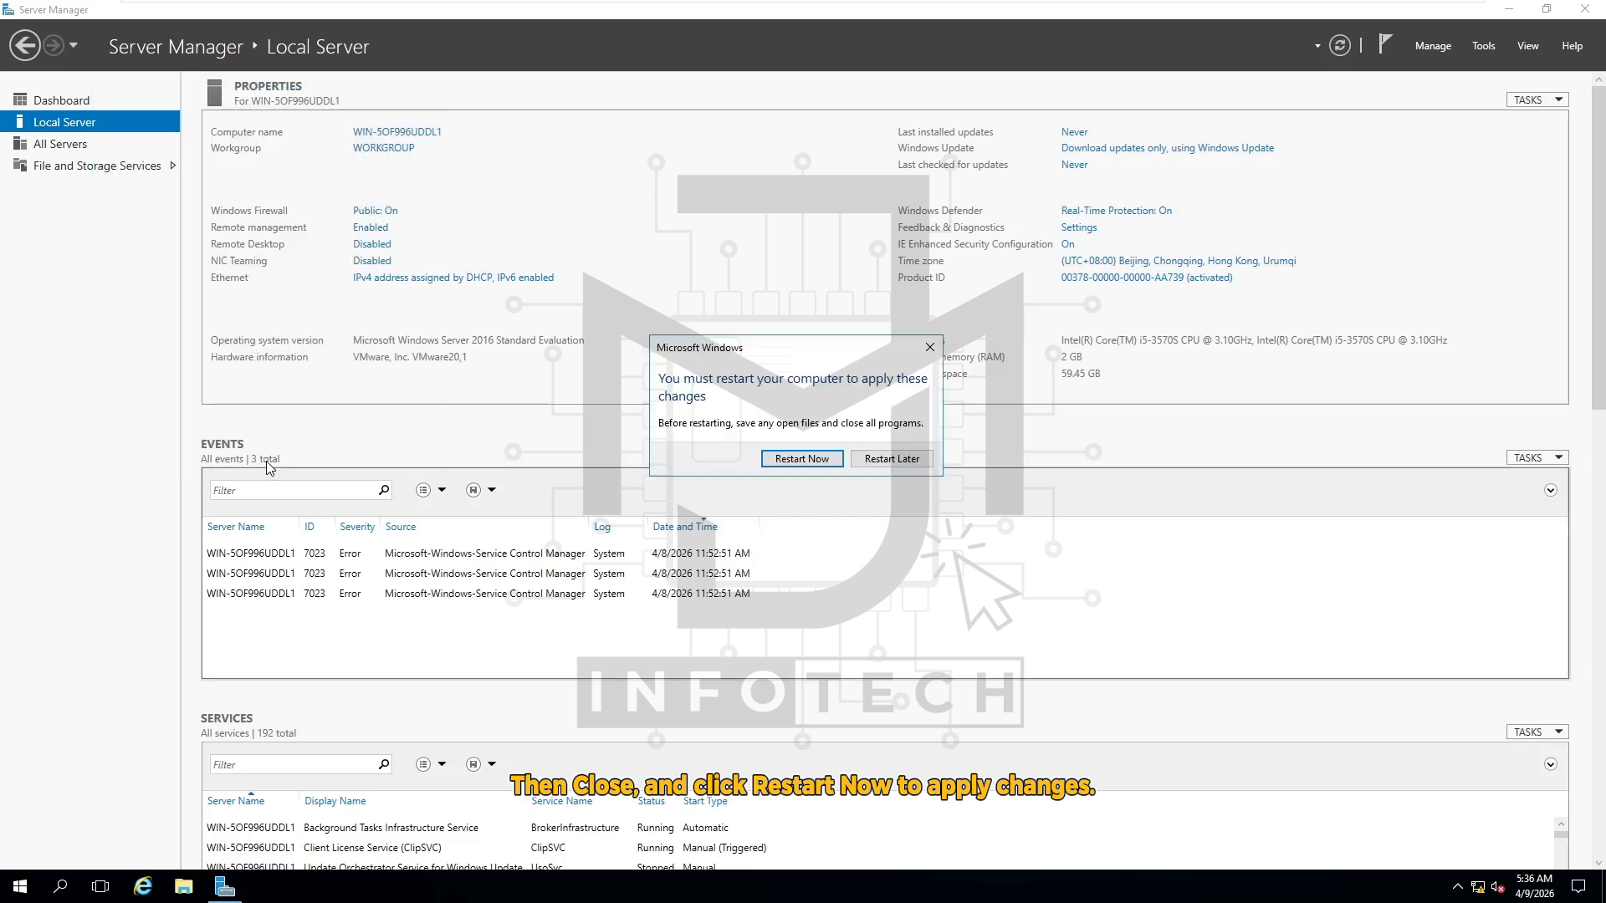
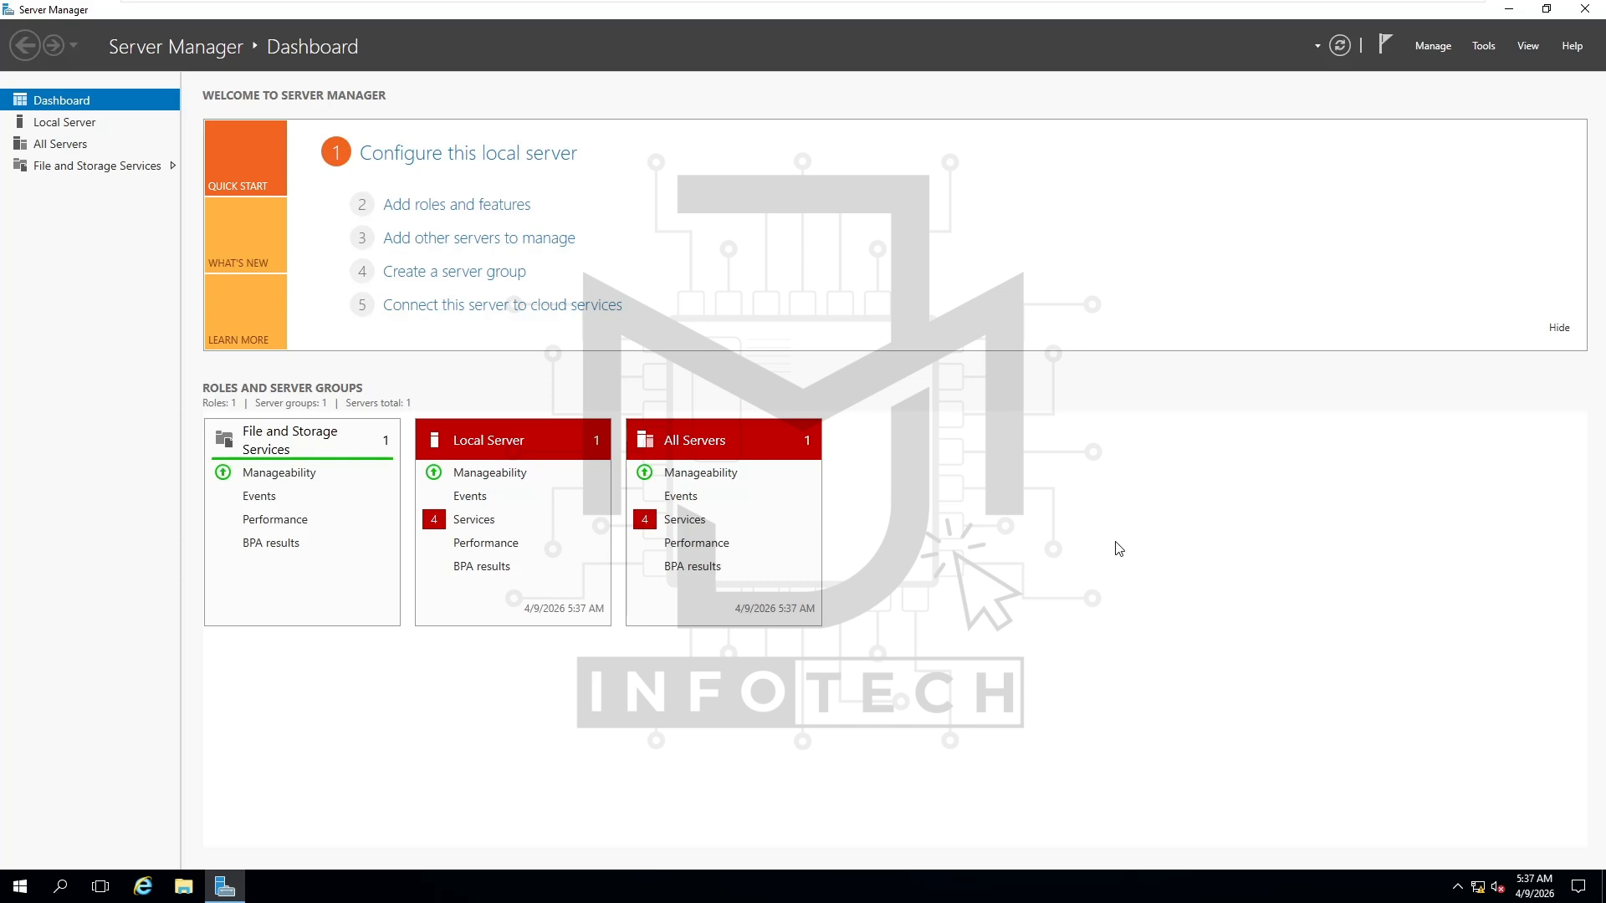
Launch Add Roles and Features with role-based installation and DCServer as the destination server
left_click(495, 210)
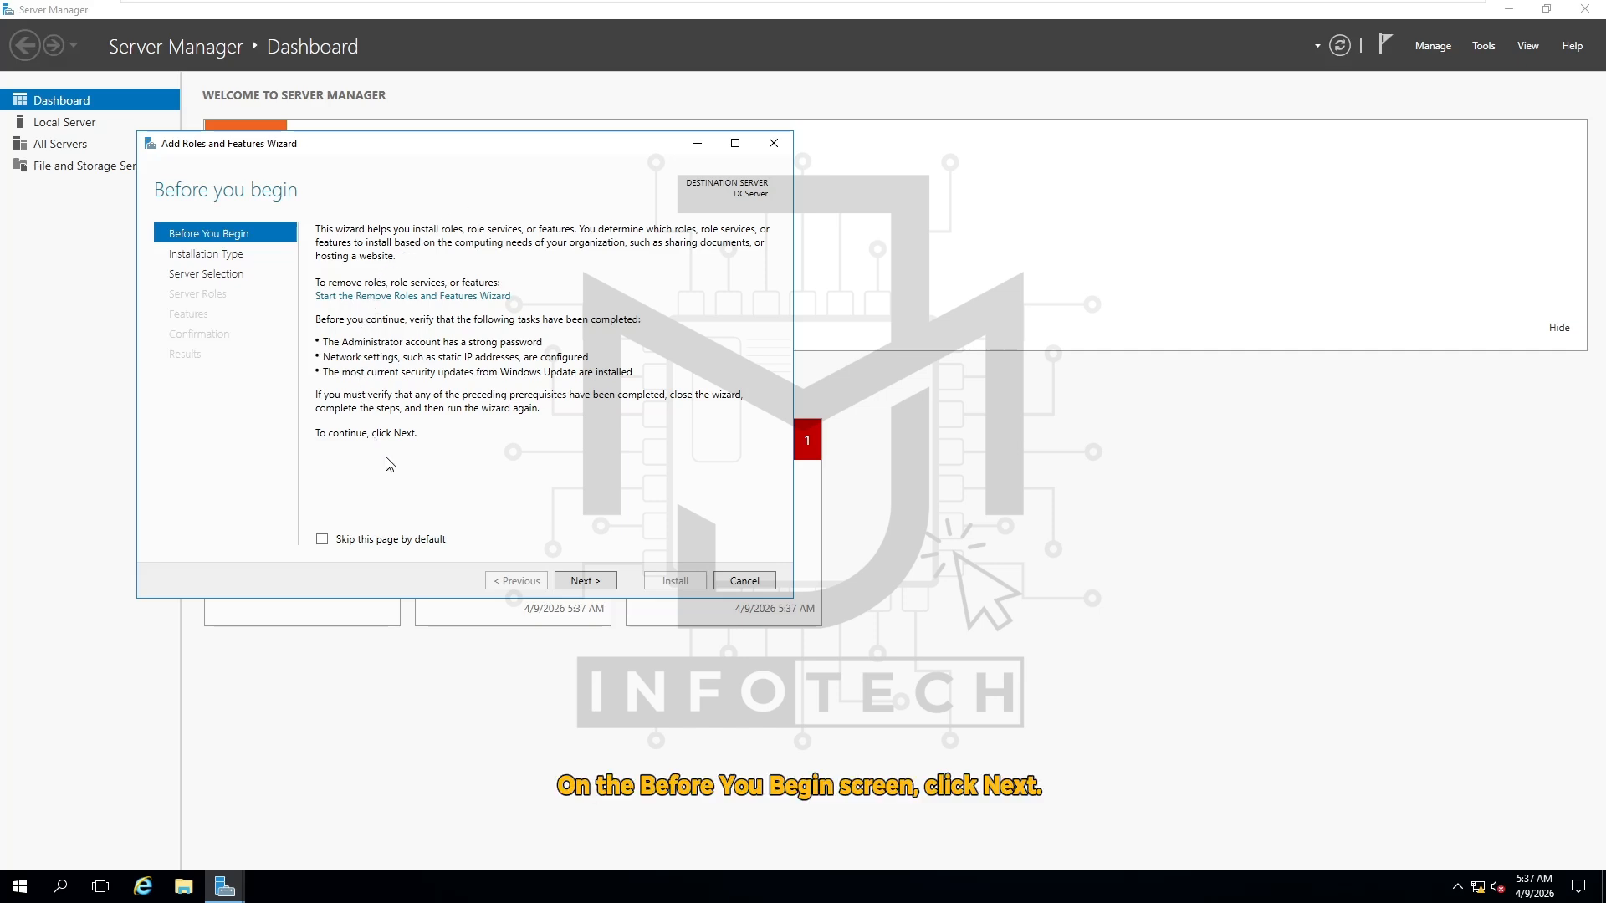
left_click(603, 581)
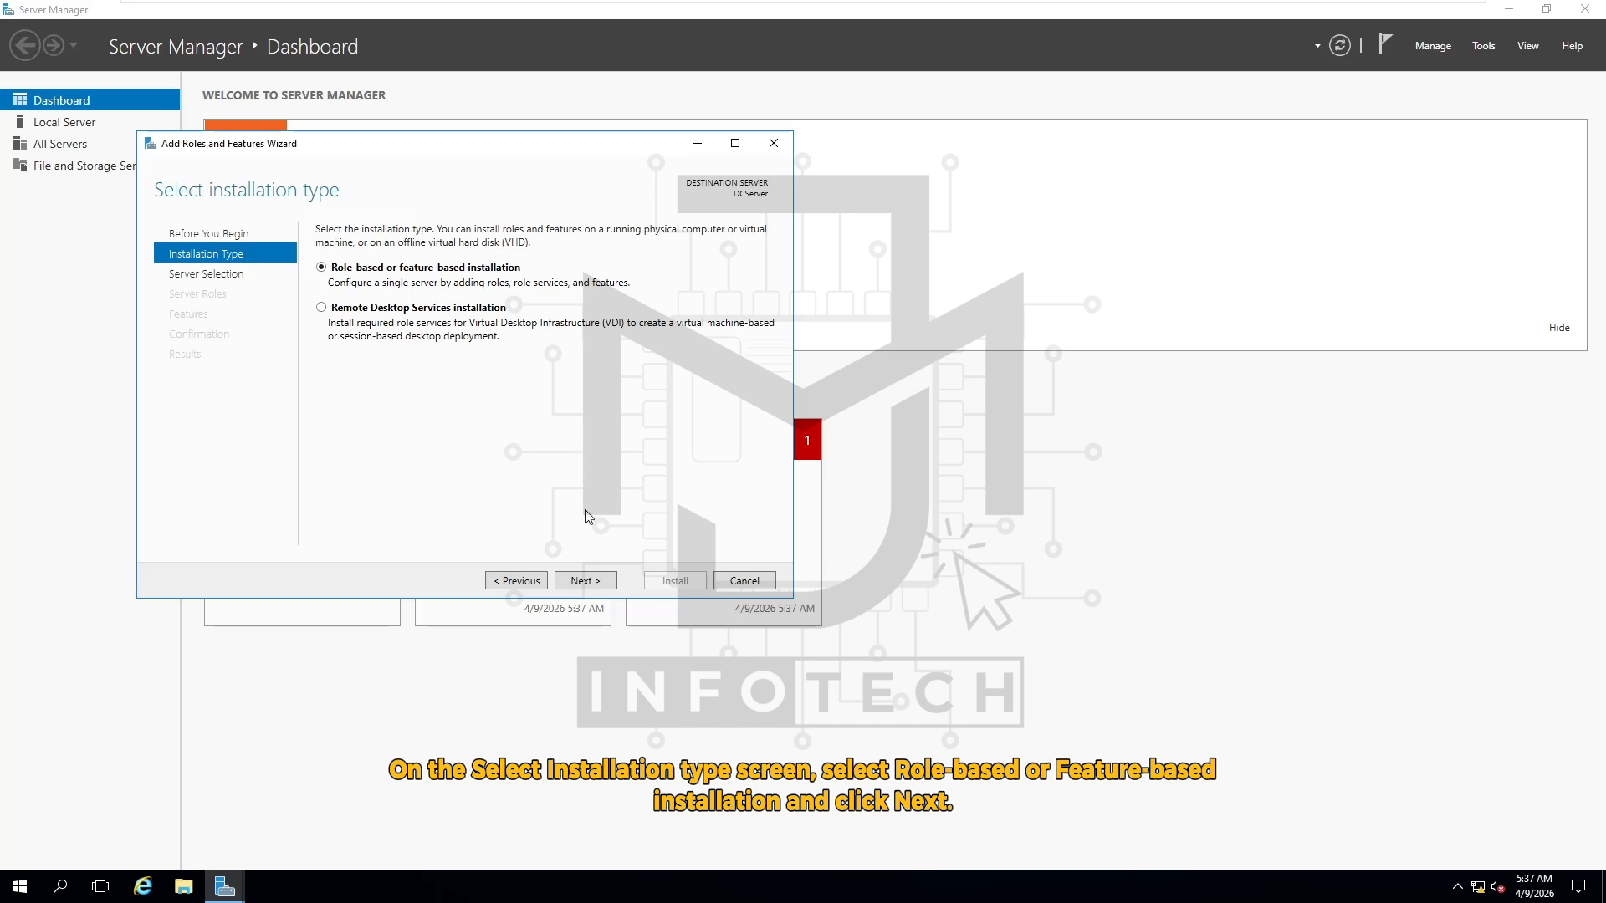
left_click(583, 581)
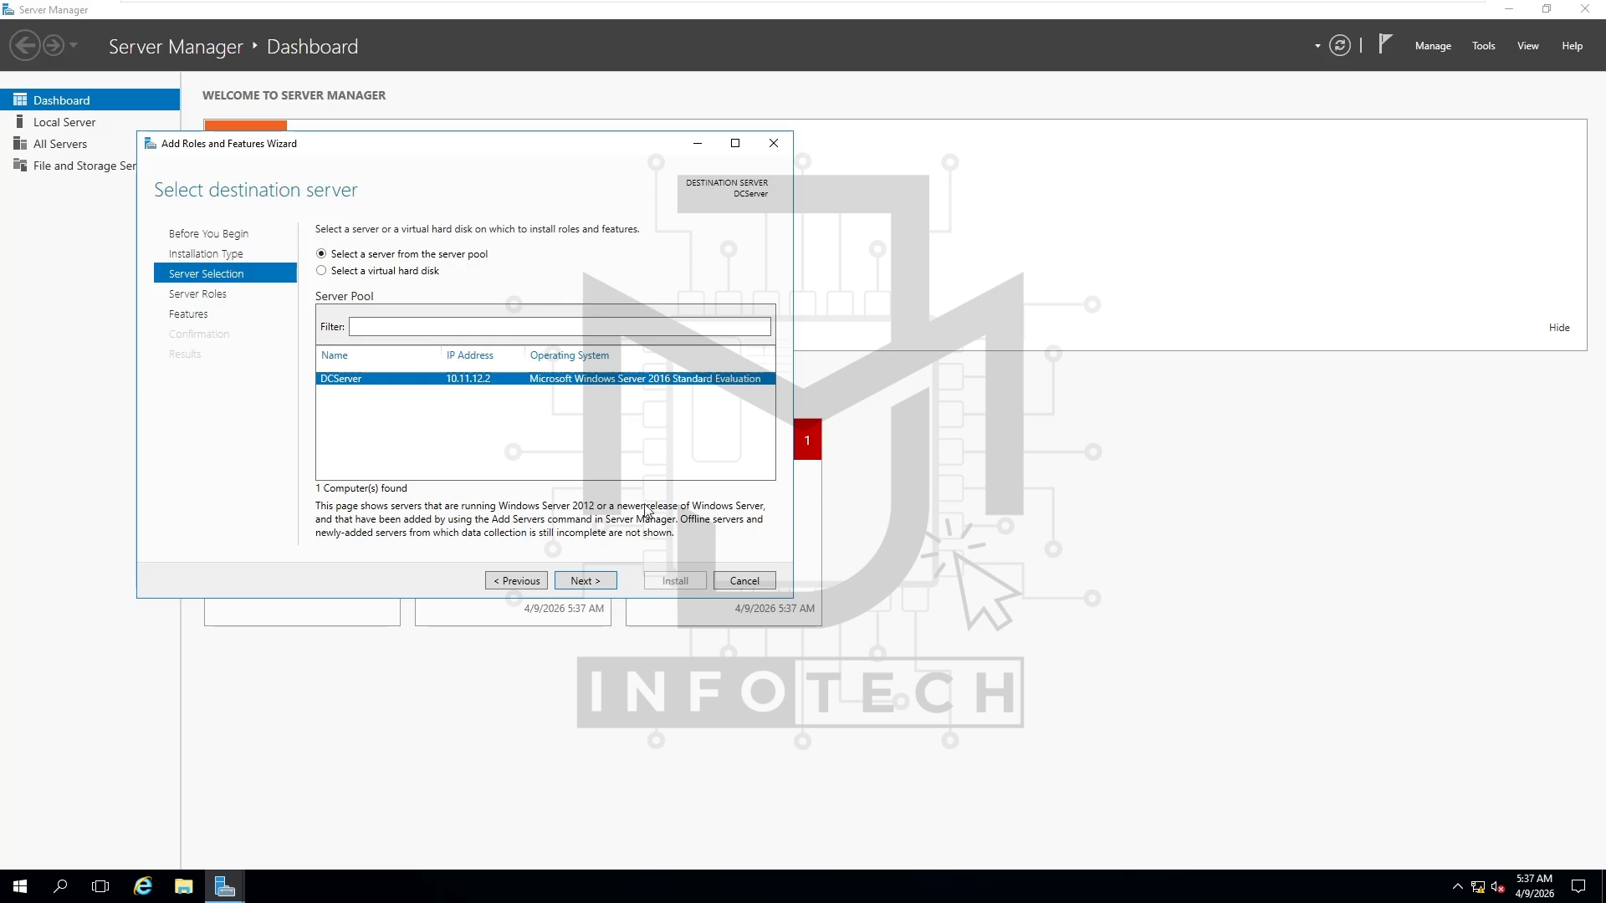
left_click(586, 581)
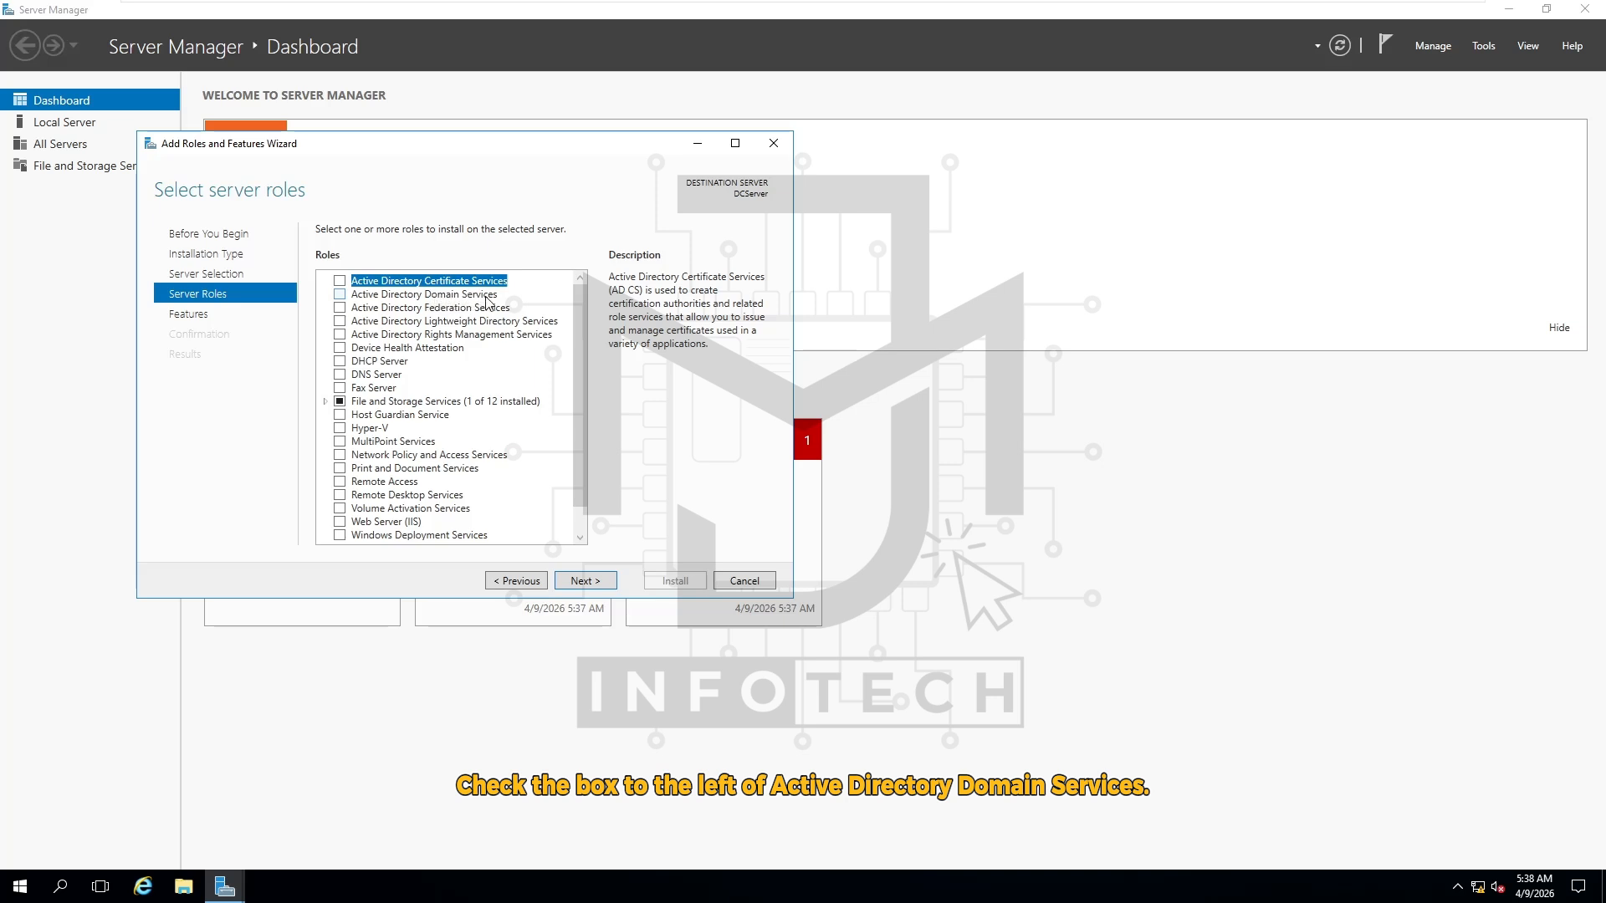
Check Active Directory Domain Services and DNS Server, accepting the required features for each
left_click(339, 295)
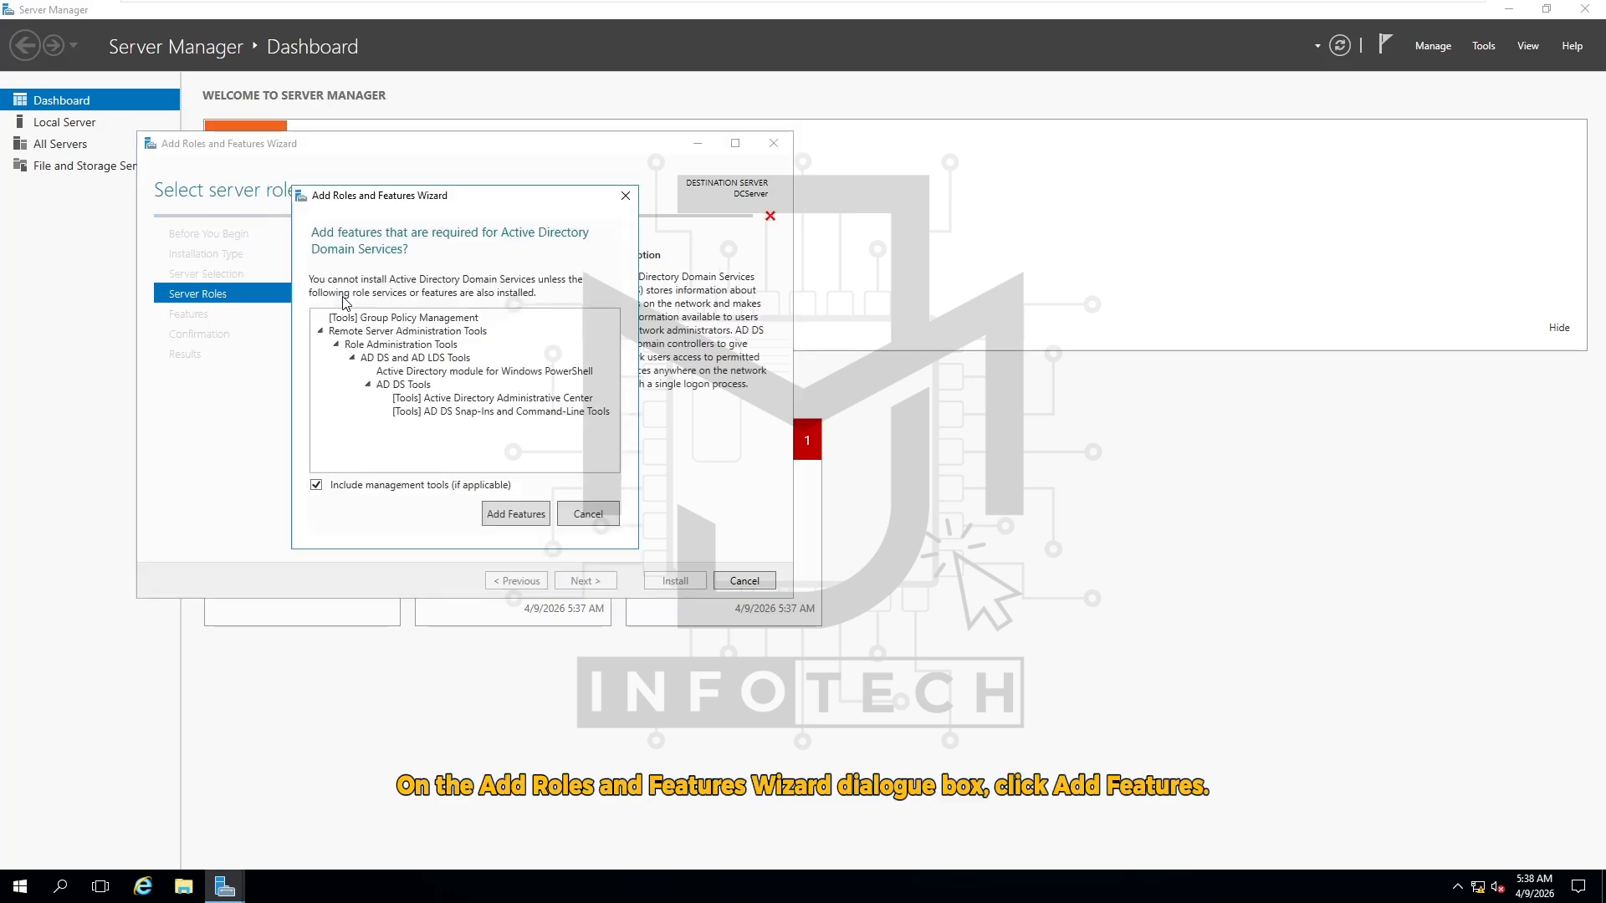
left_click(525, 524)
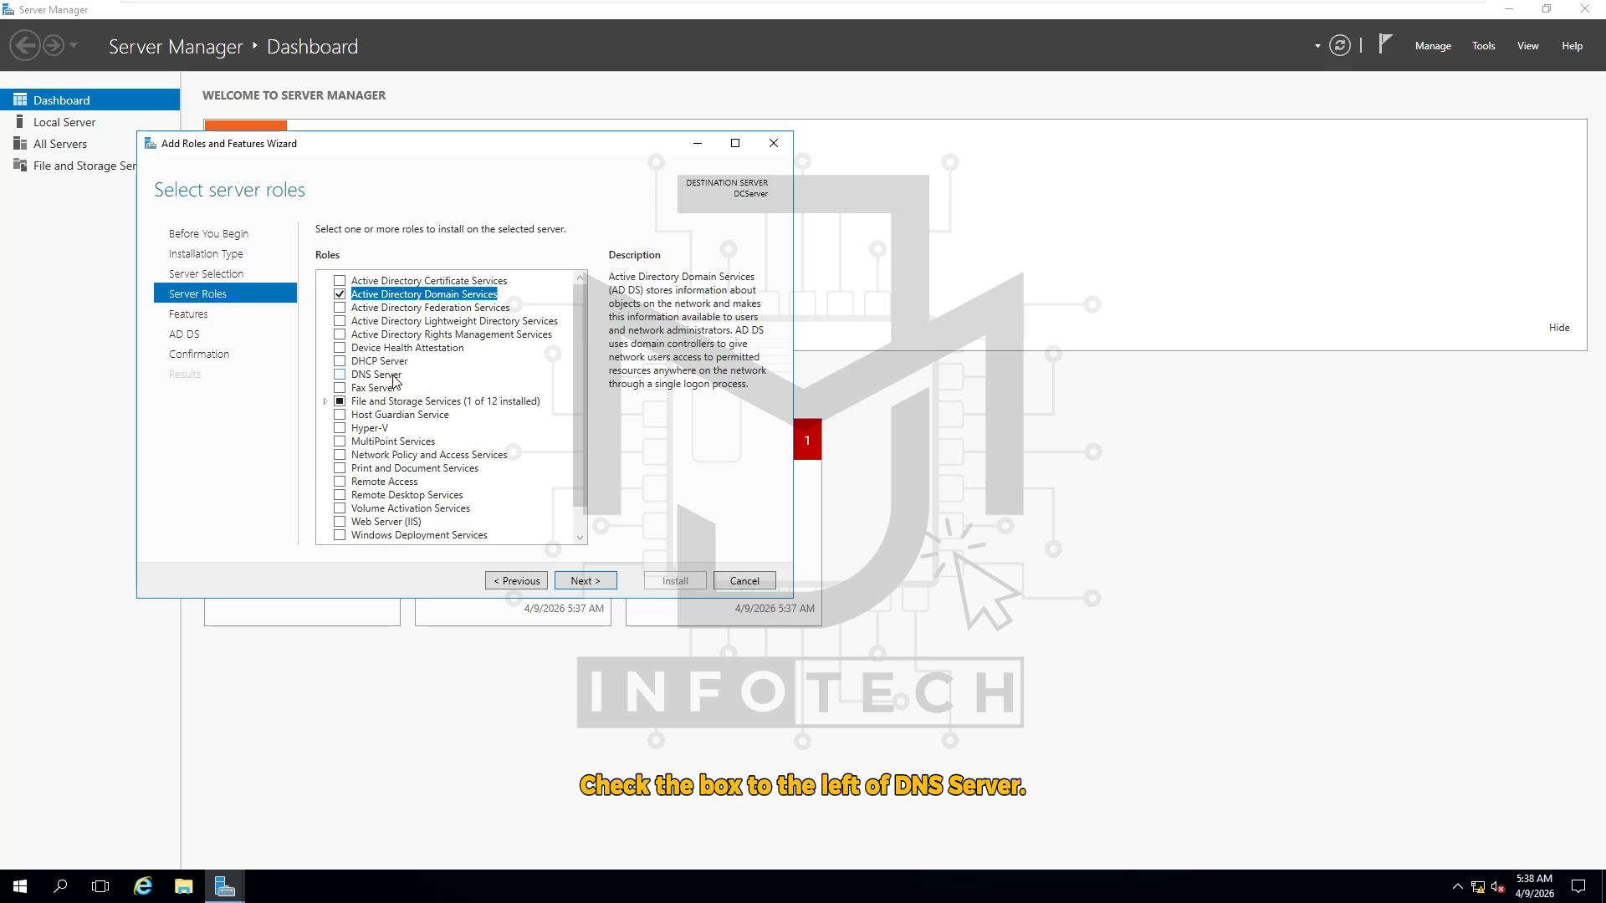
left_click(340, 376)
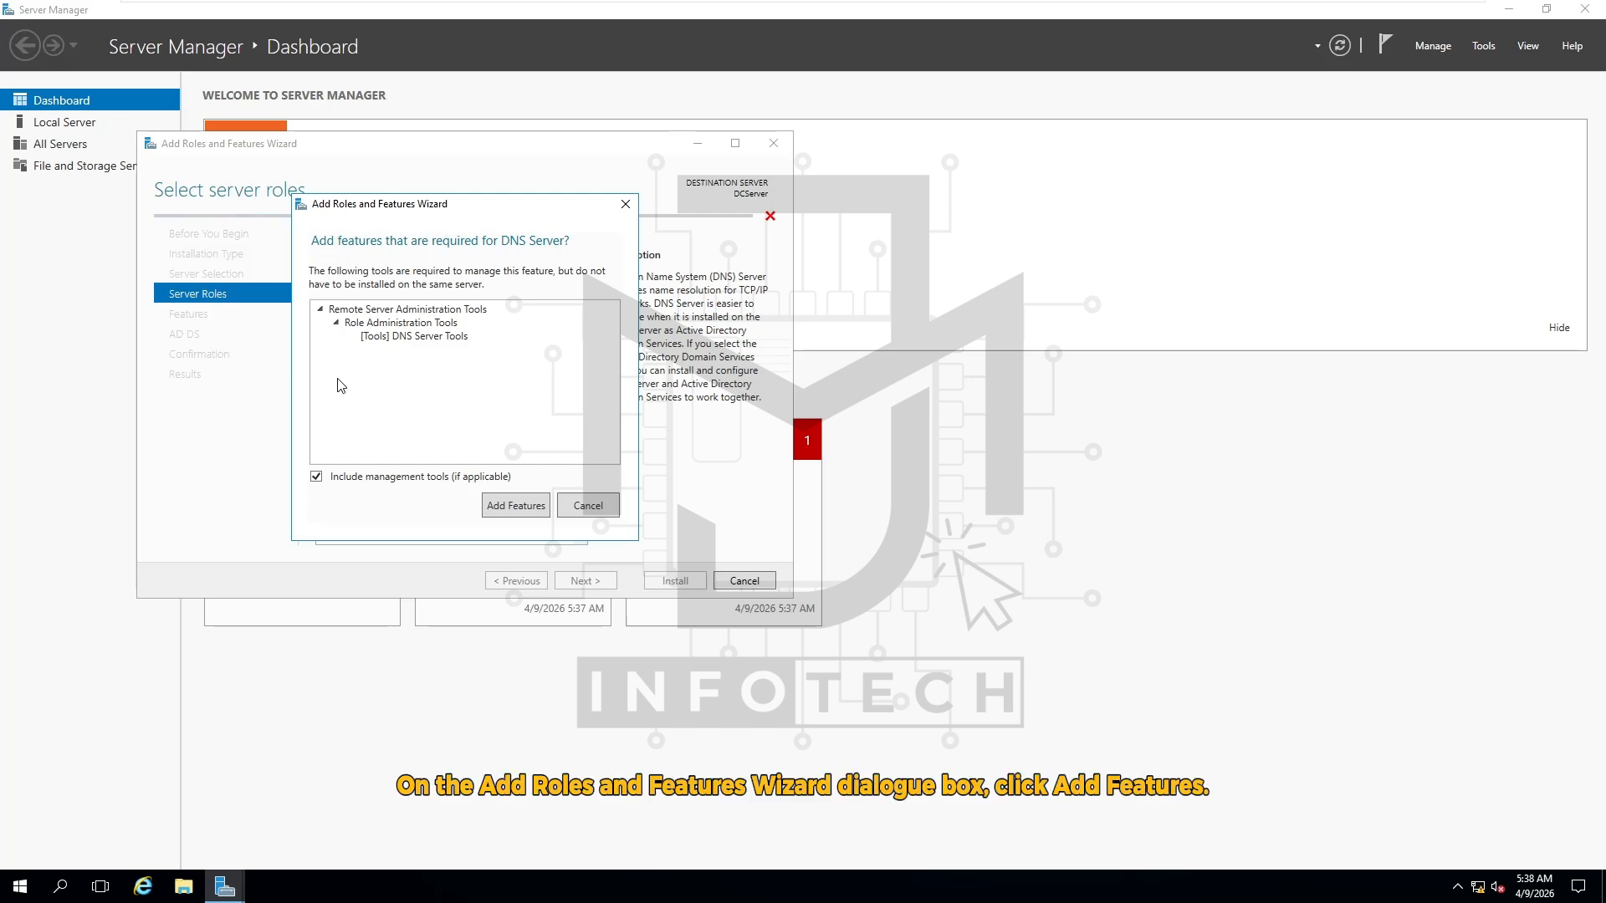
left_click(516, 506)
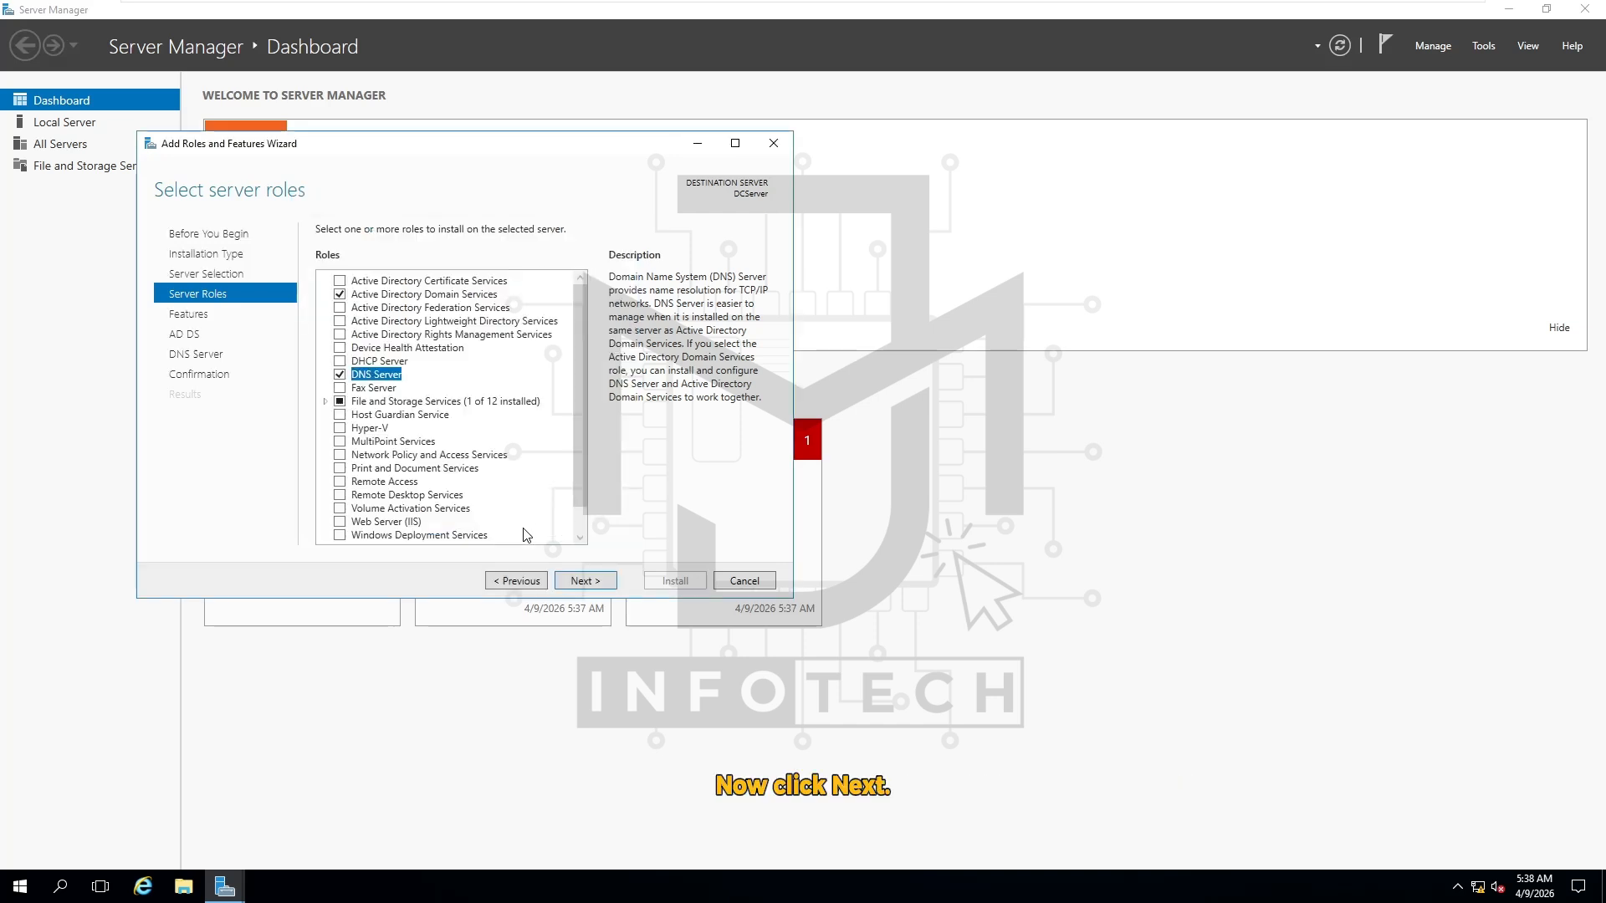
Go through the Roles, Features, AD DS and DNS Server pages with defaults to Confirmation
left_click(599, 589)
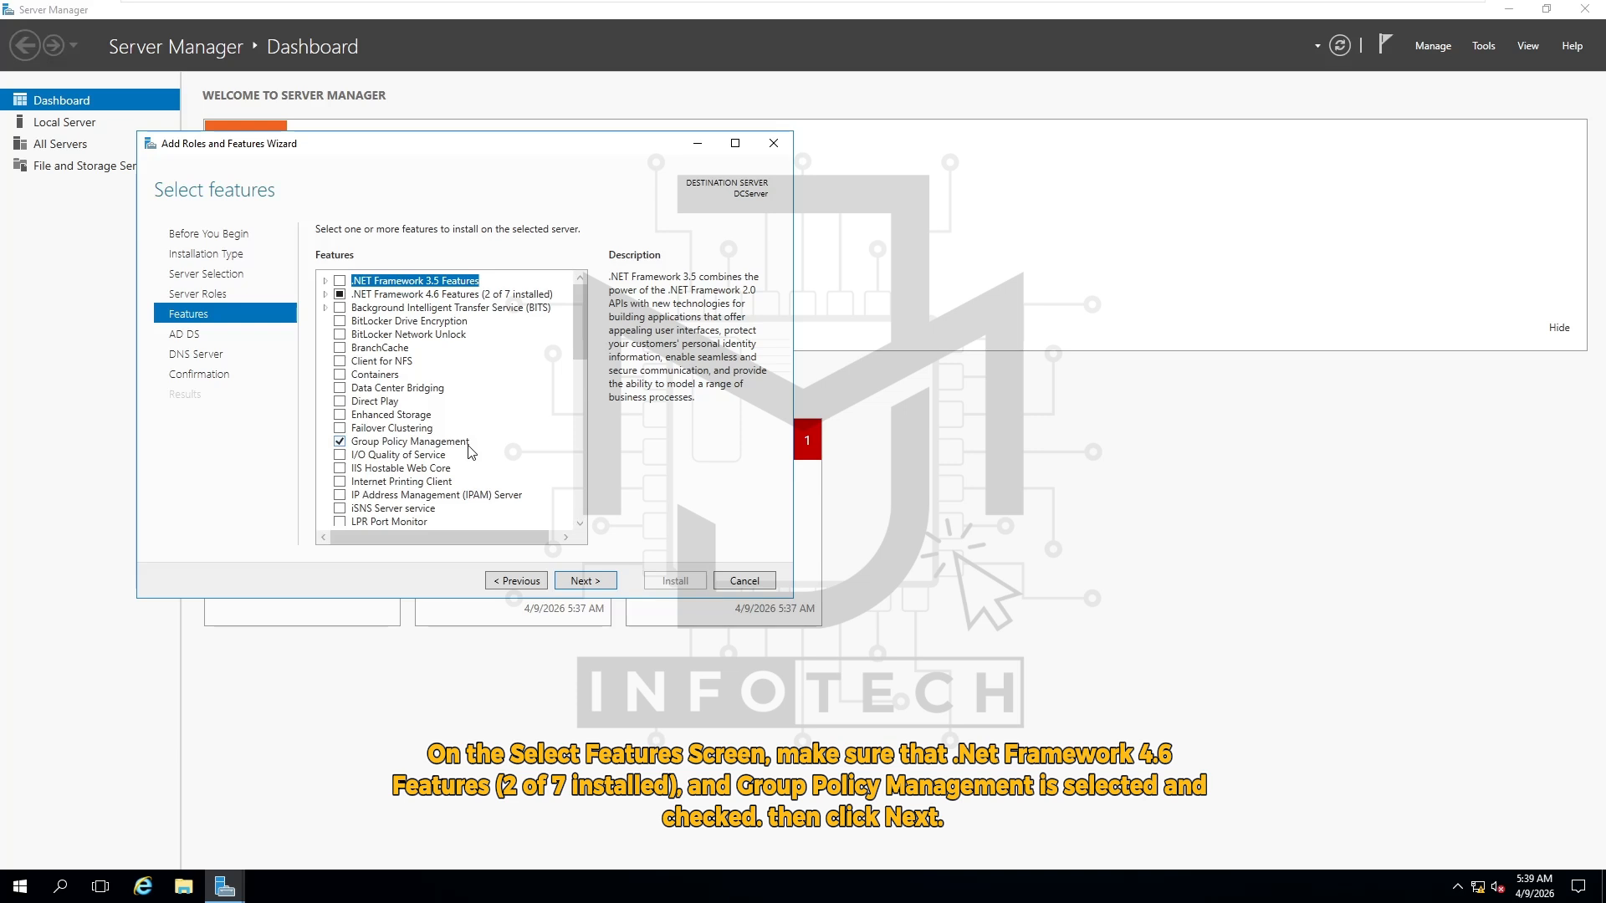
left_click(586, 580)
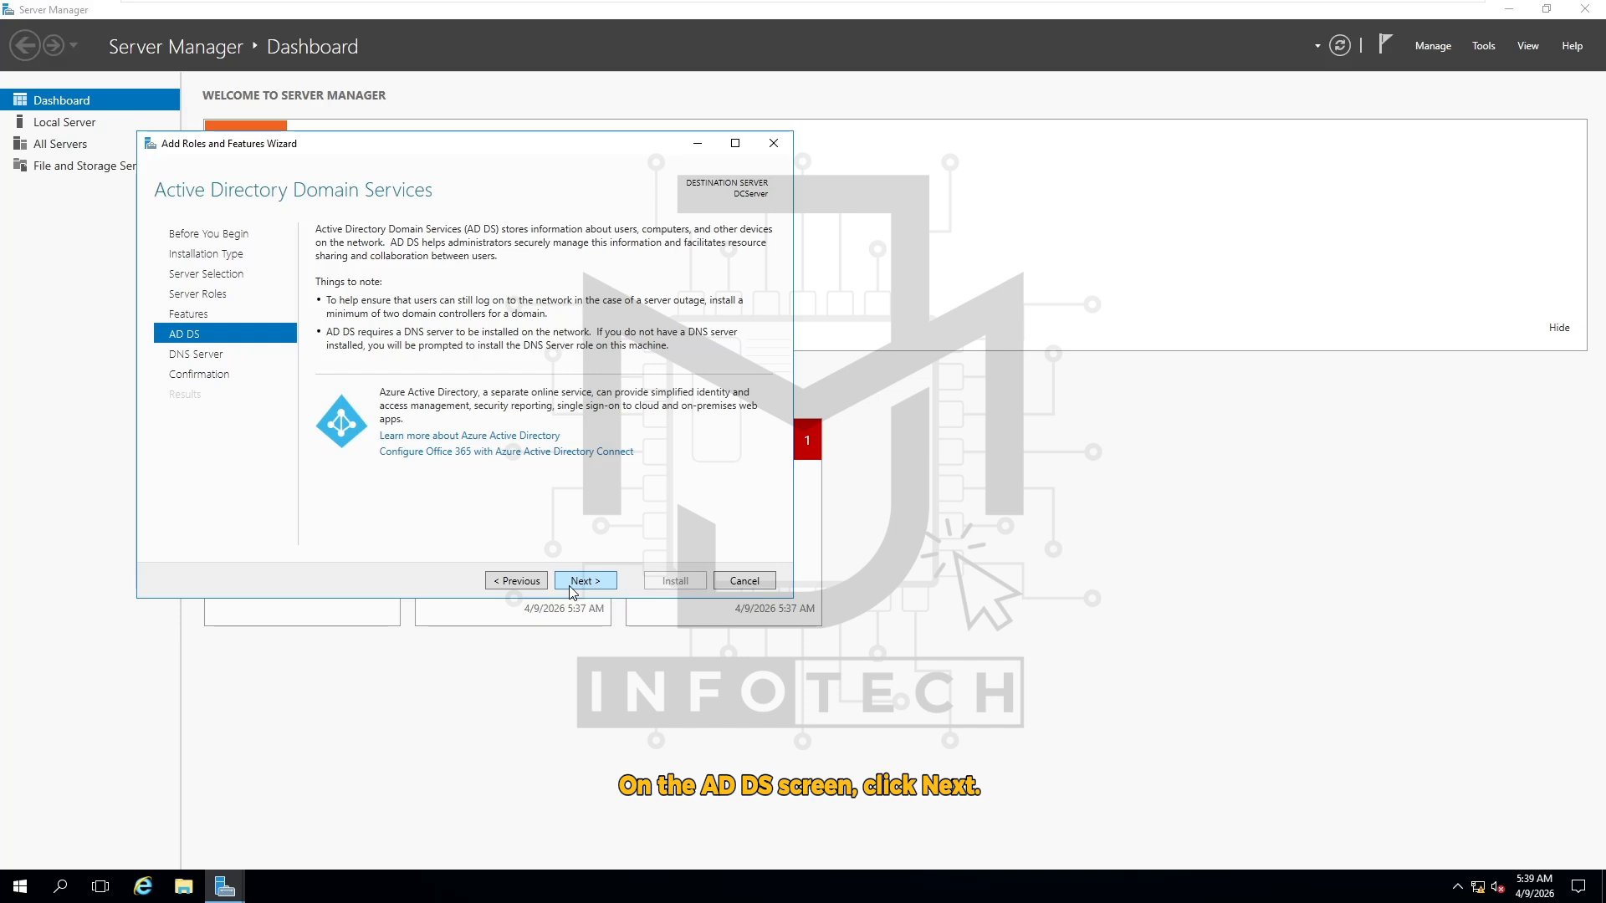
left_click(594, 583)
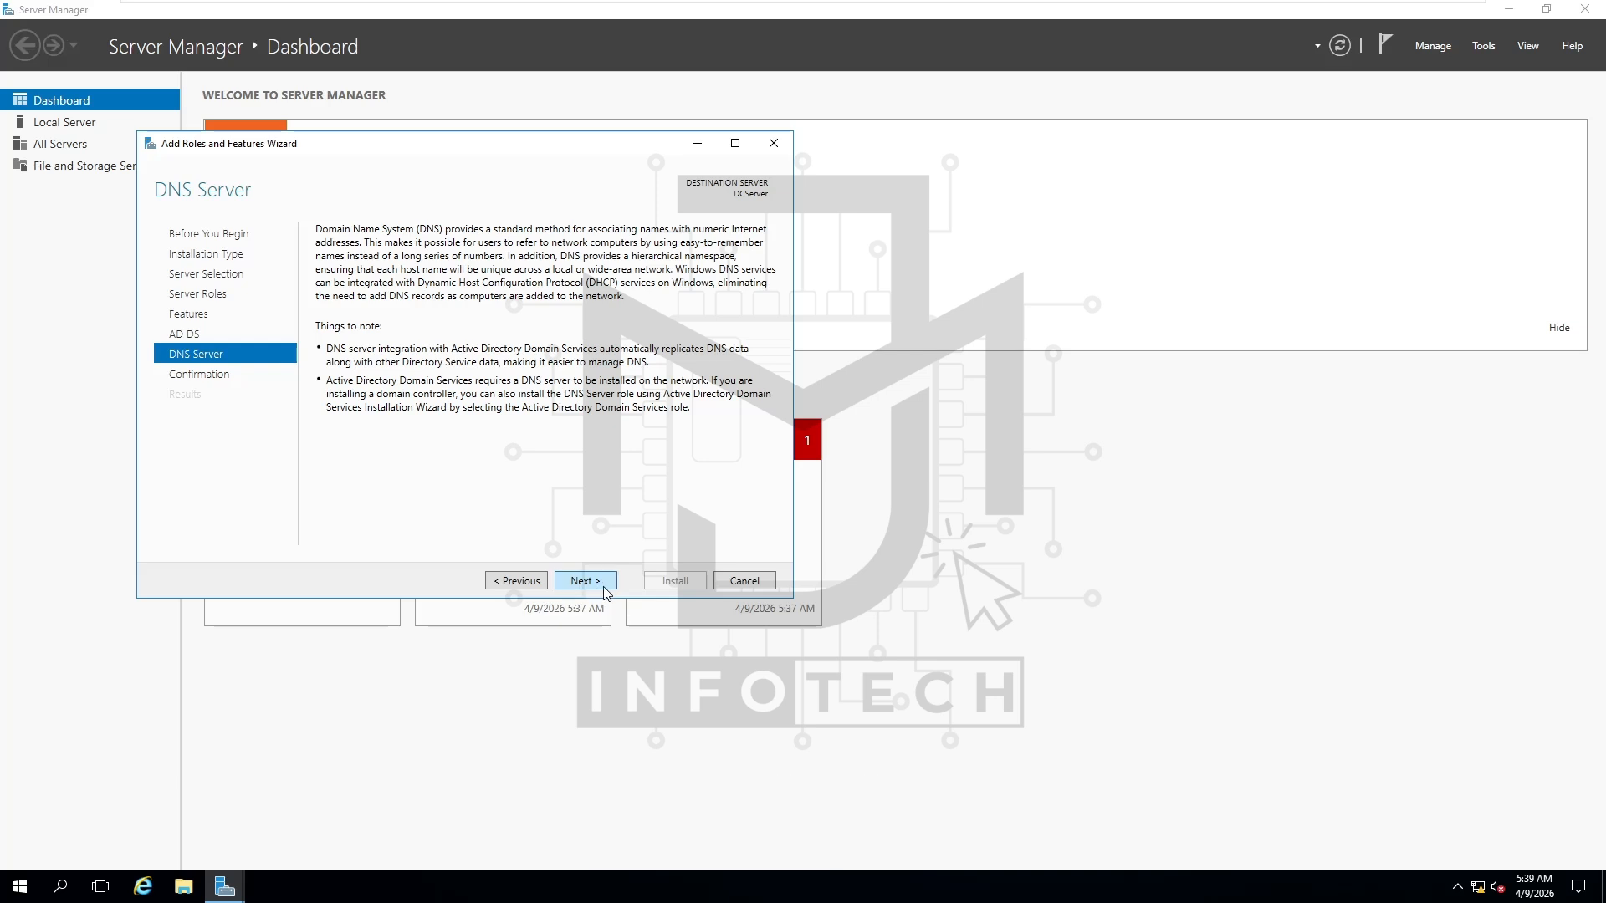
left_click(602, 589)
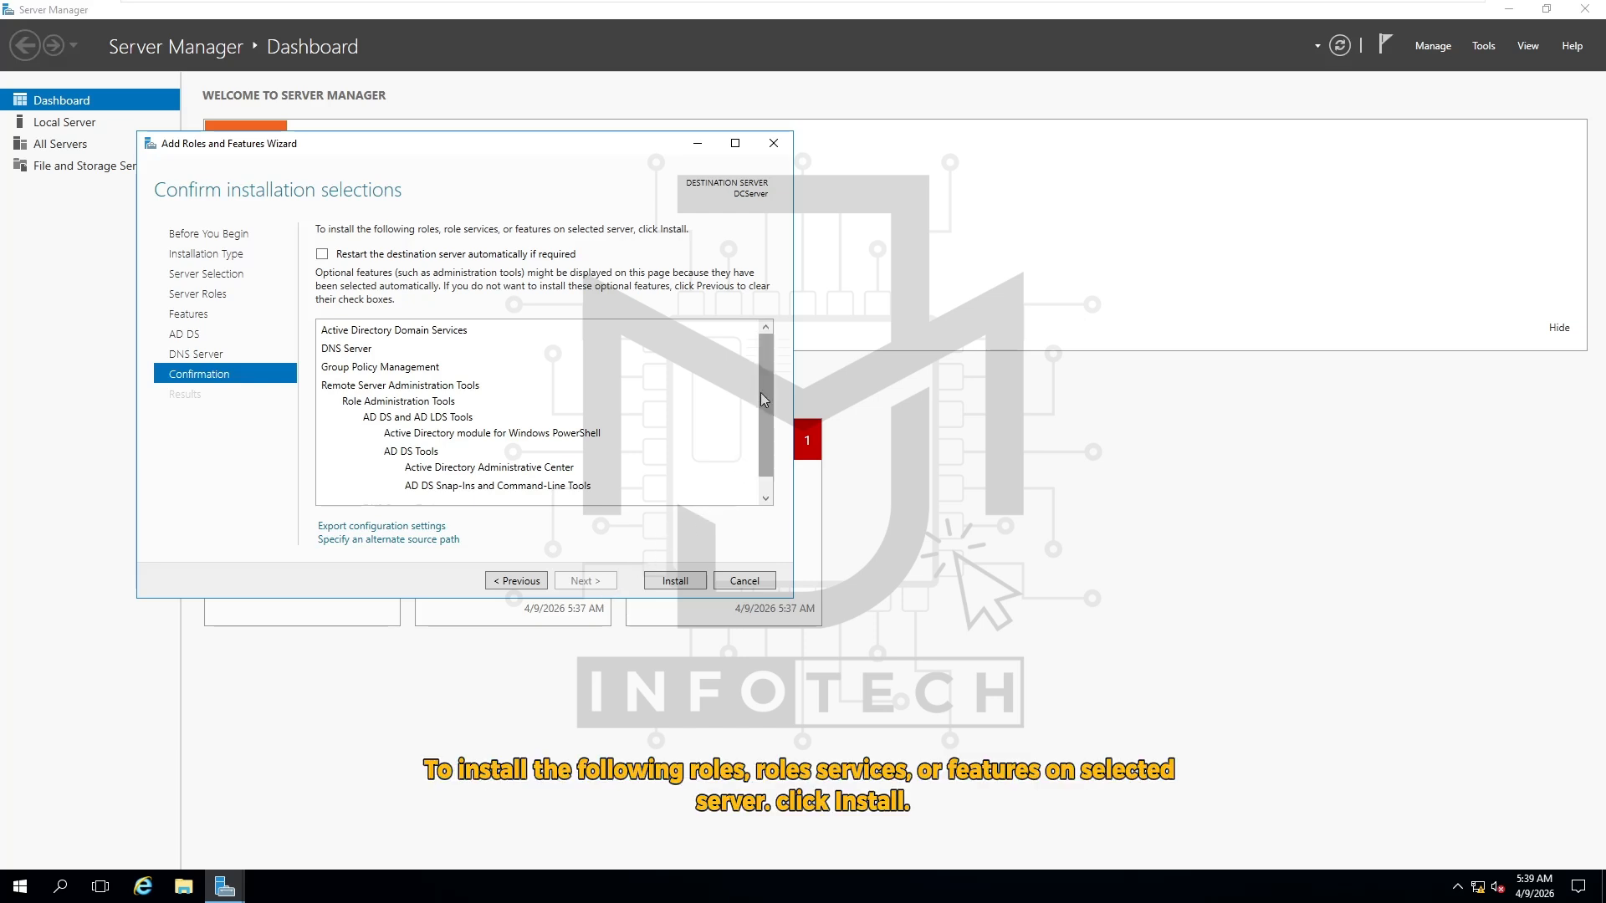
Review the AD DS, DNS Server and tools selections and install them on DCServer
left_click_drag(760, 374, 760, 404)
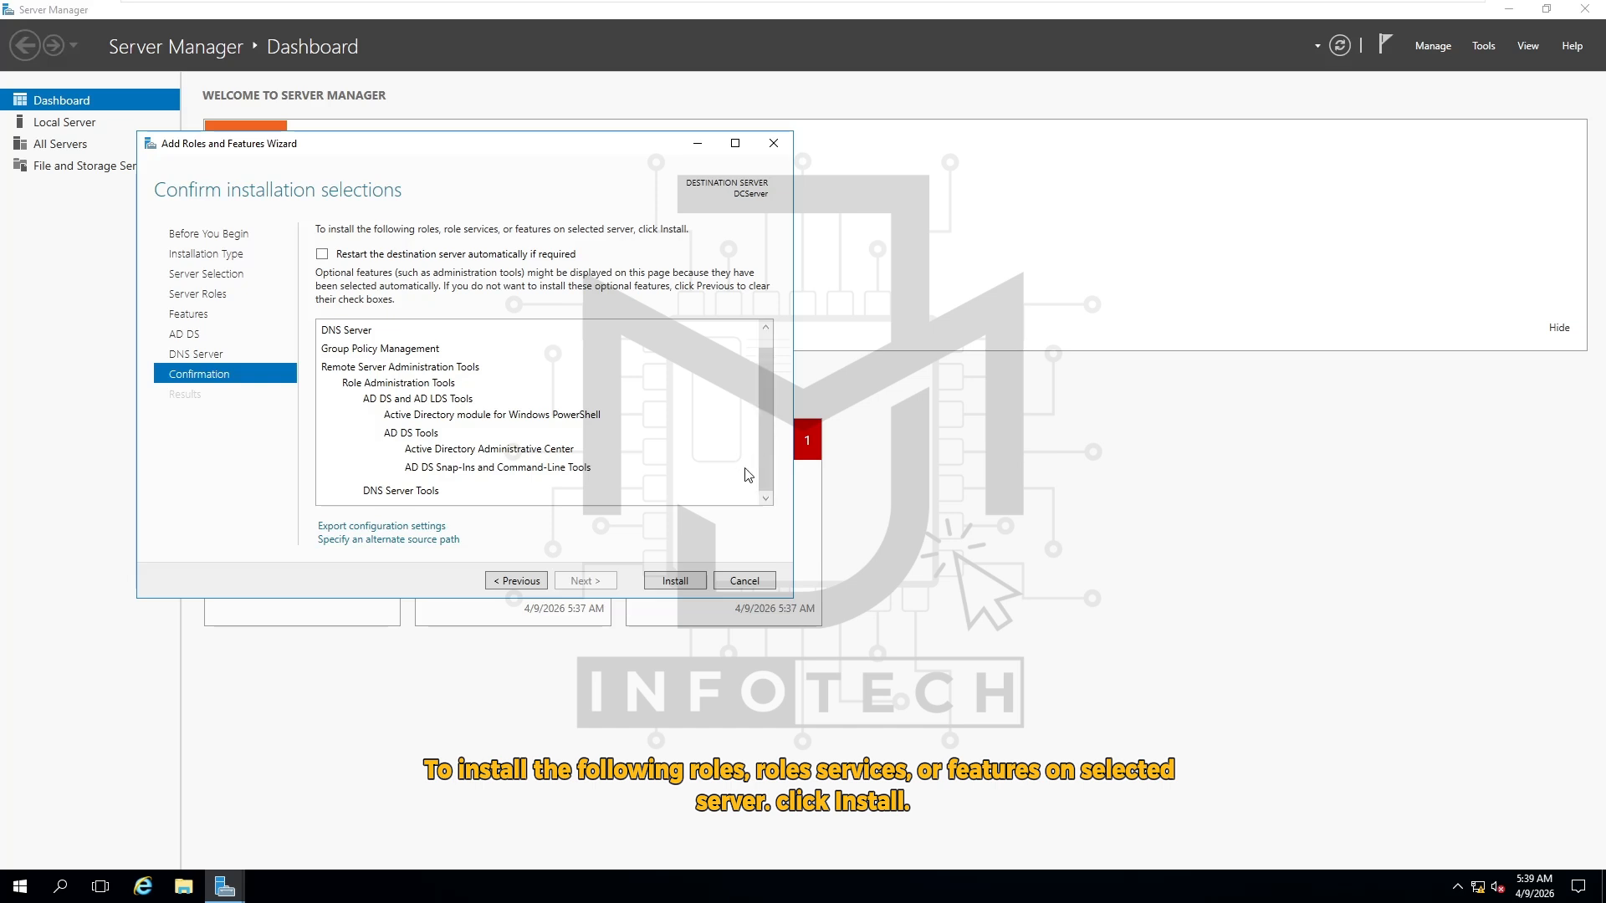
left_click(681, 584)
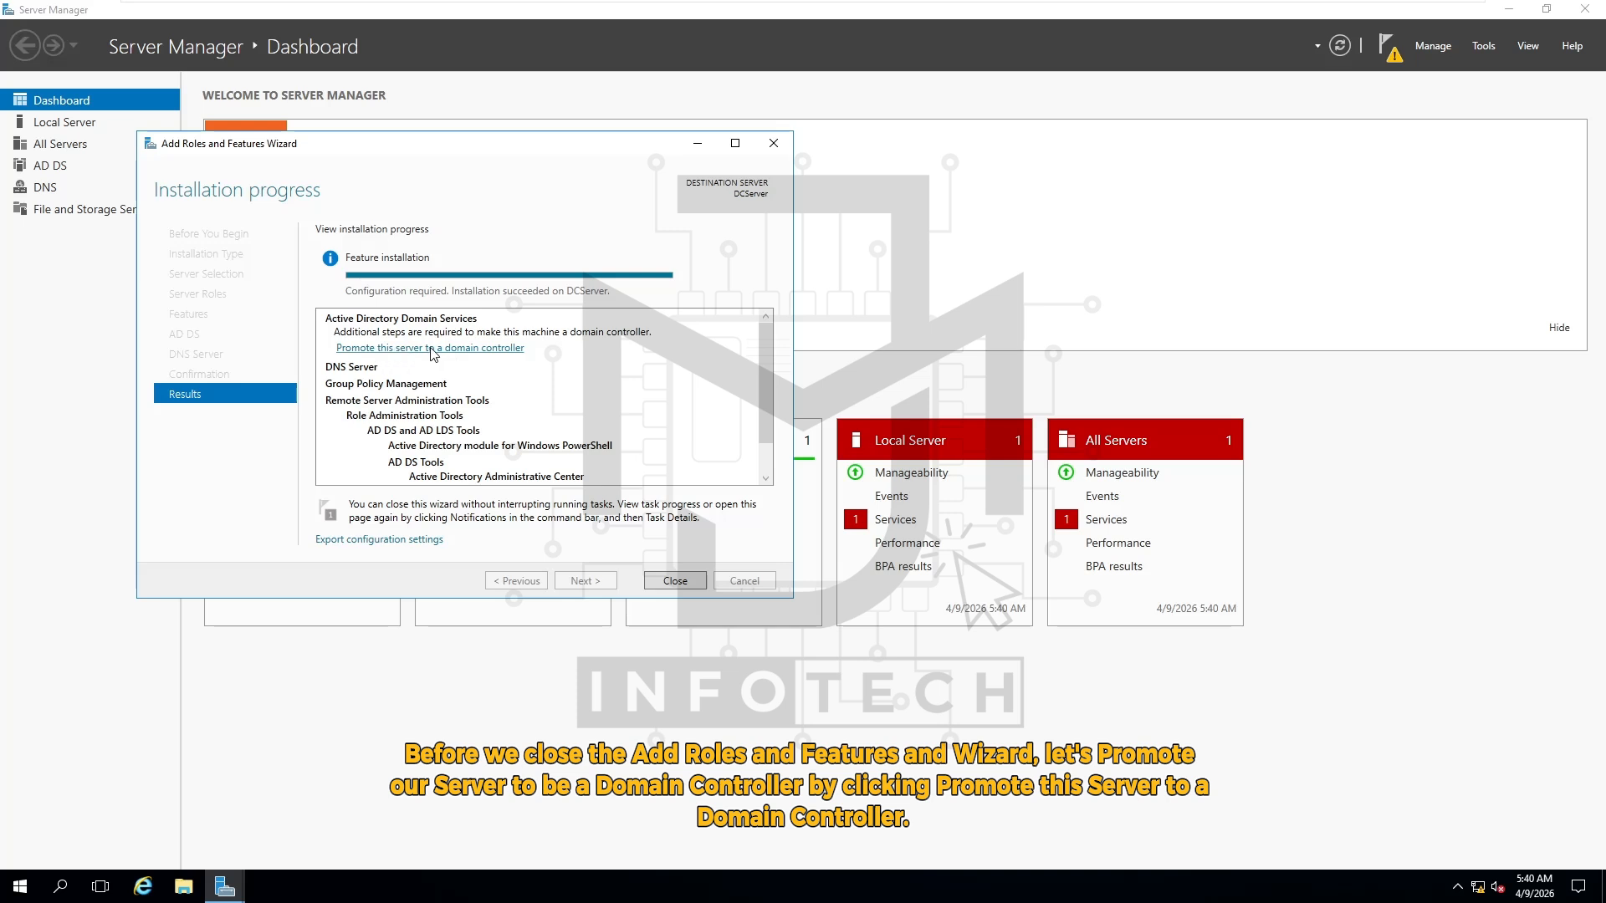
Promote the server, choosing Add a new forest with root domain name CSS.Local
left_click(473, 351)
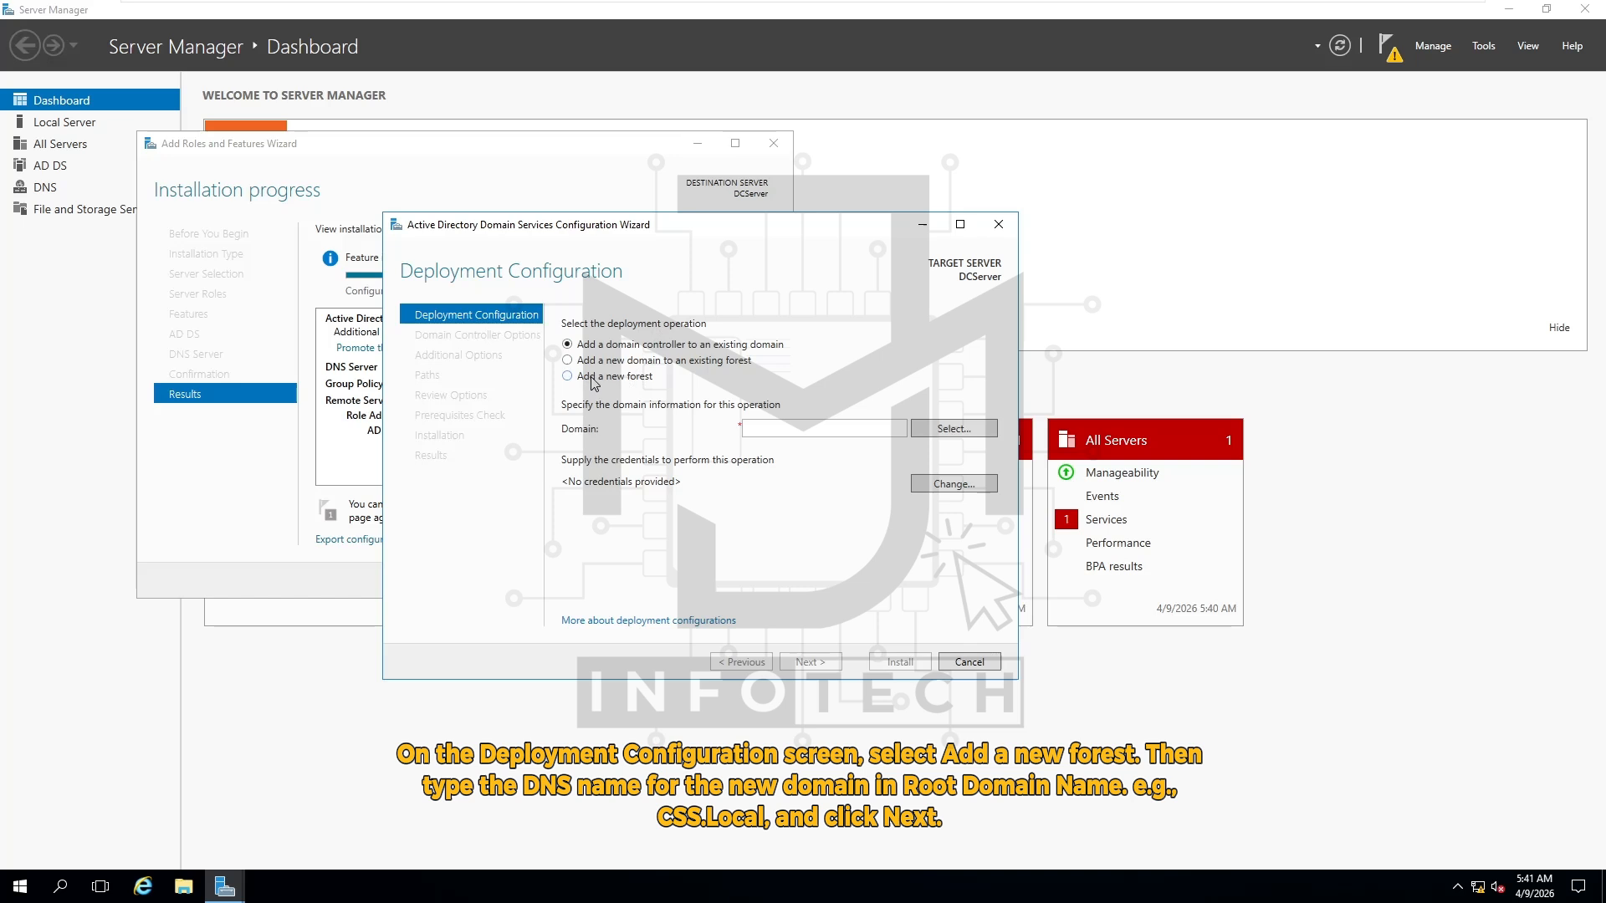
left_click(607, 381)
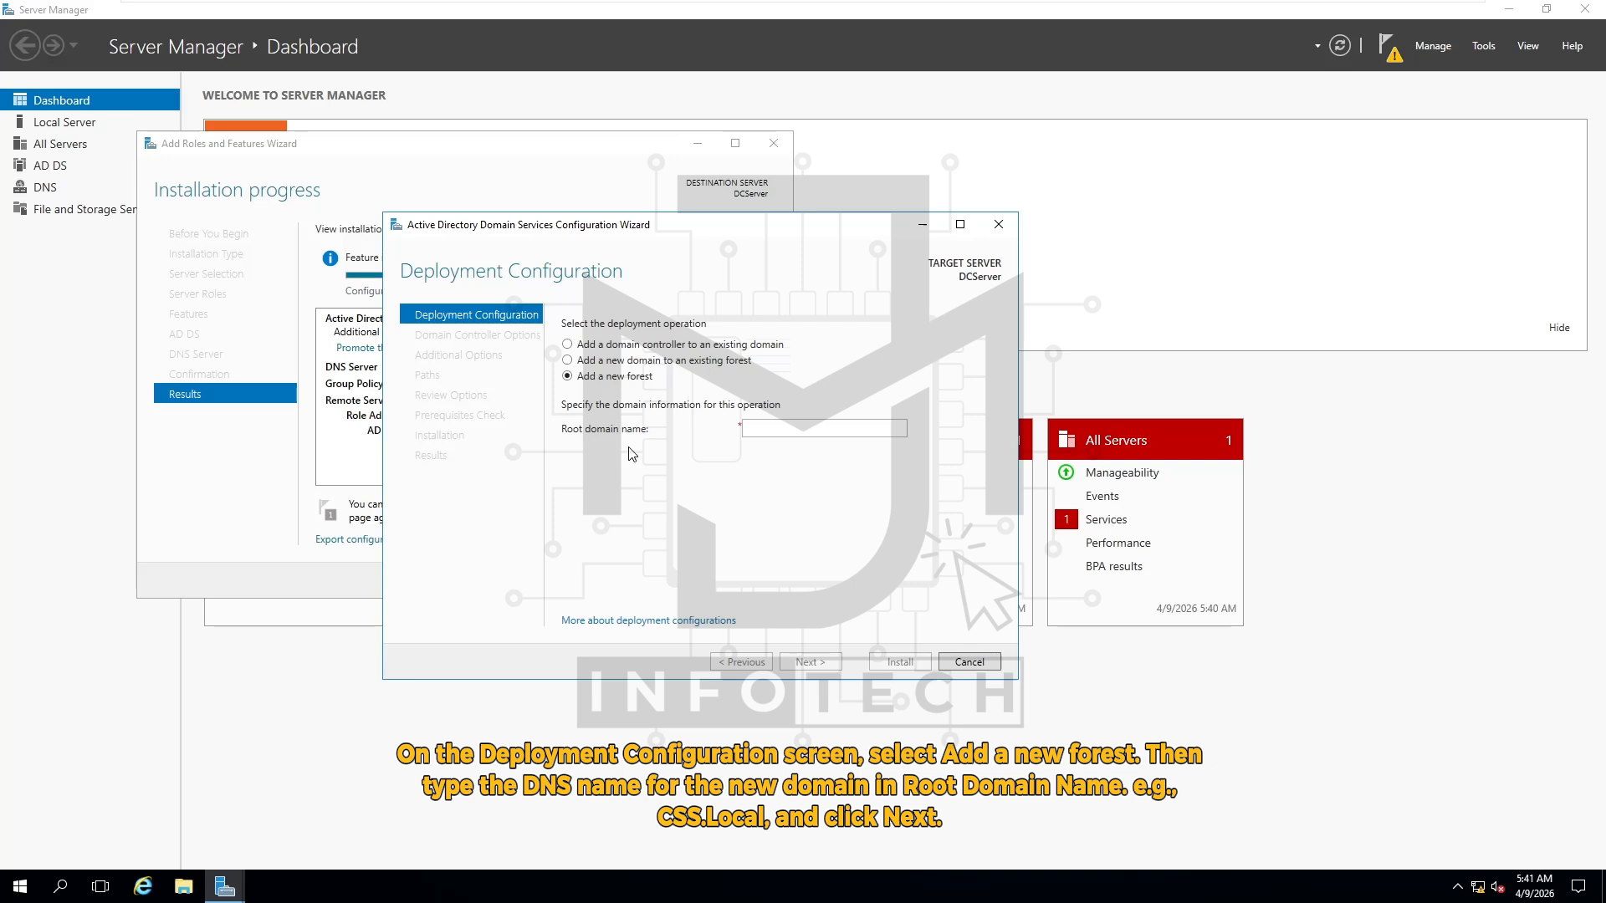
left_click(774, 431)
type("CSS")
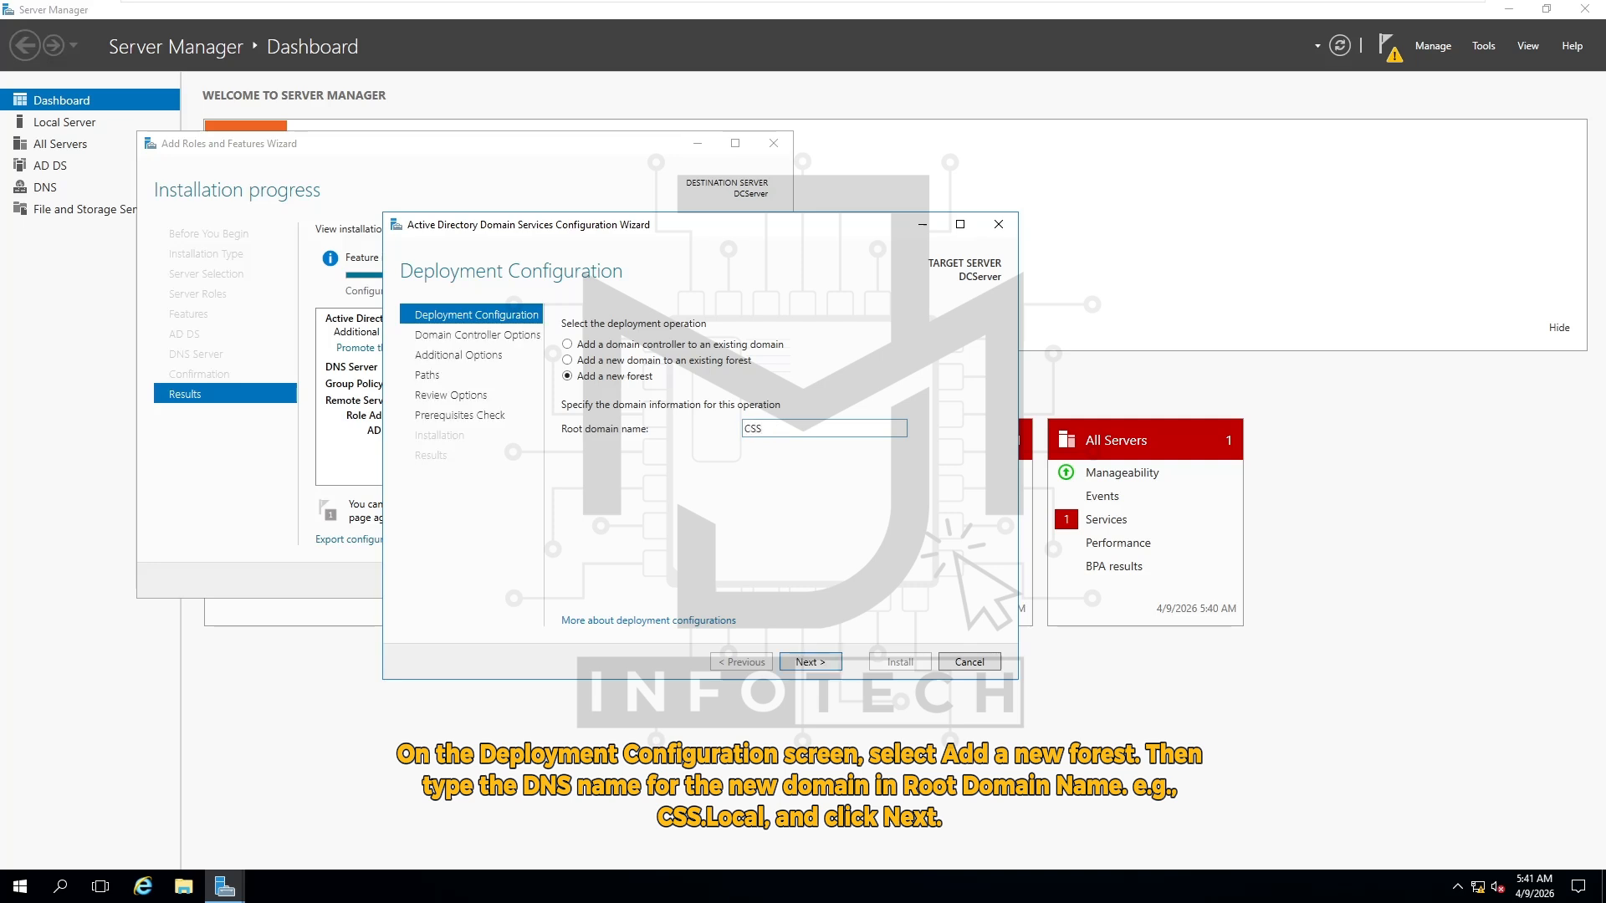
right_click(773, 434)
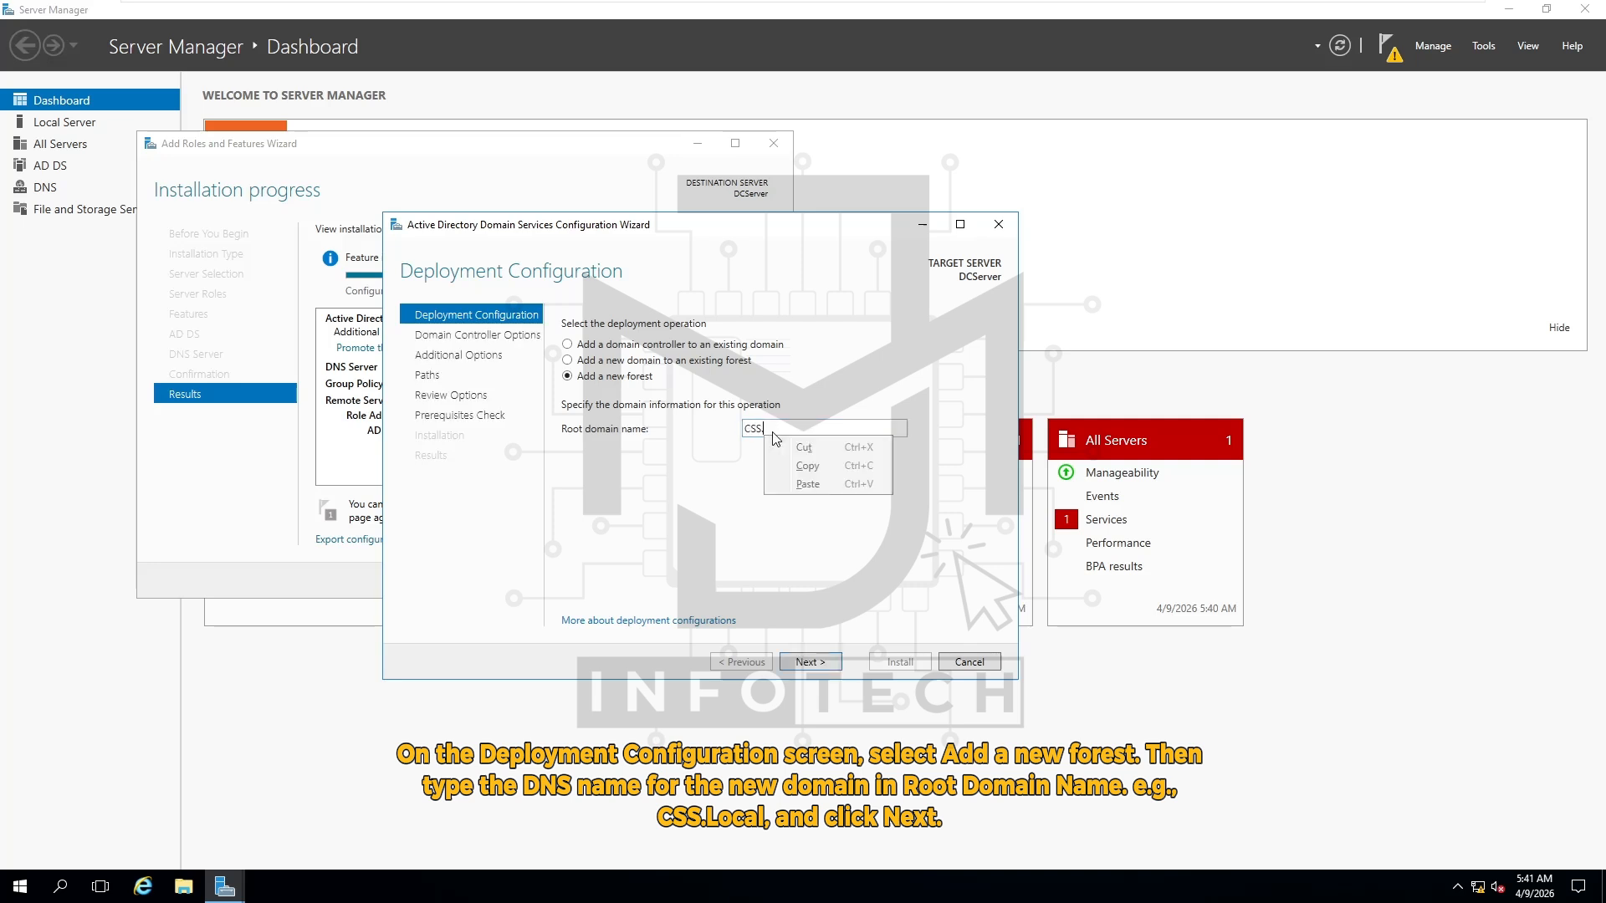
left_click(773, 432)
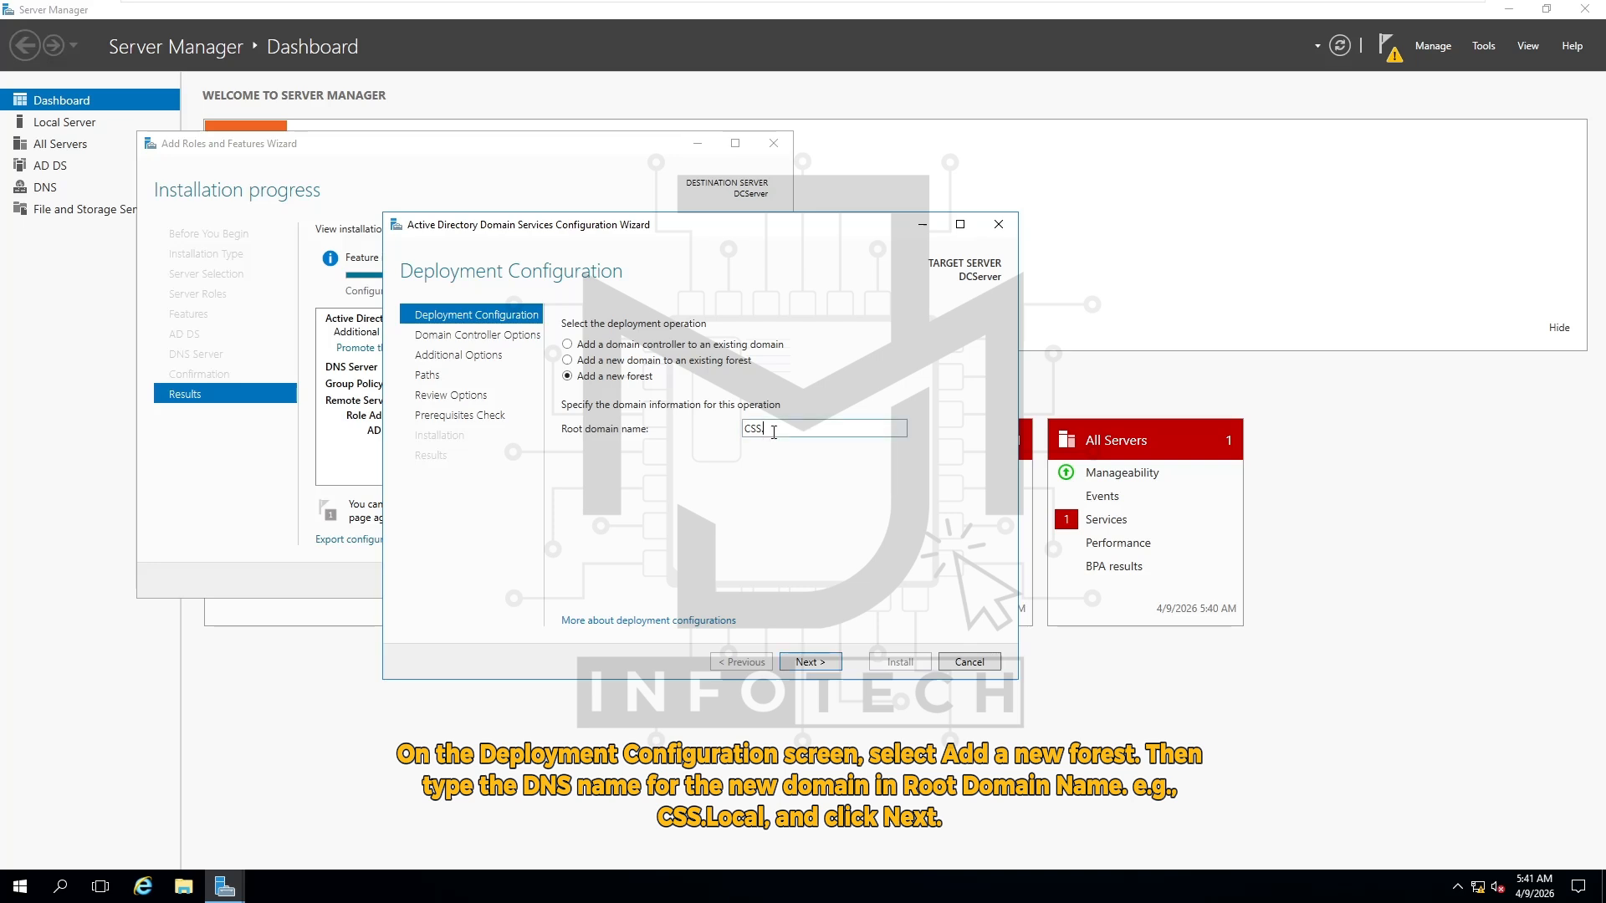
type(".Local")
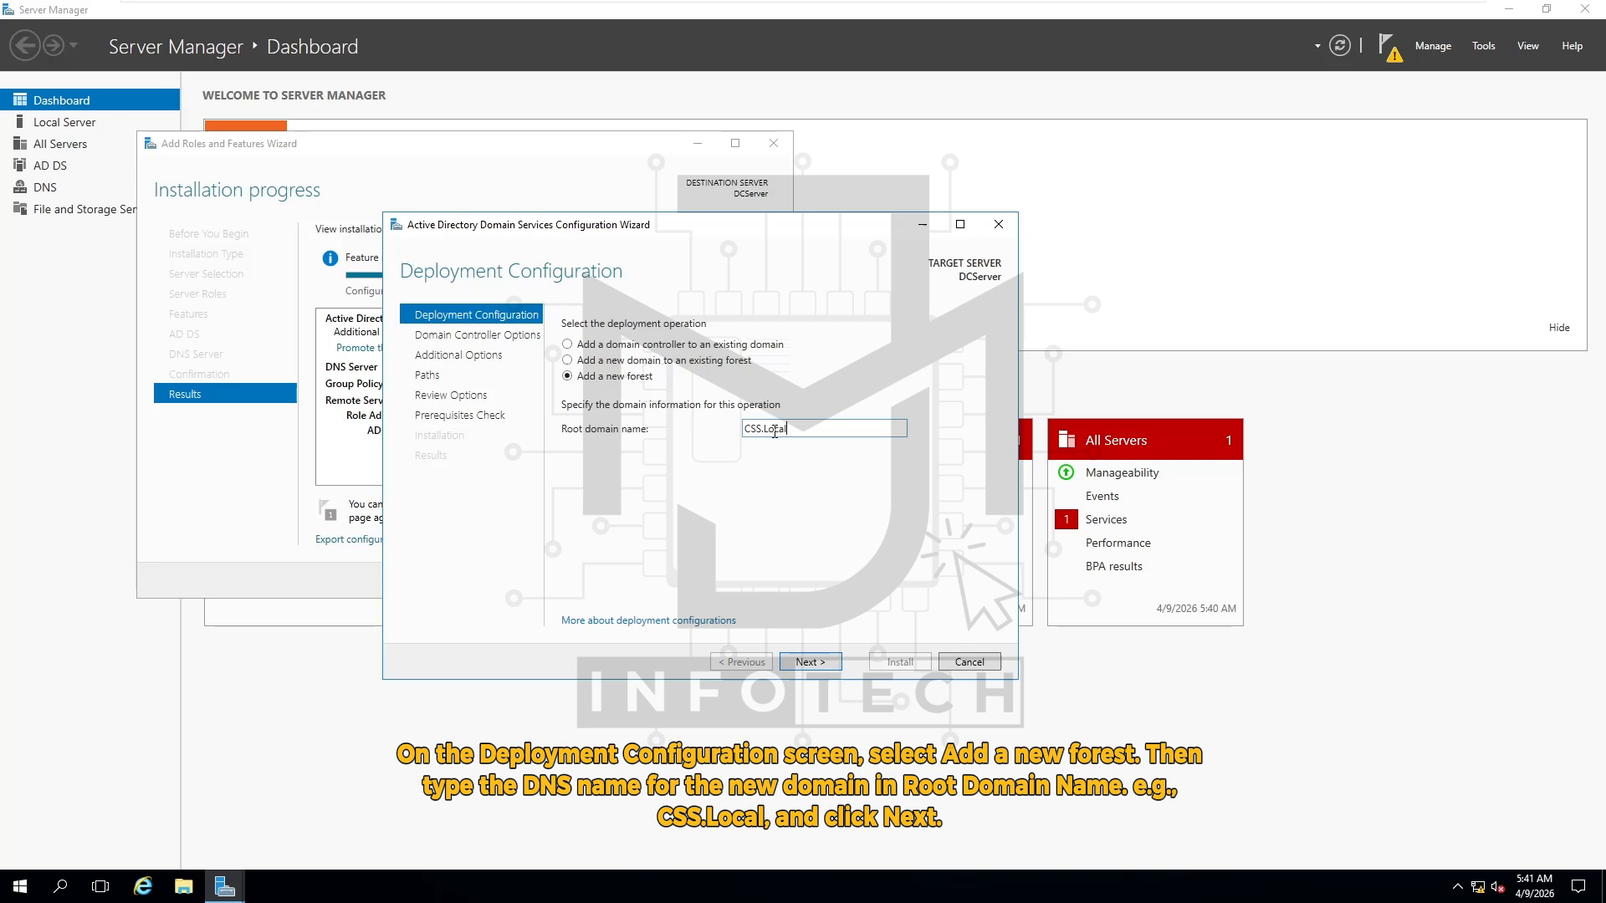
left_click(828, 666)
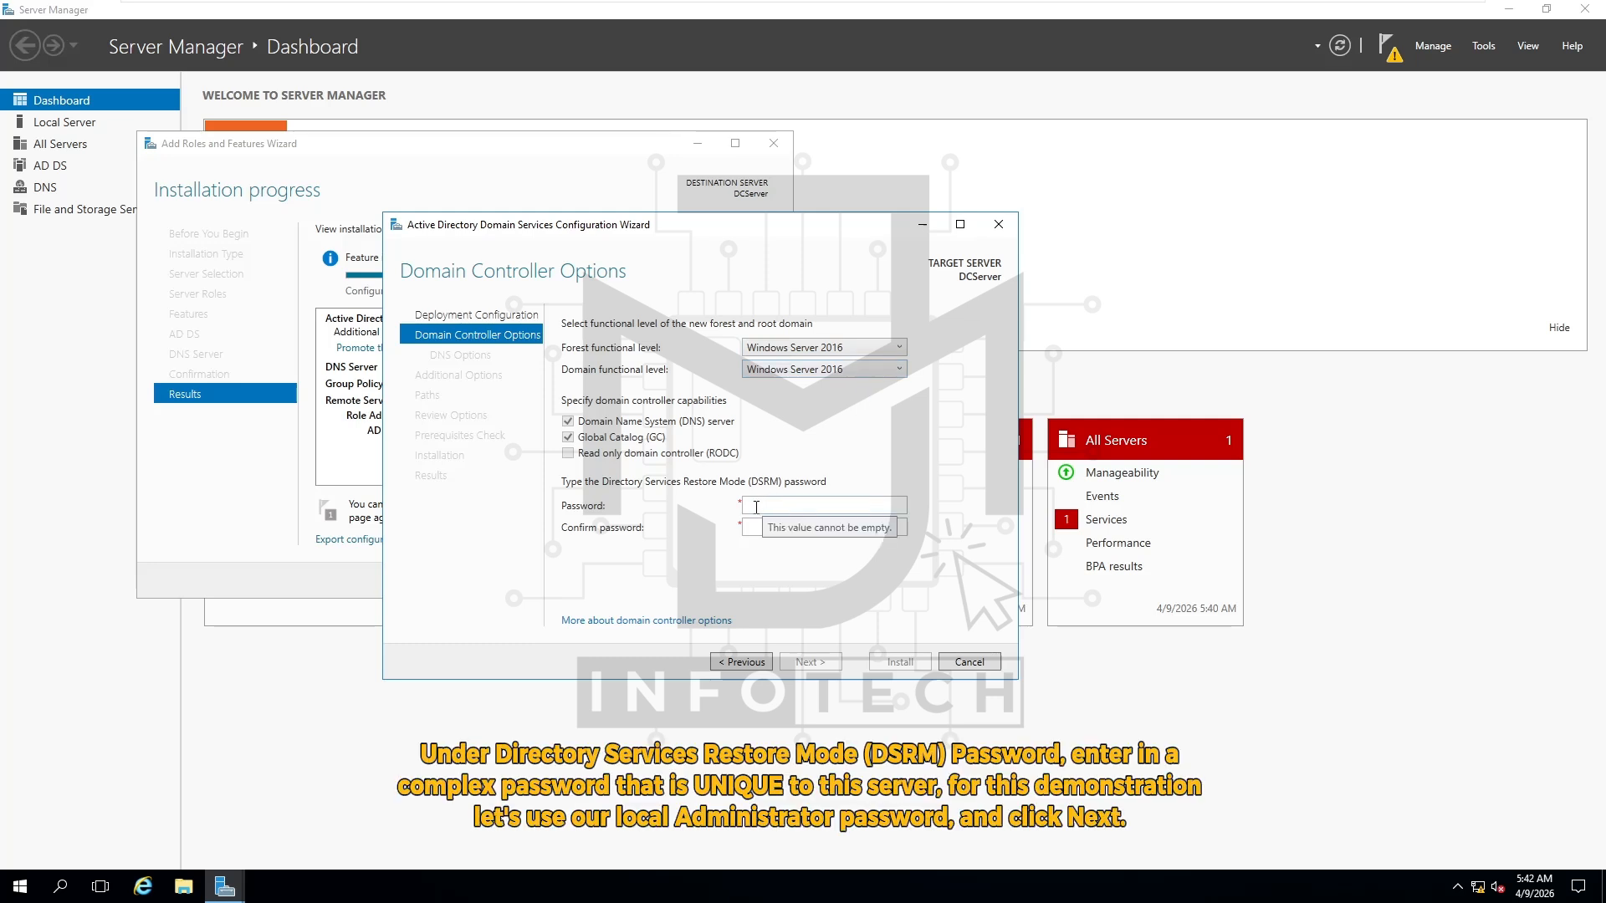
Enter the DSRM password in both Password and Confirm password fields and proceed to DNS Options
left_click(756, 507)
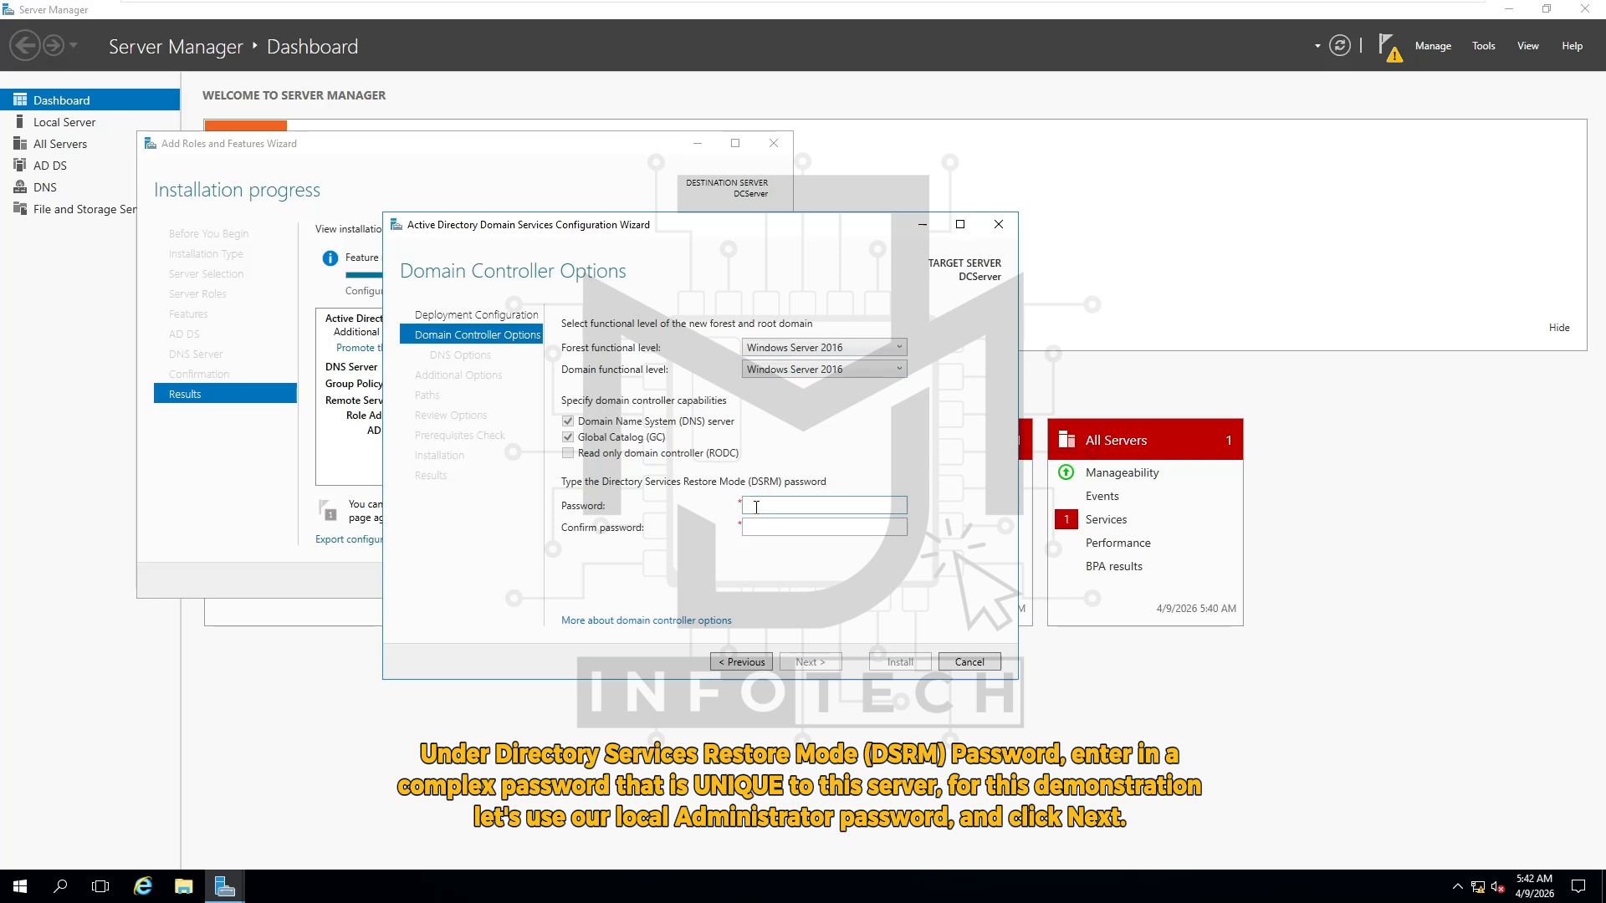
type("P●●●●●●●●")
key("Tab")
type("●●●●●●●●●")
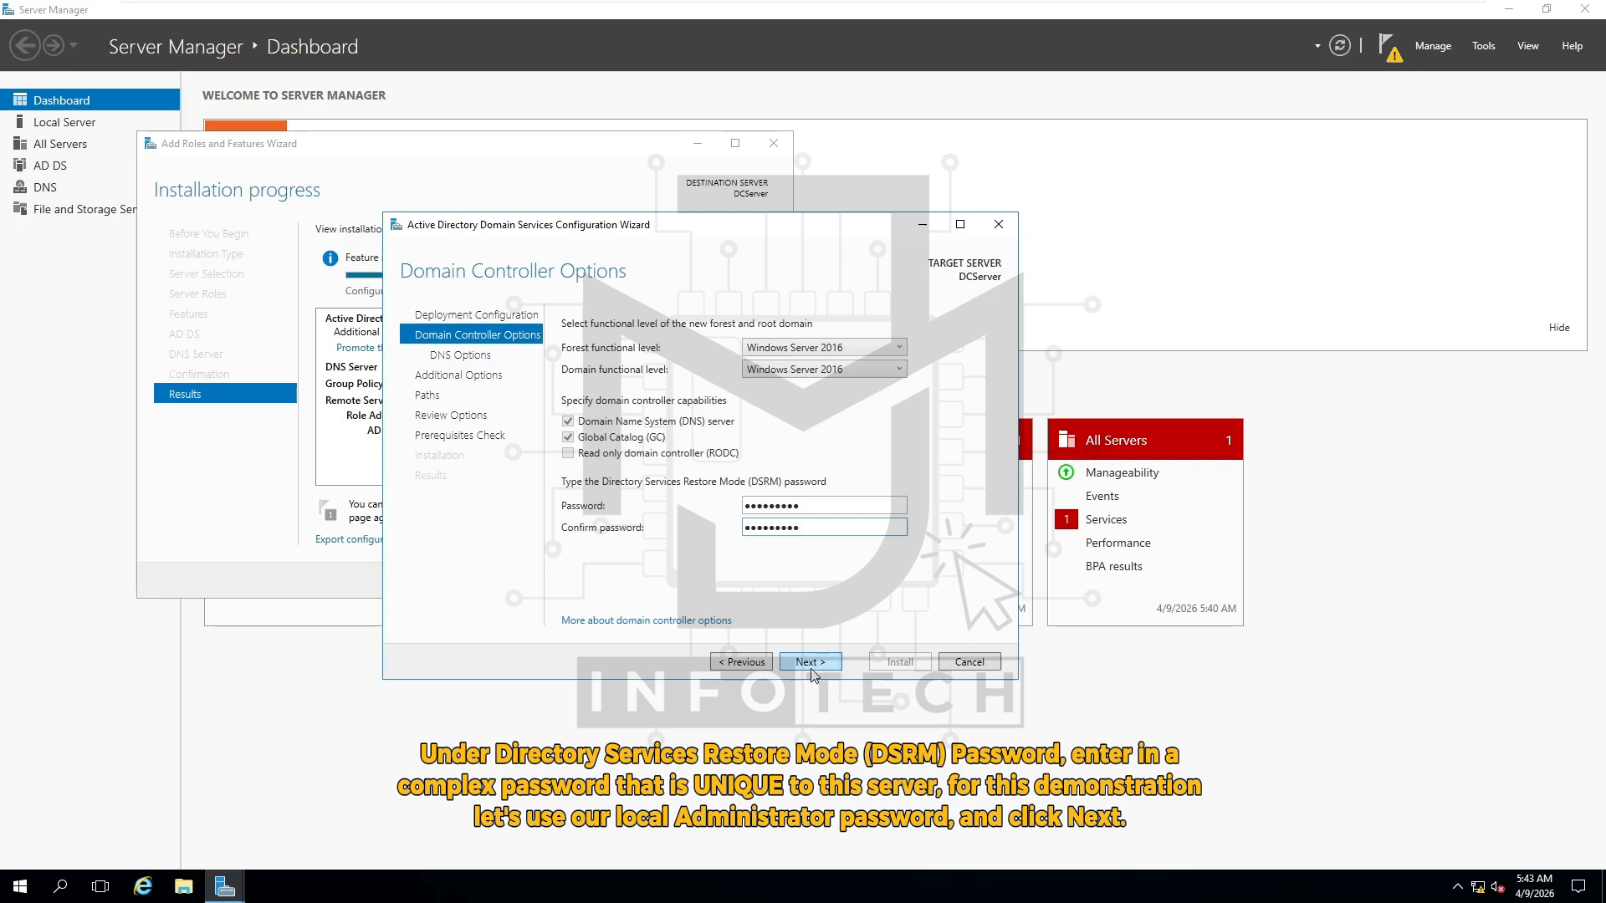
left_click(832, 670)
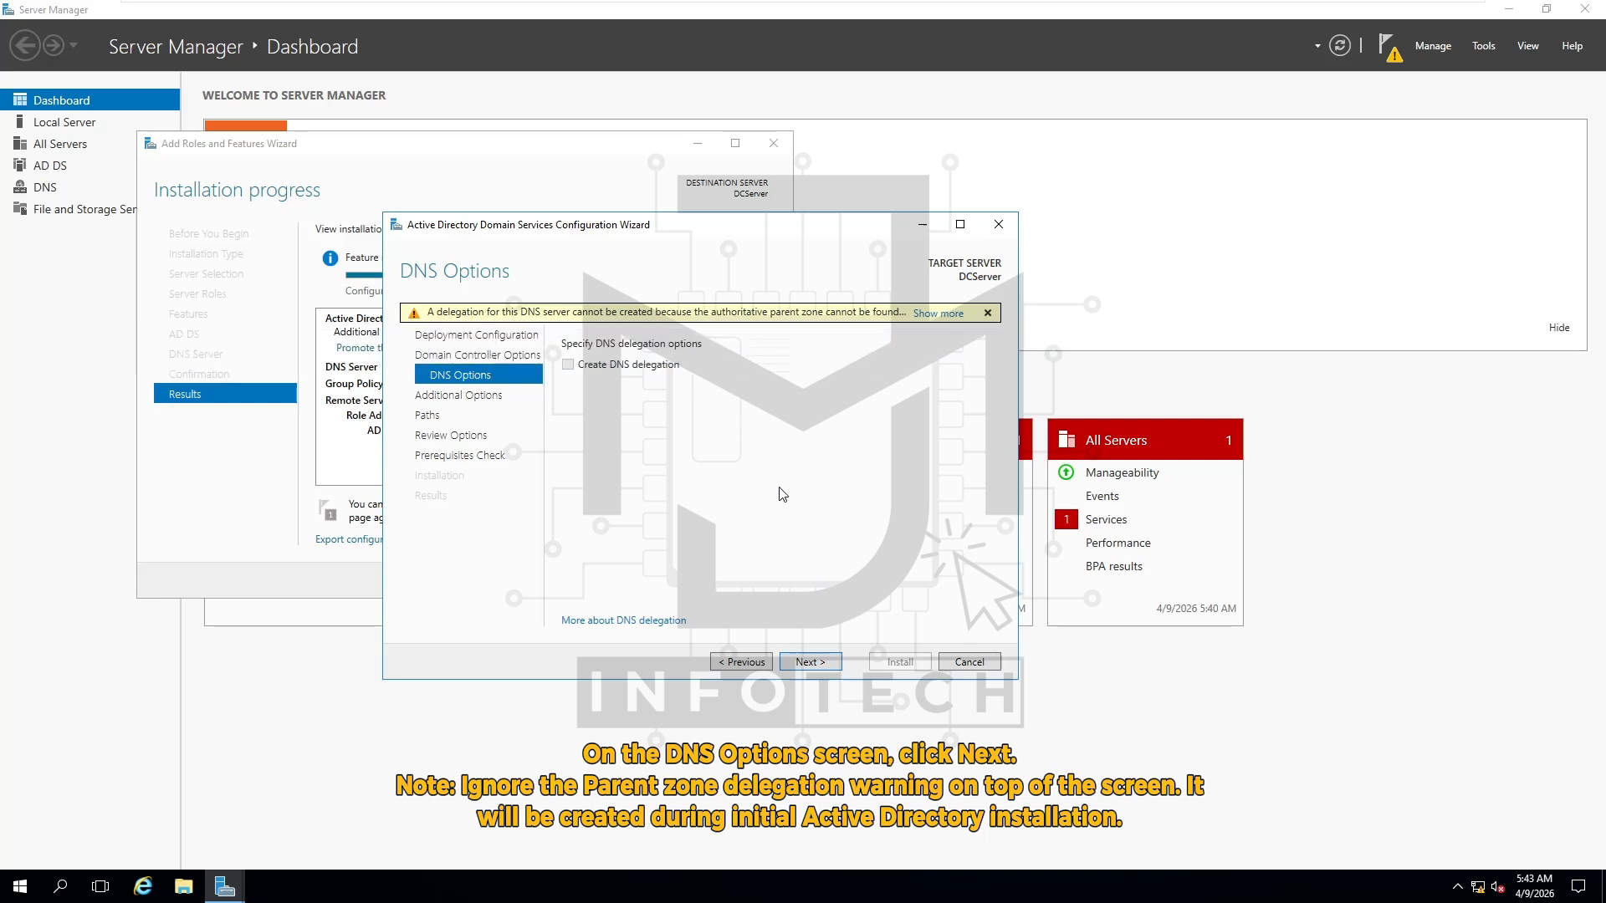
Keep no DNS delegation, NetBIOS name CSS and default folders, review, then run prerequisite checks
left_click(828, 669)
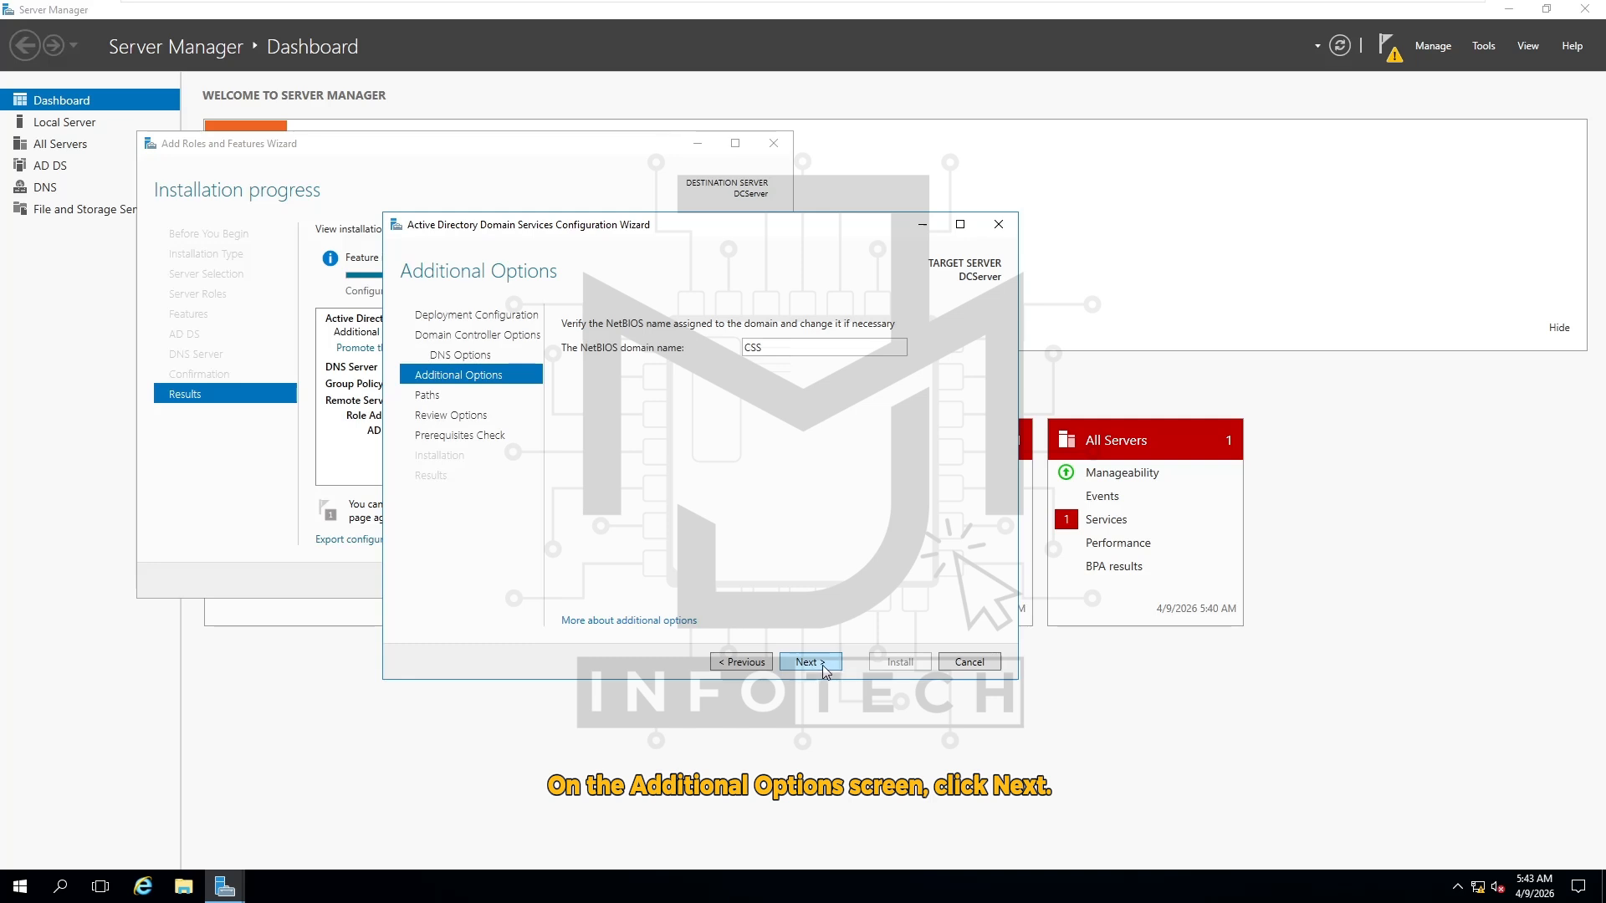
left_click(822, 666)
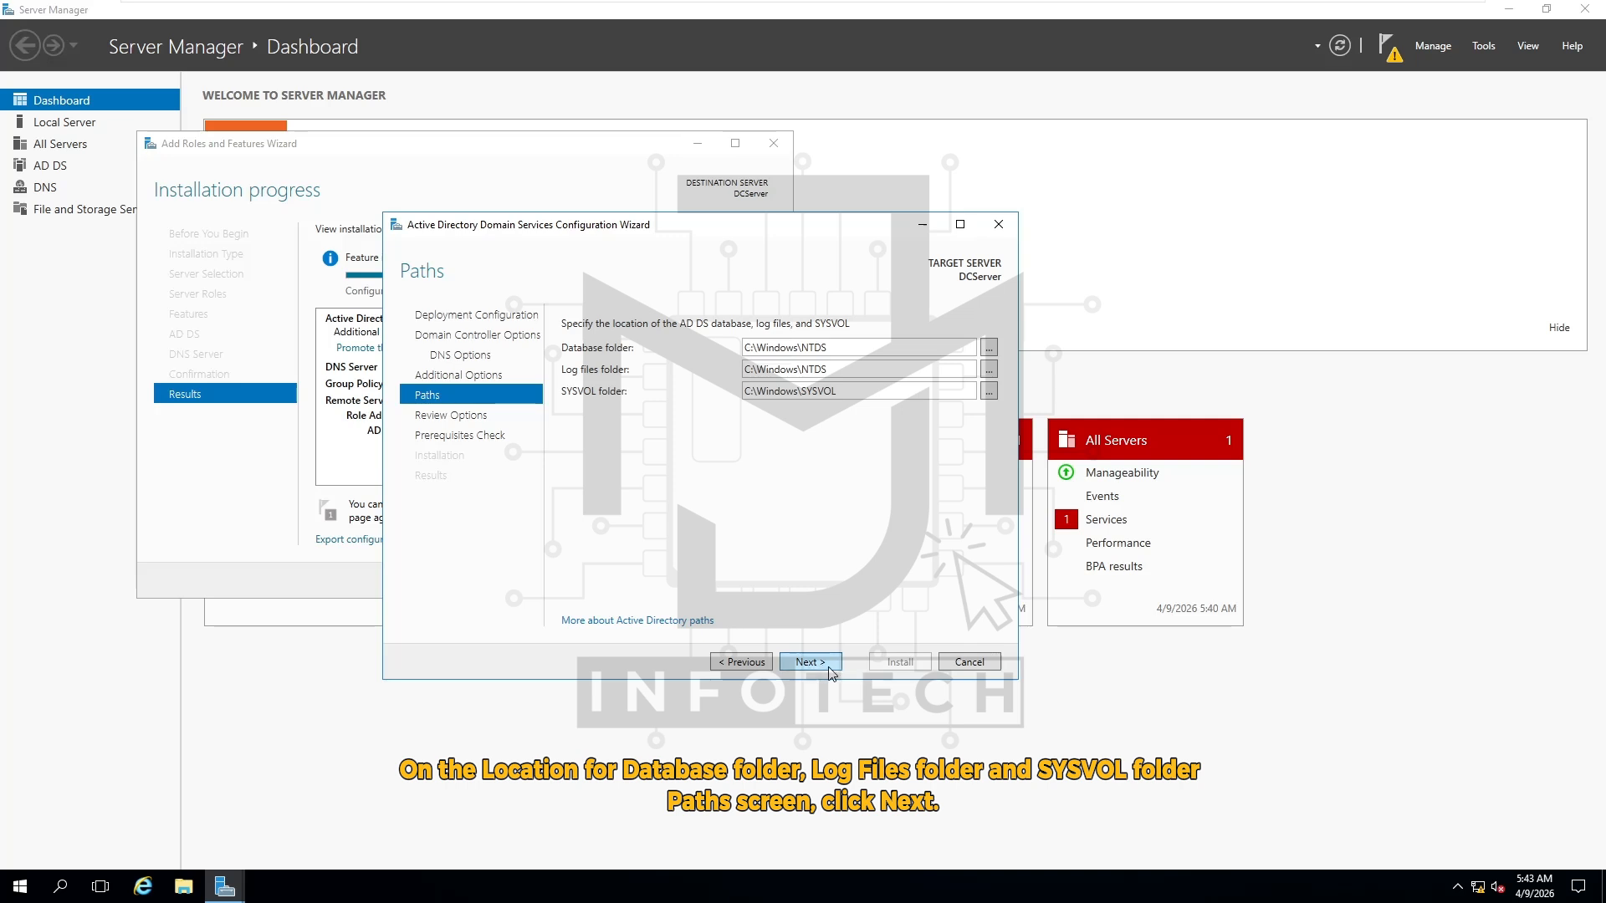
left_click(832, 673)
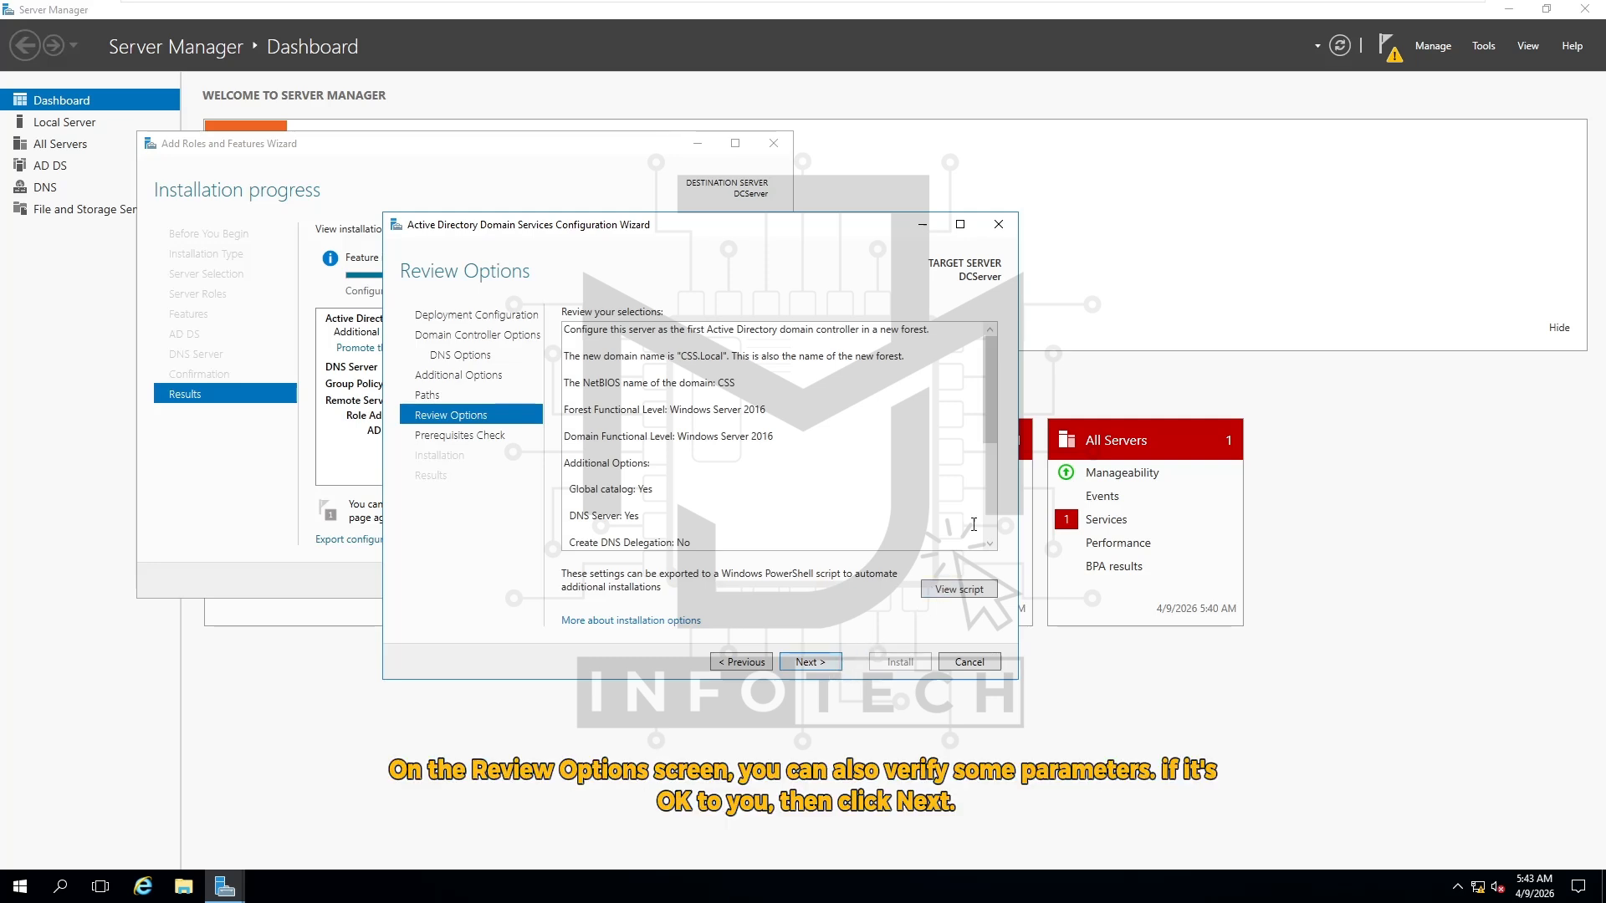
left_click_drag(988, 377, 990, 489)
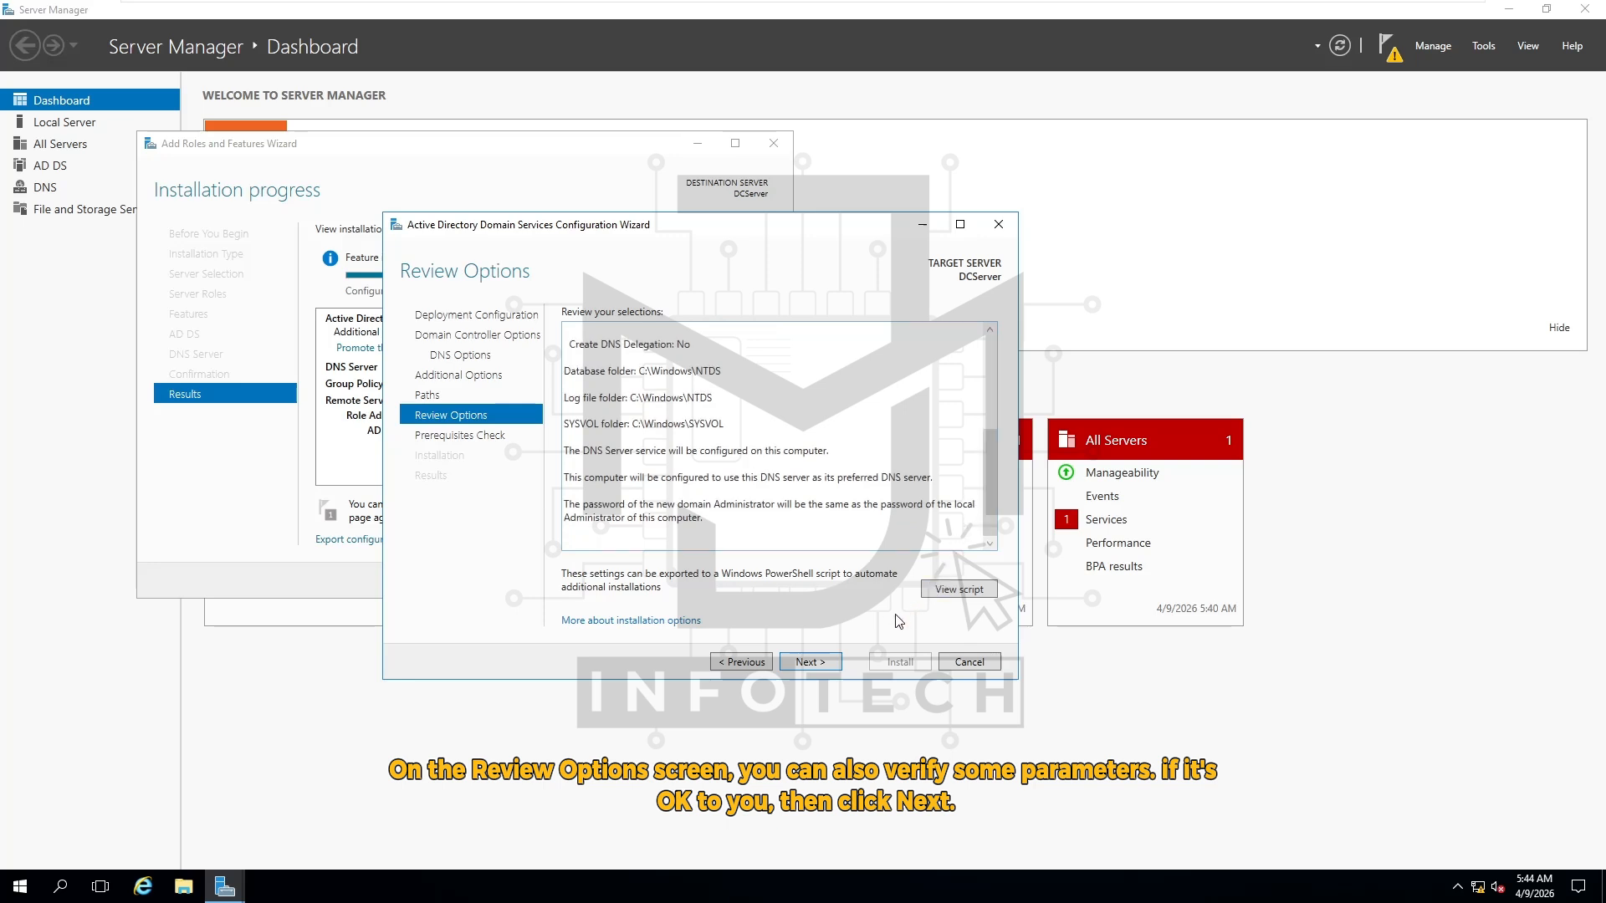
left_click(819, 670)
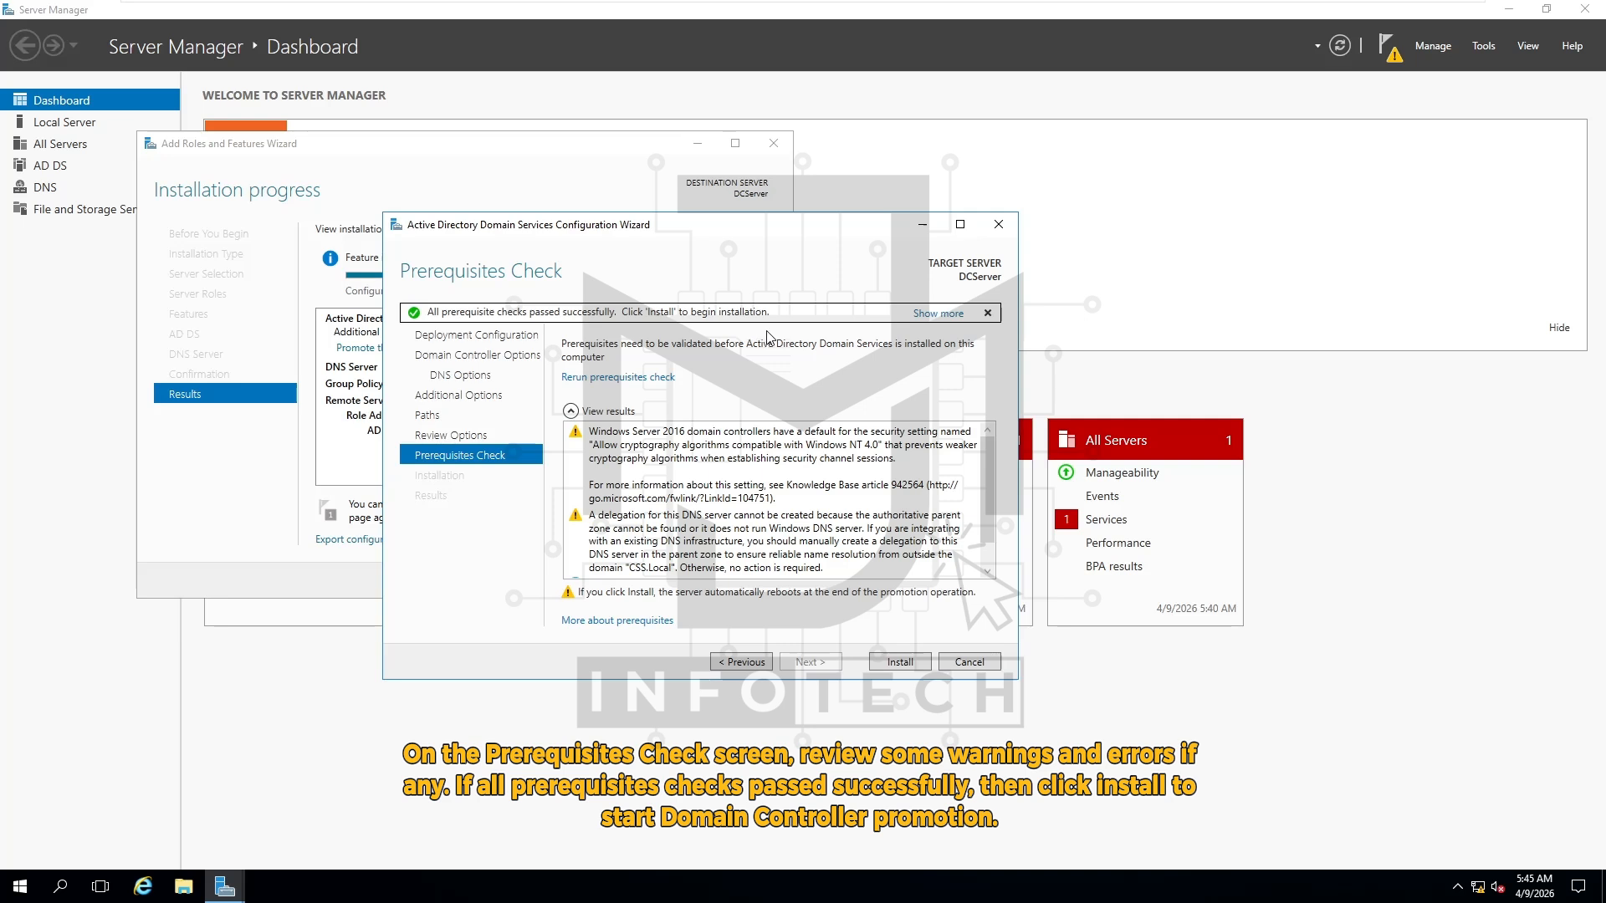
Begin the domain controller installation from the Prerequisites Check page
left_click(915, 665)
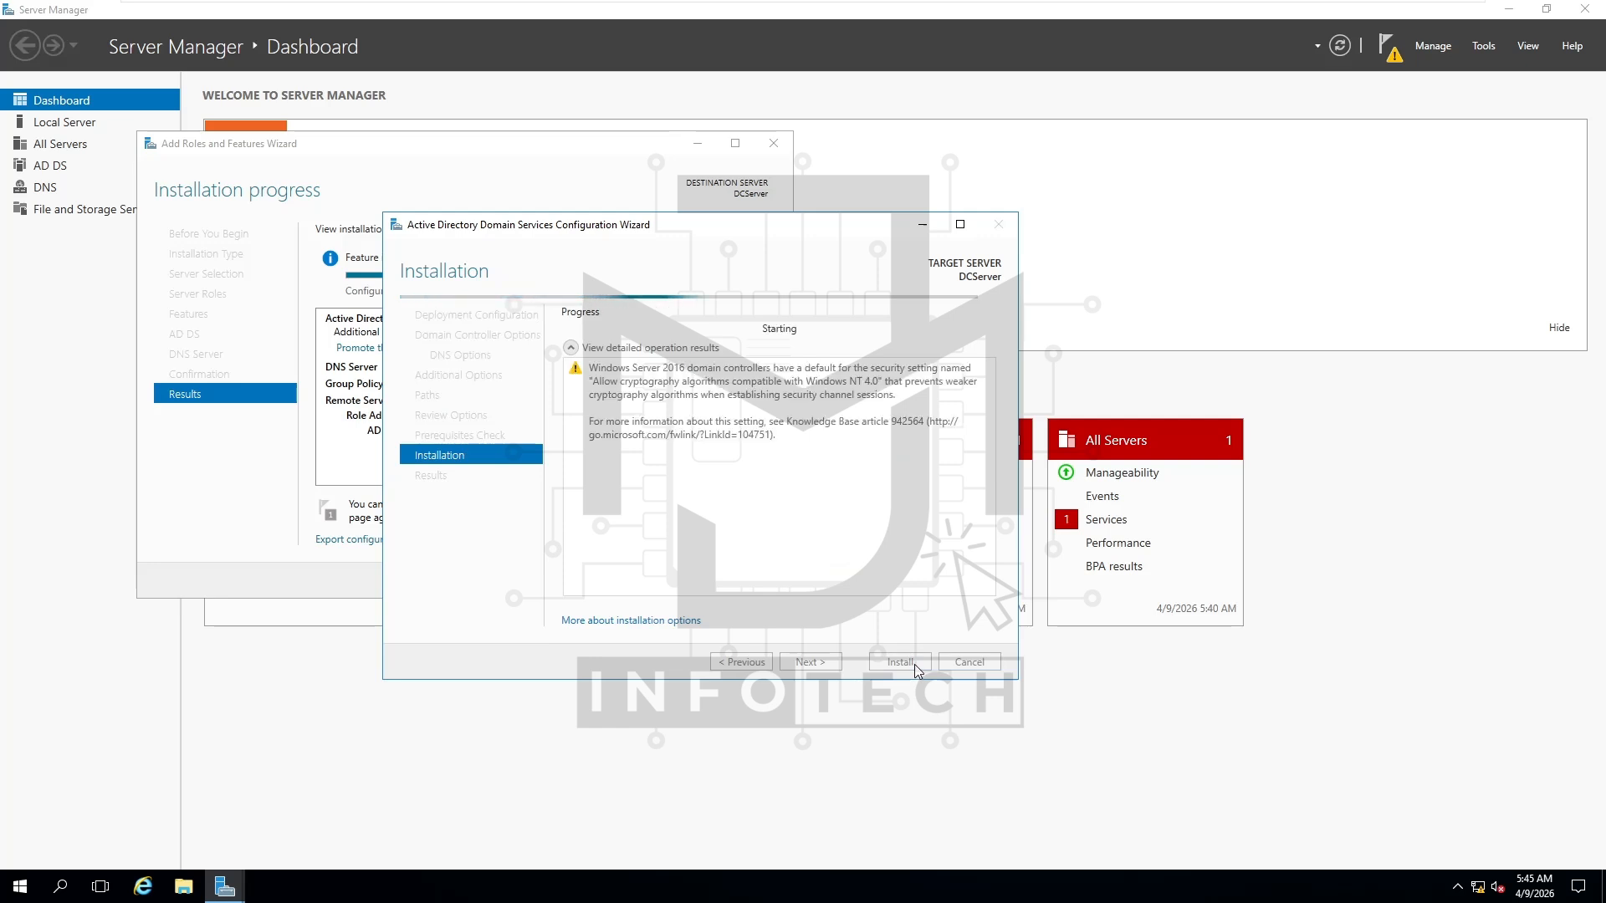
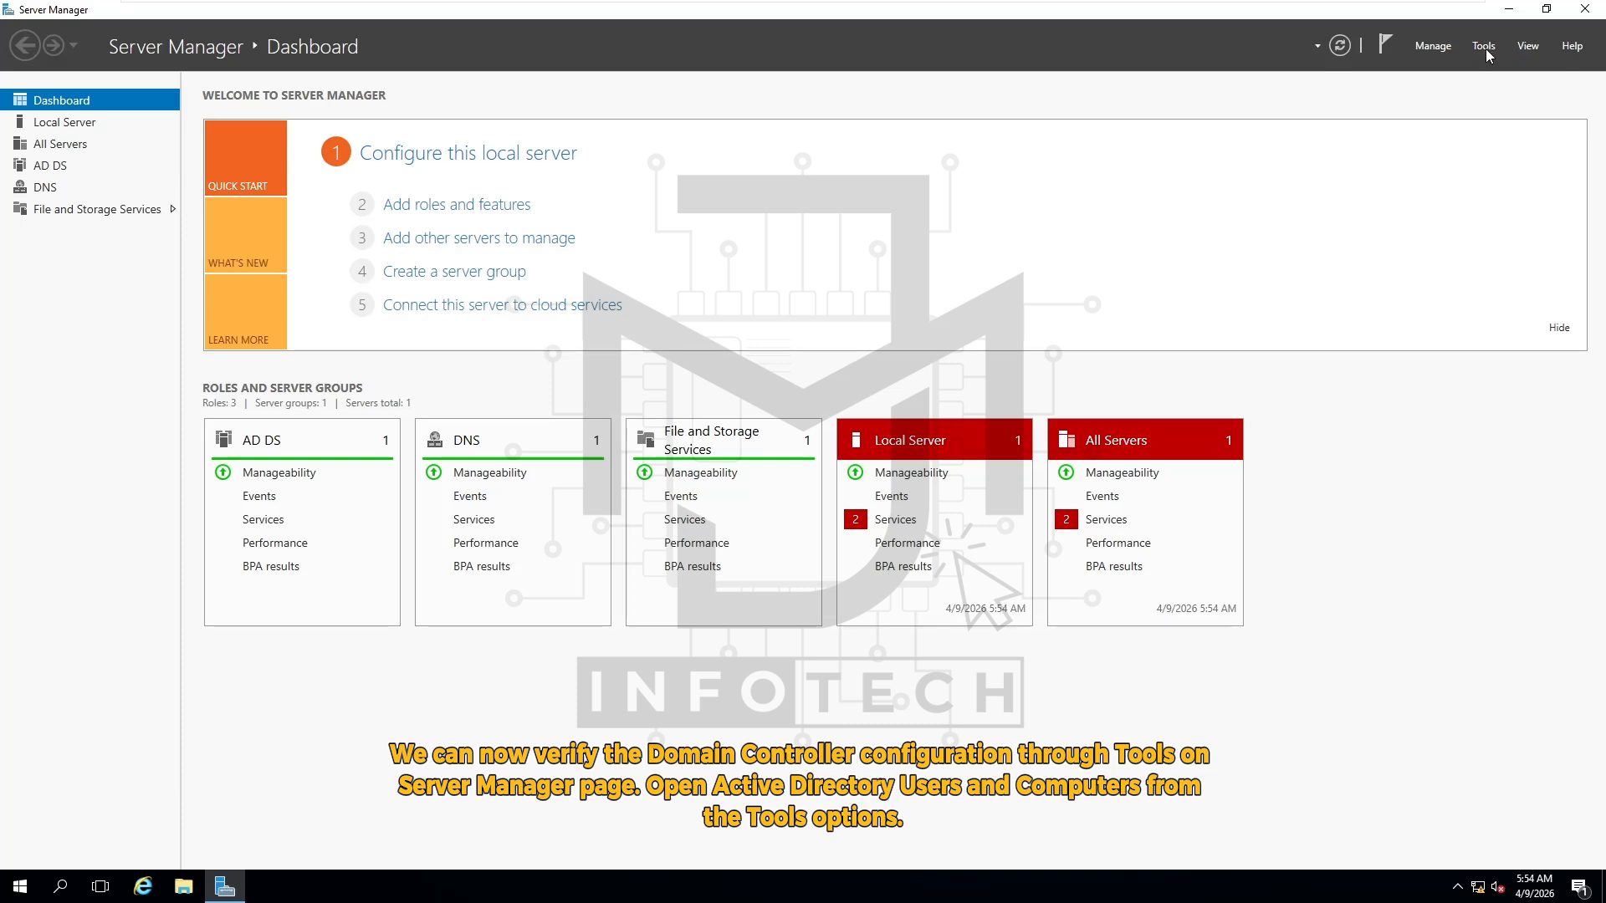
left_click(1486, 51)
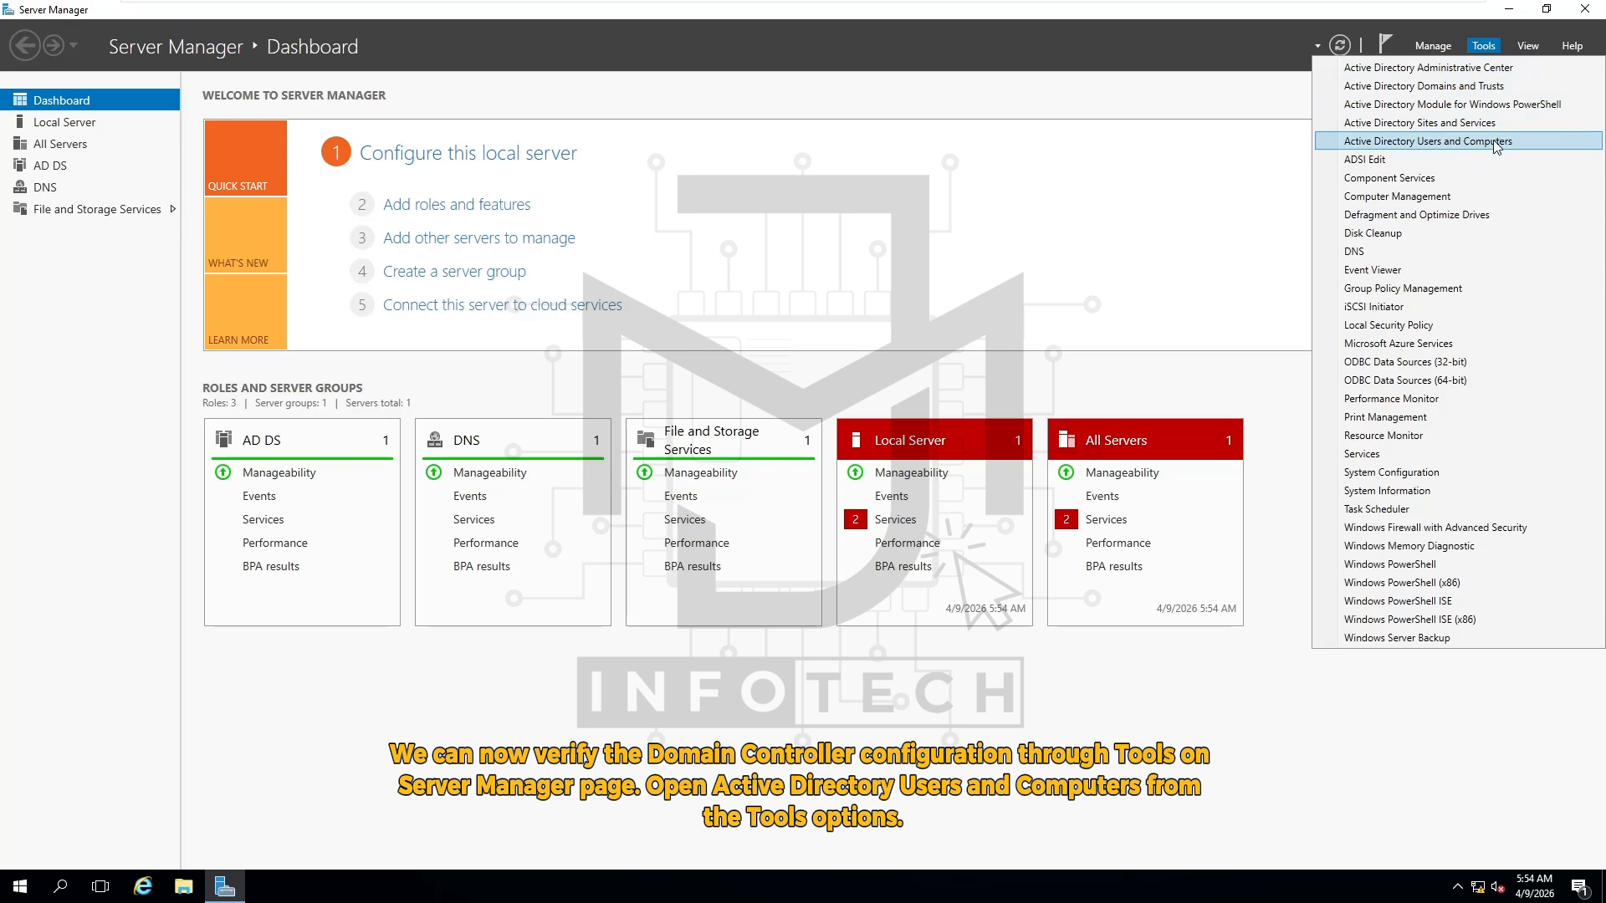
left_click(1514, 142)
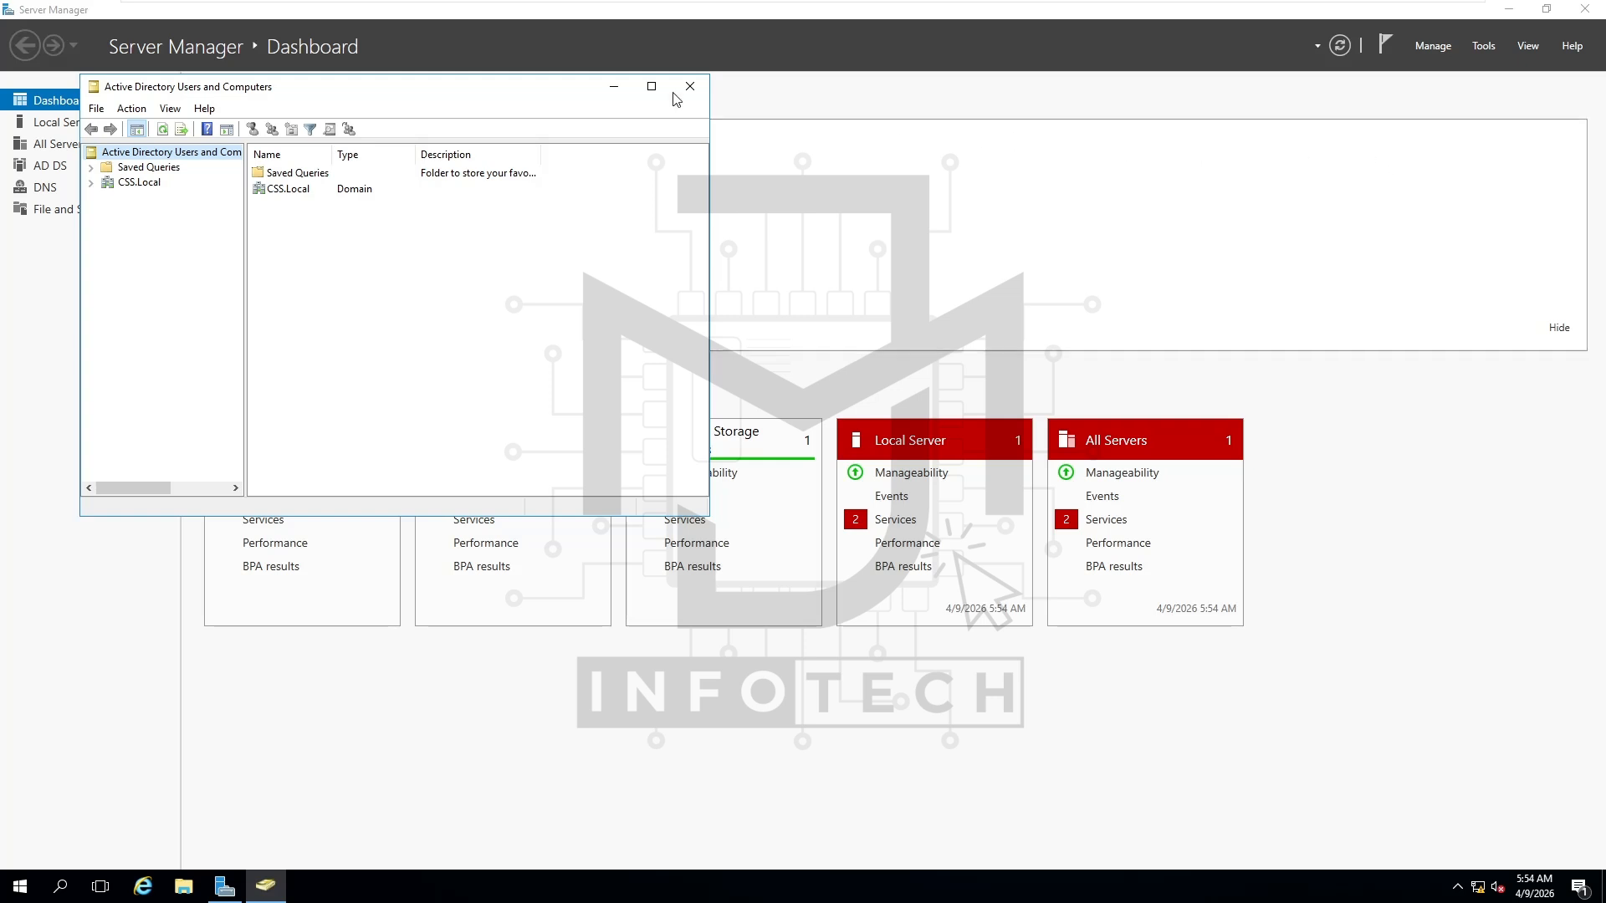
left_click_drag(450, 87, 848, 184)
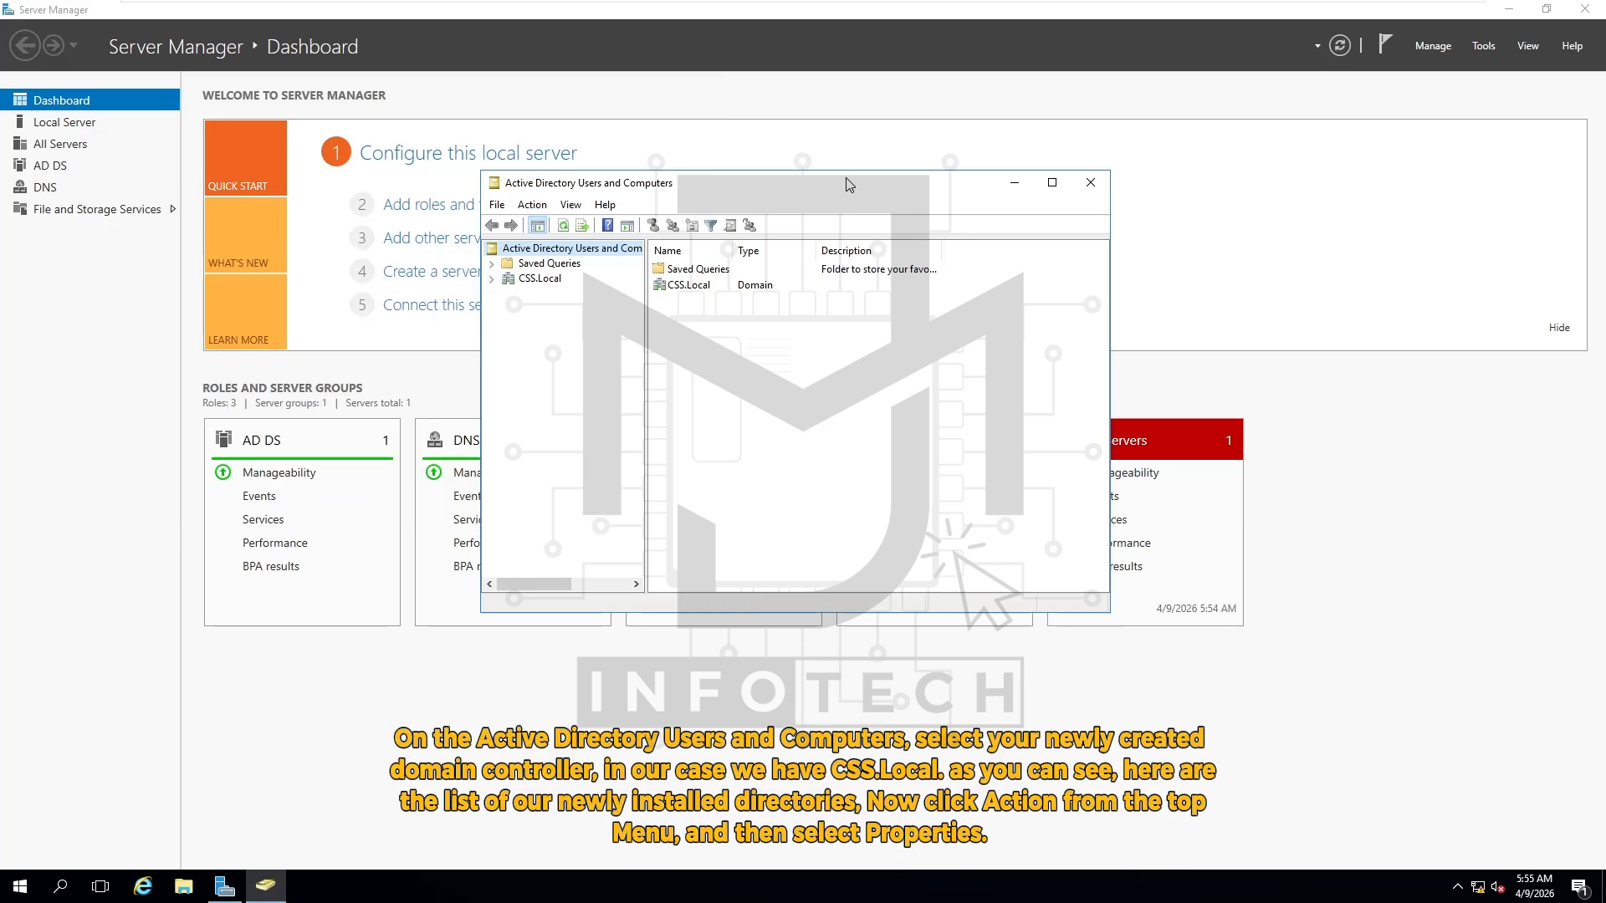
left_click(514, 281)
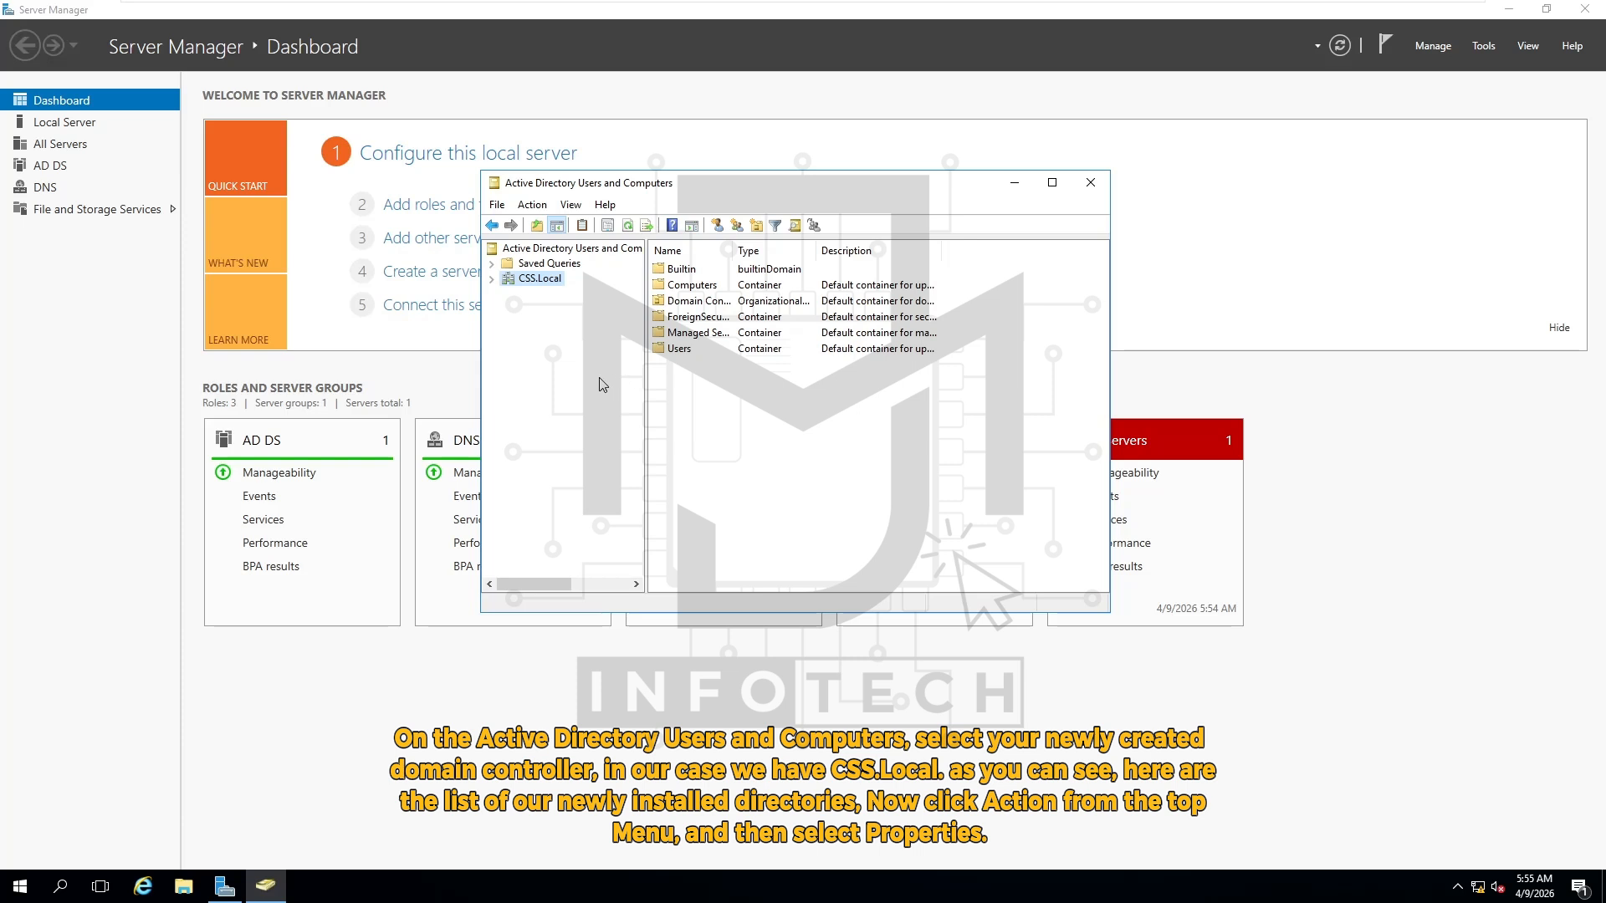
left_click(534, 206)
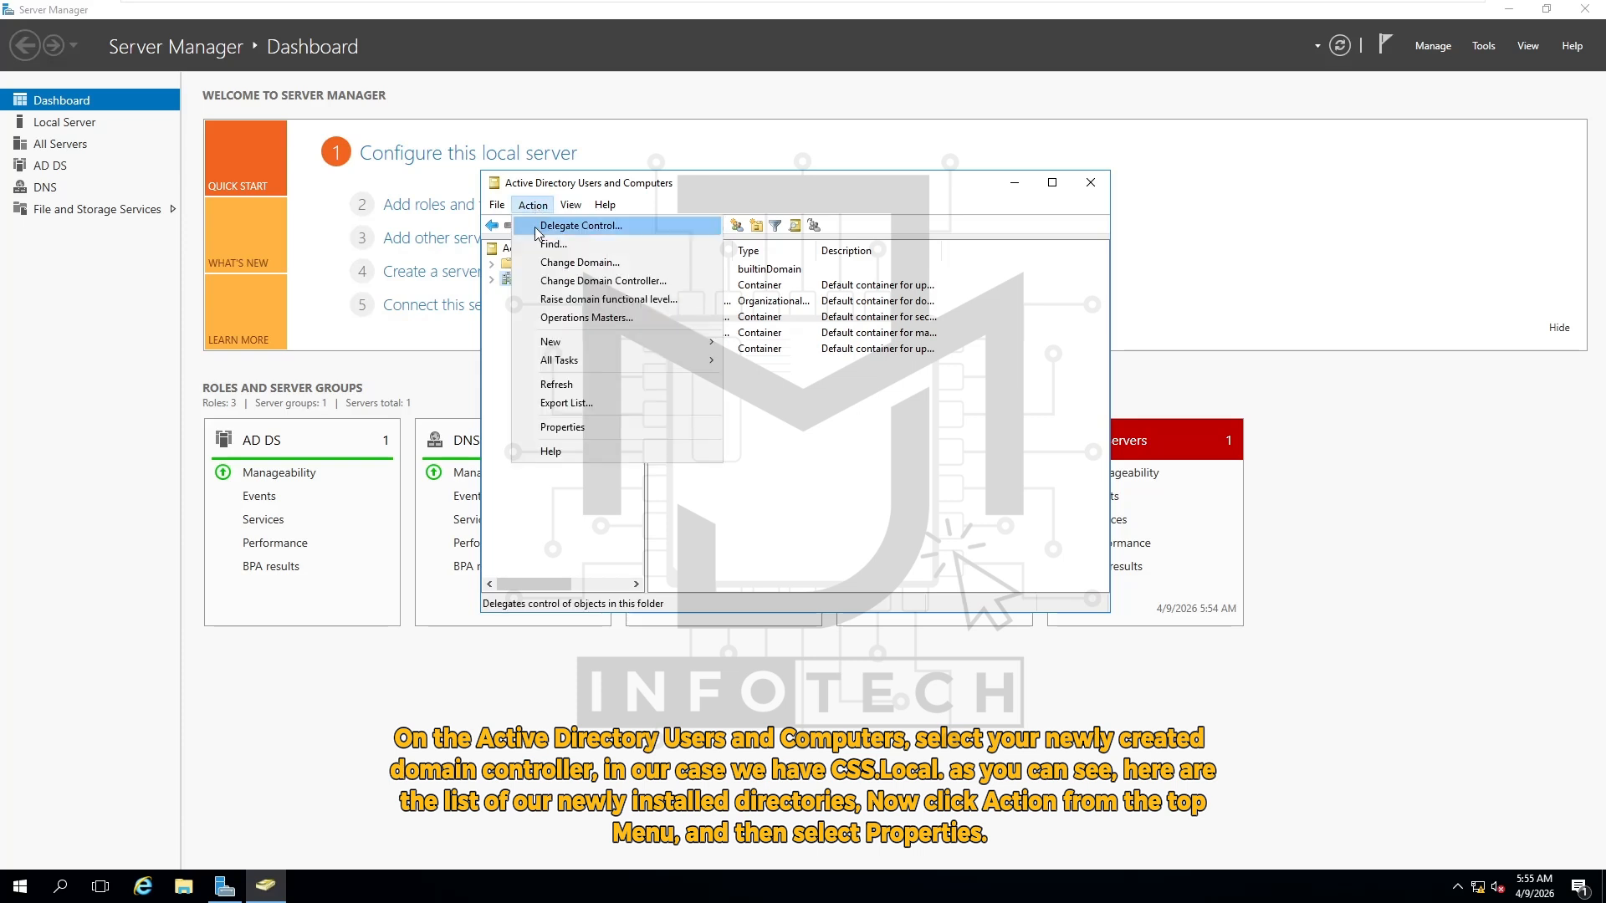
left_click(630, 428)
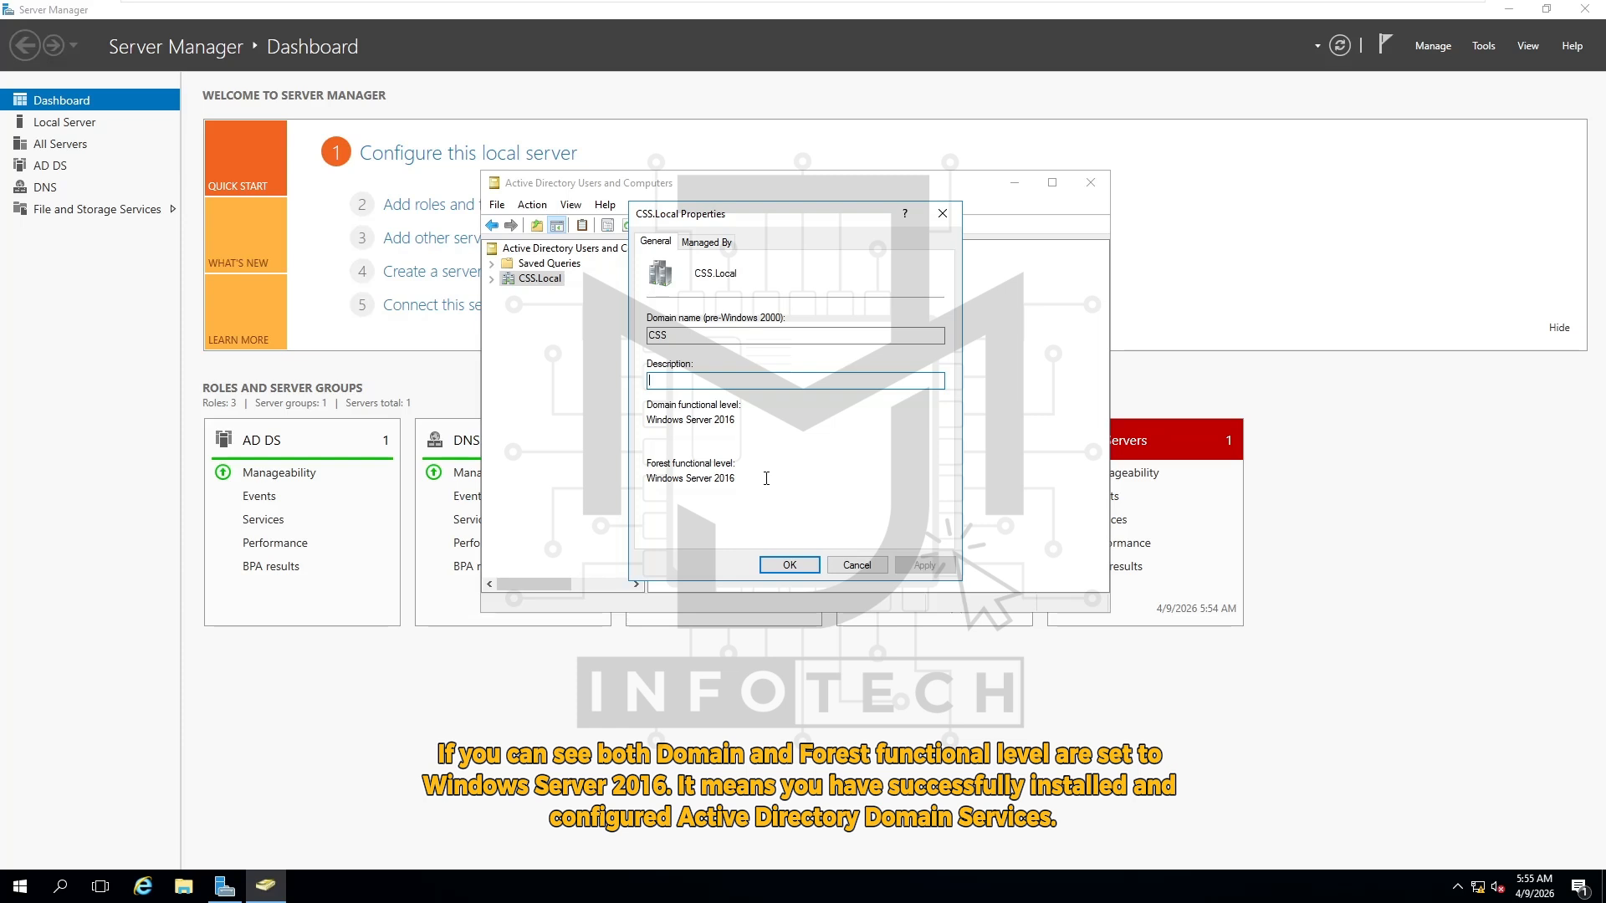
left_click(804, 572)
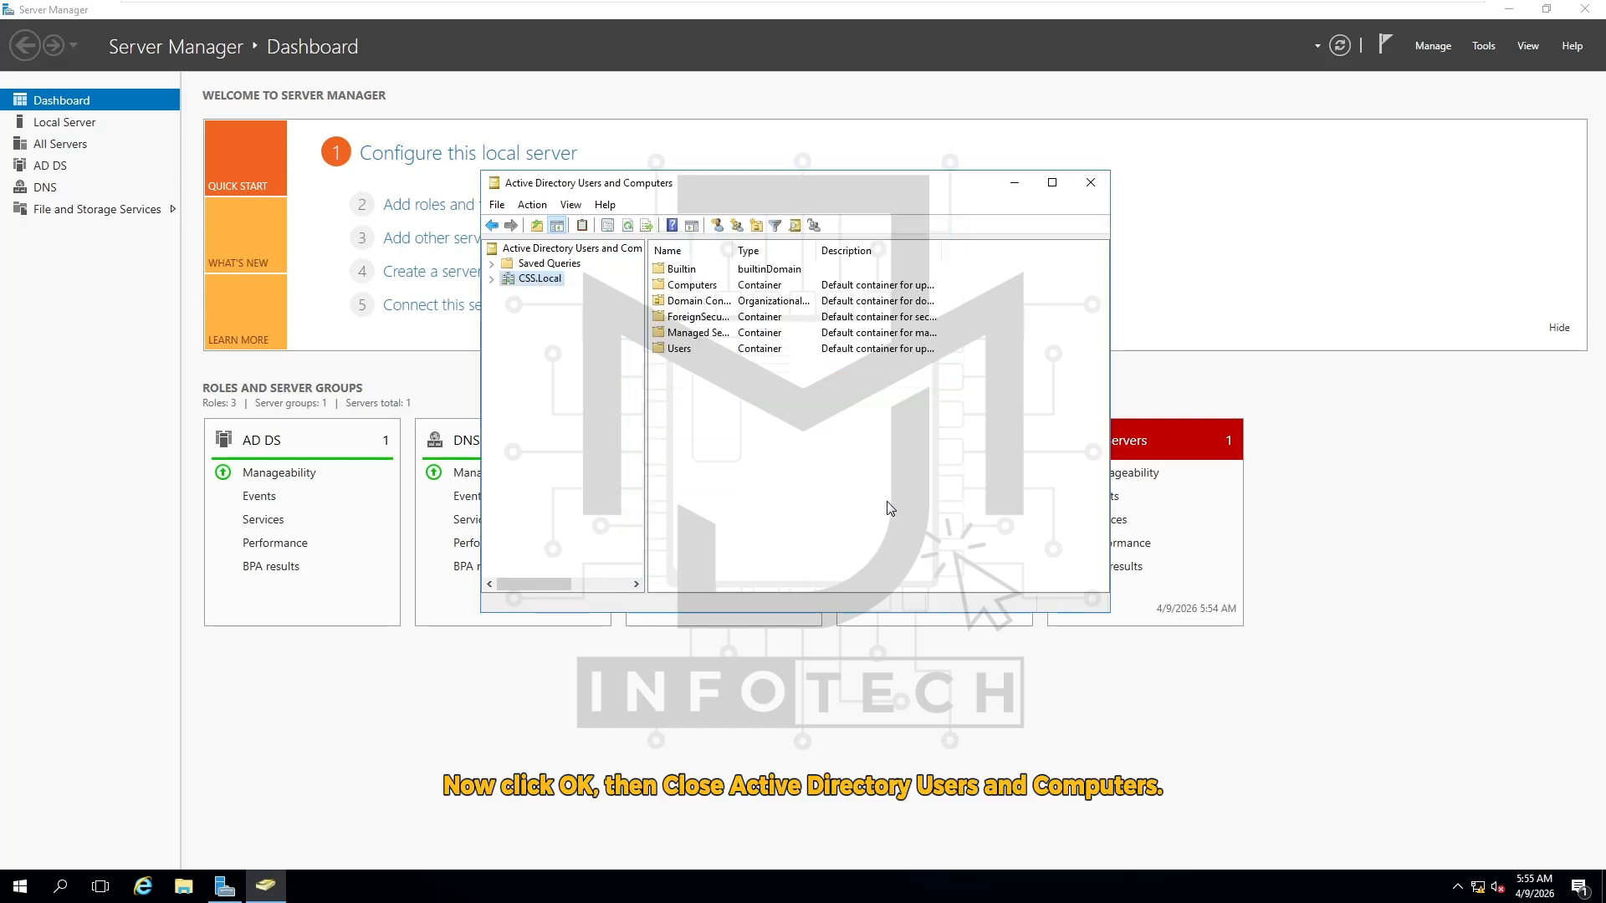
left_click(1091, 188)
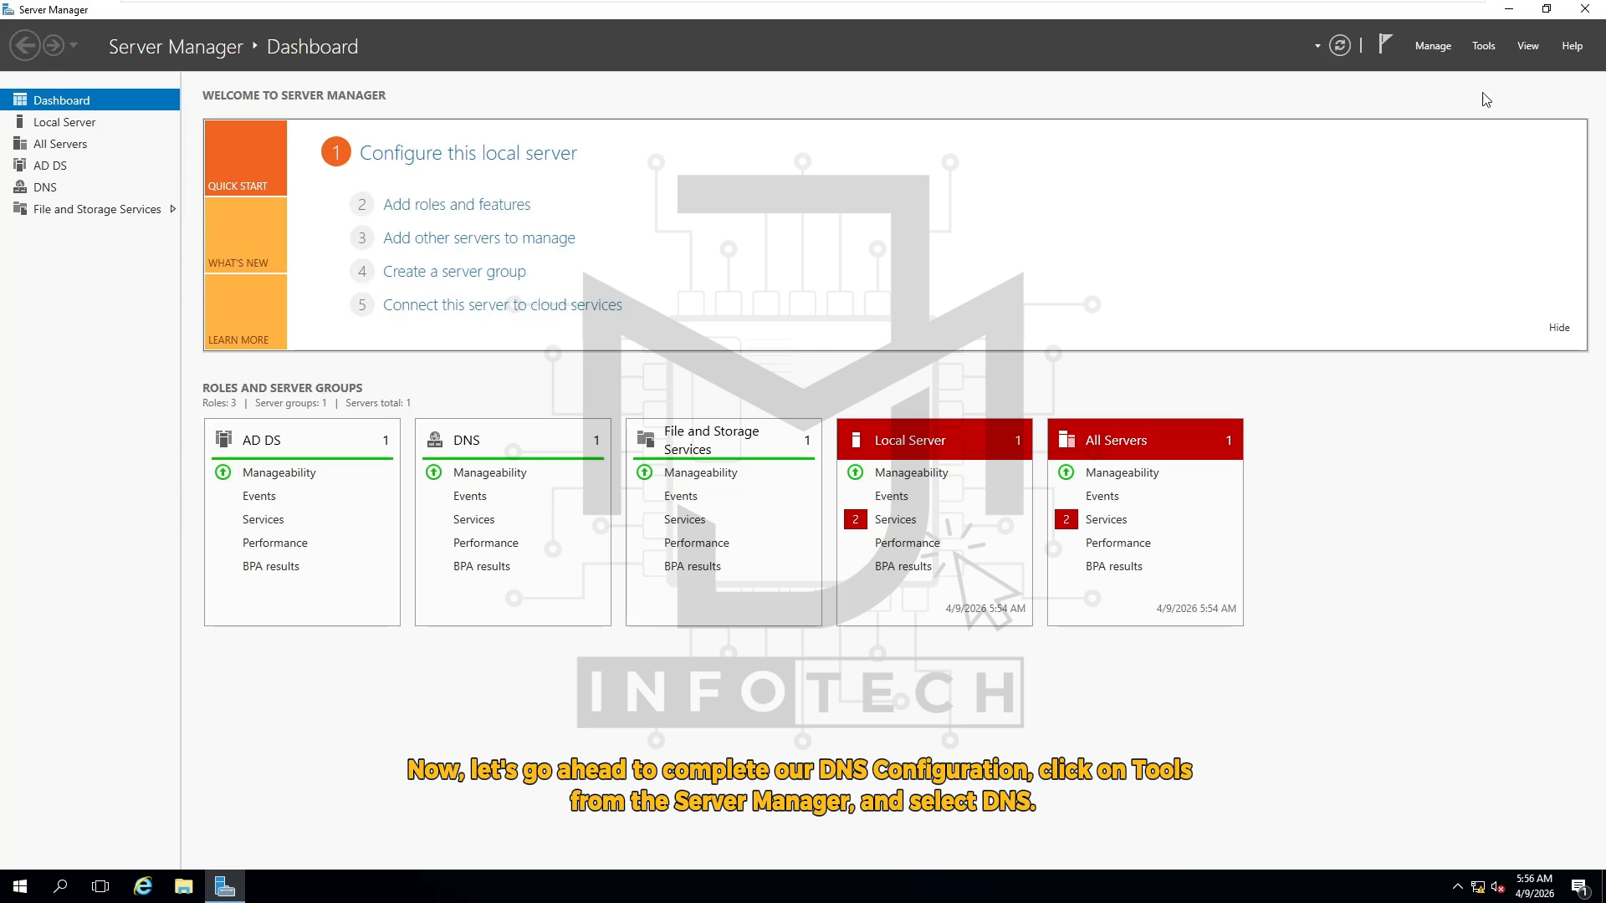
Launch DNS Manager from Tools and expand DCSERVER down to its empty Reverse Lookup Zones folder
left_click(1485, 47)
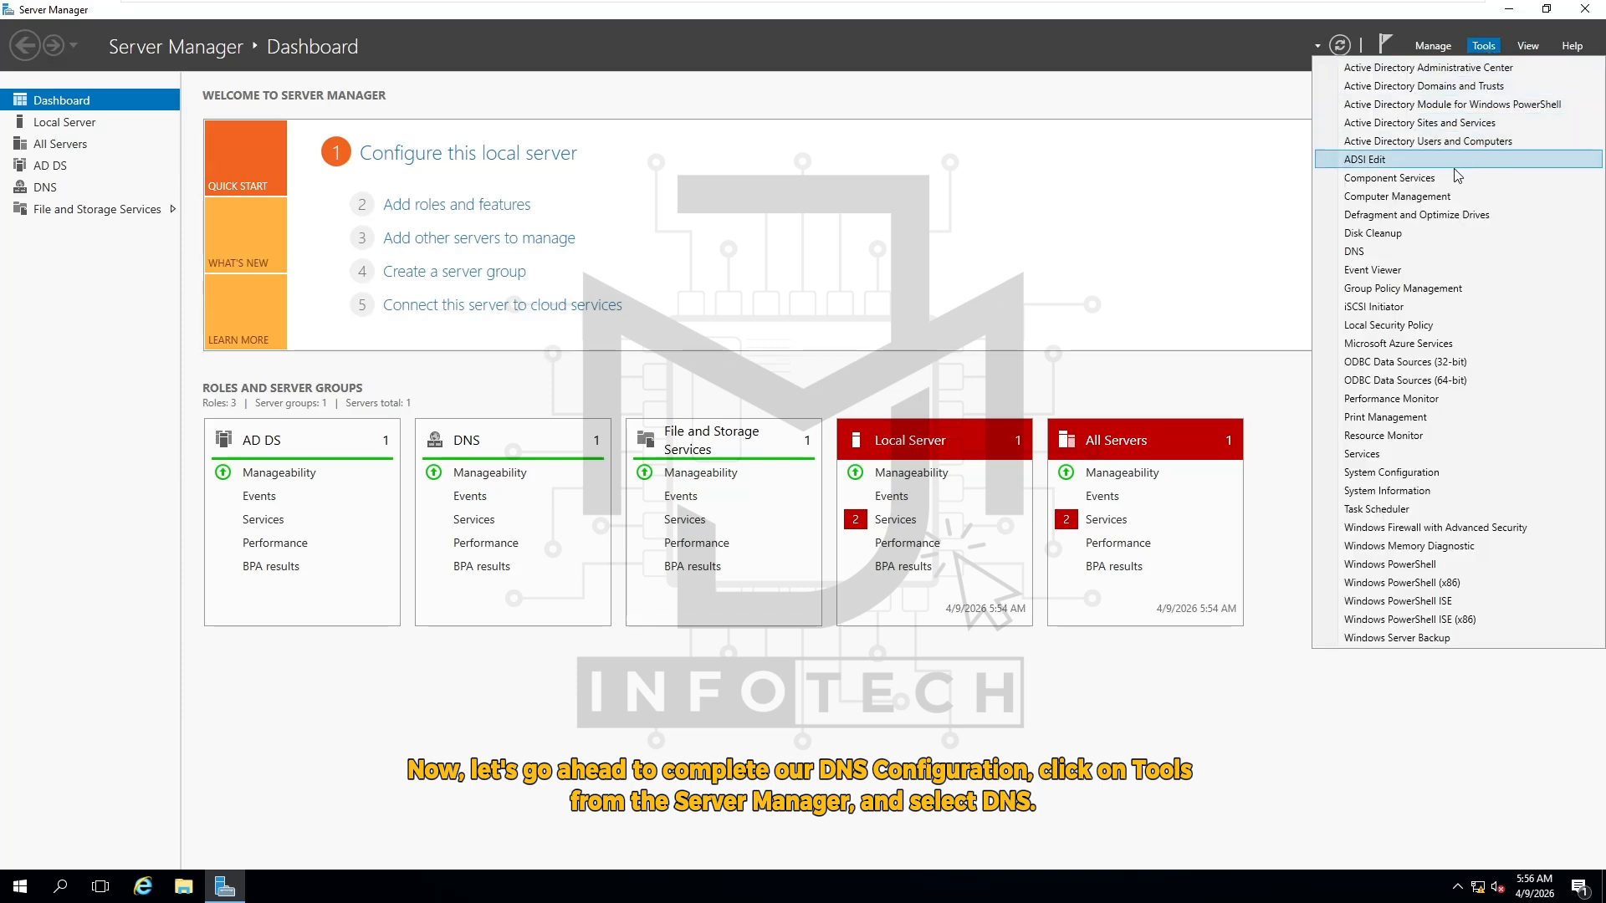
left_click(1395, 255)
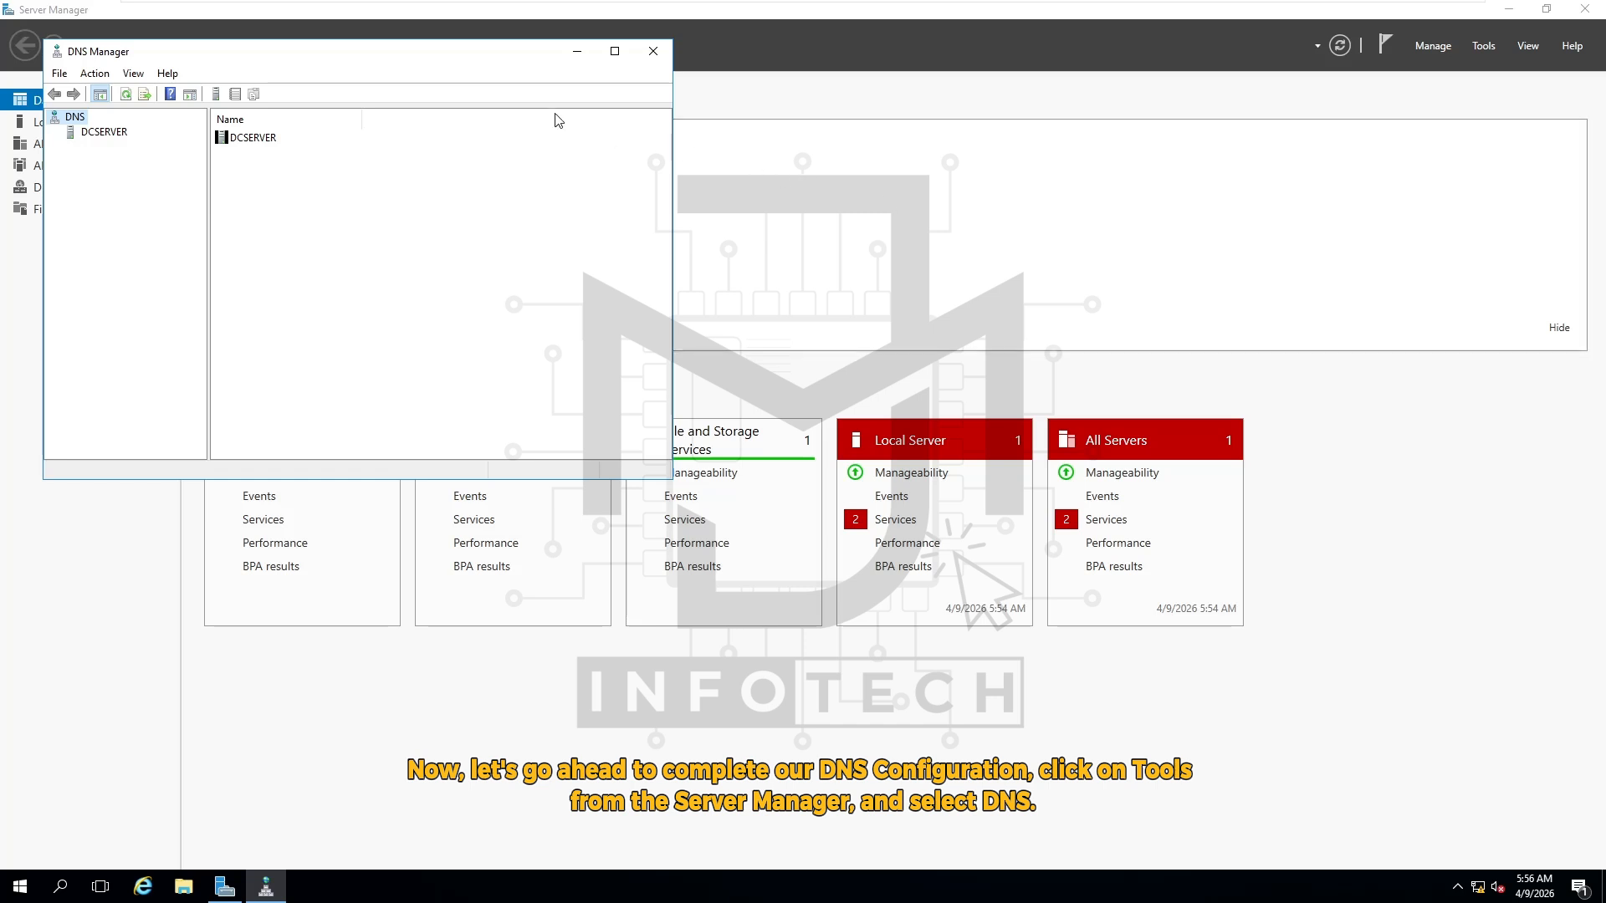
left_click_drag(334, 53, 791, 196)
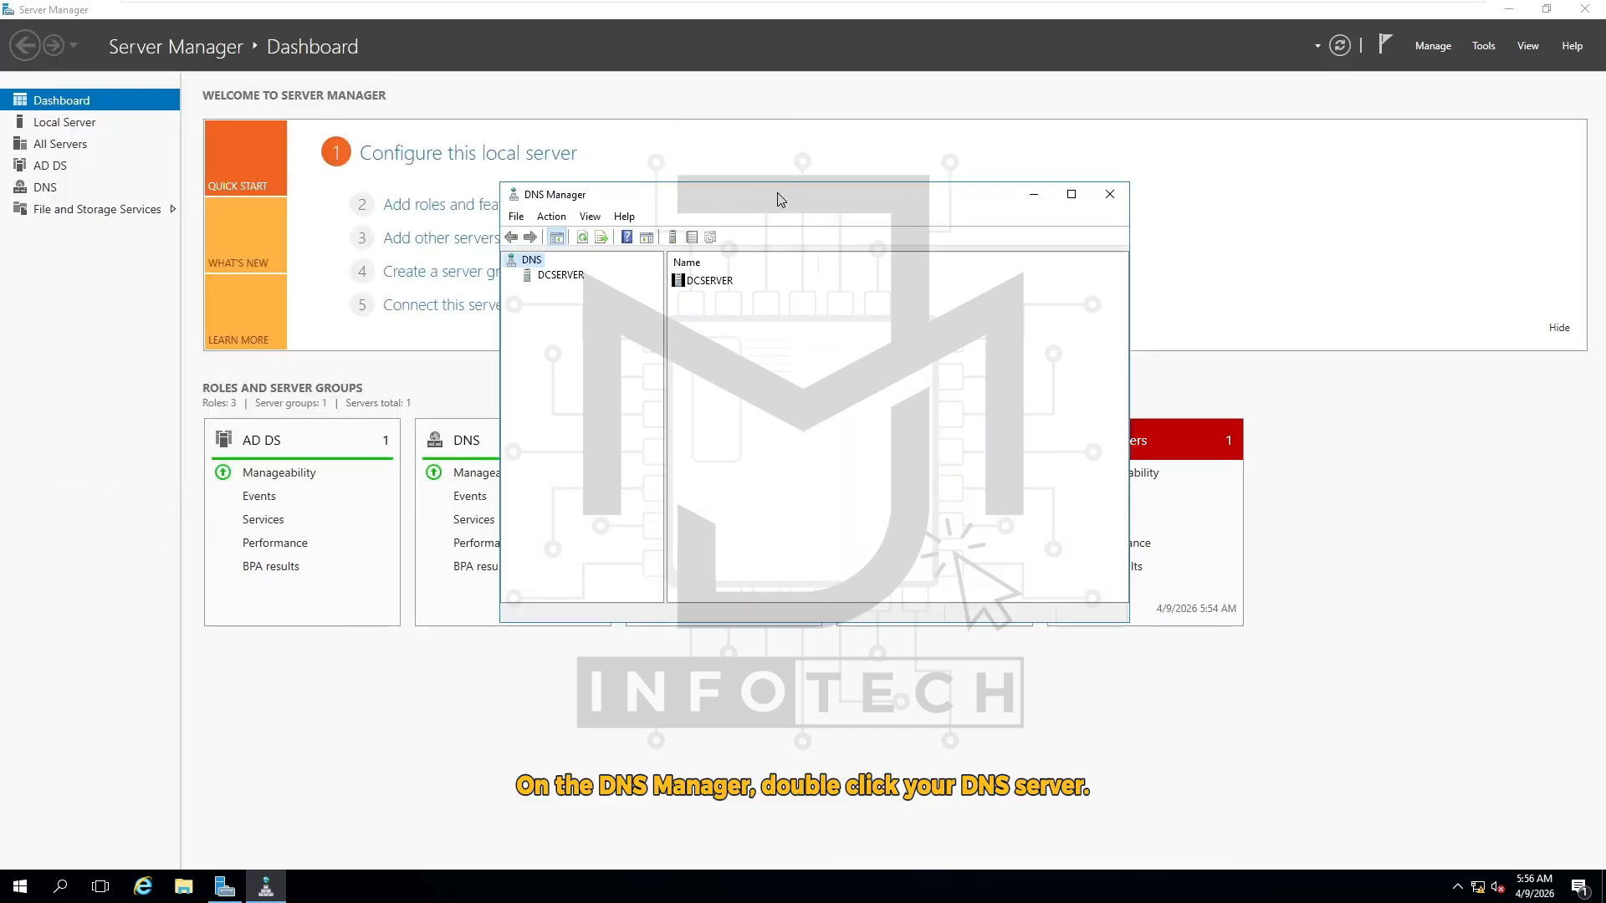
double_click(564, 281)
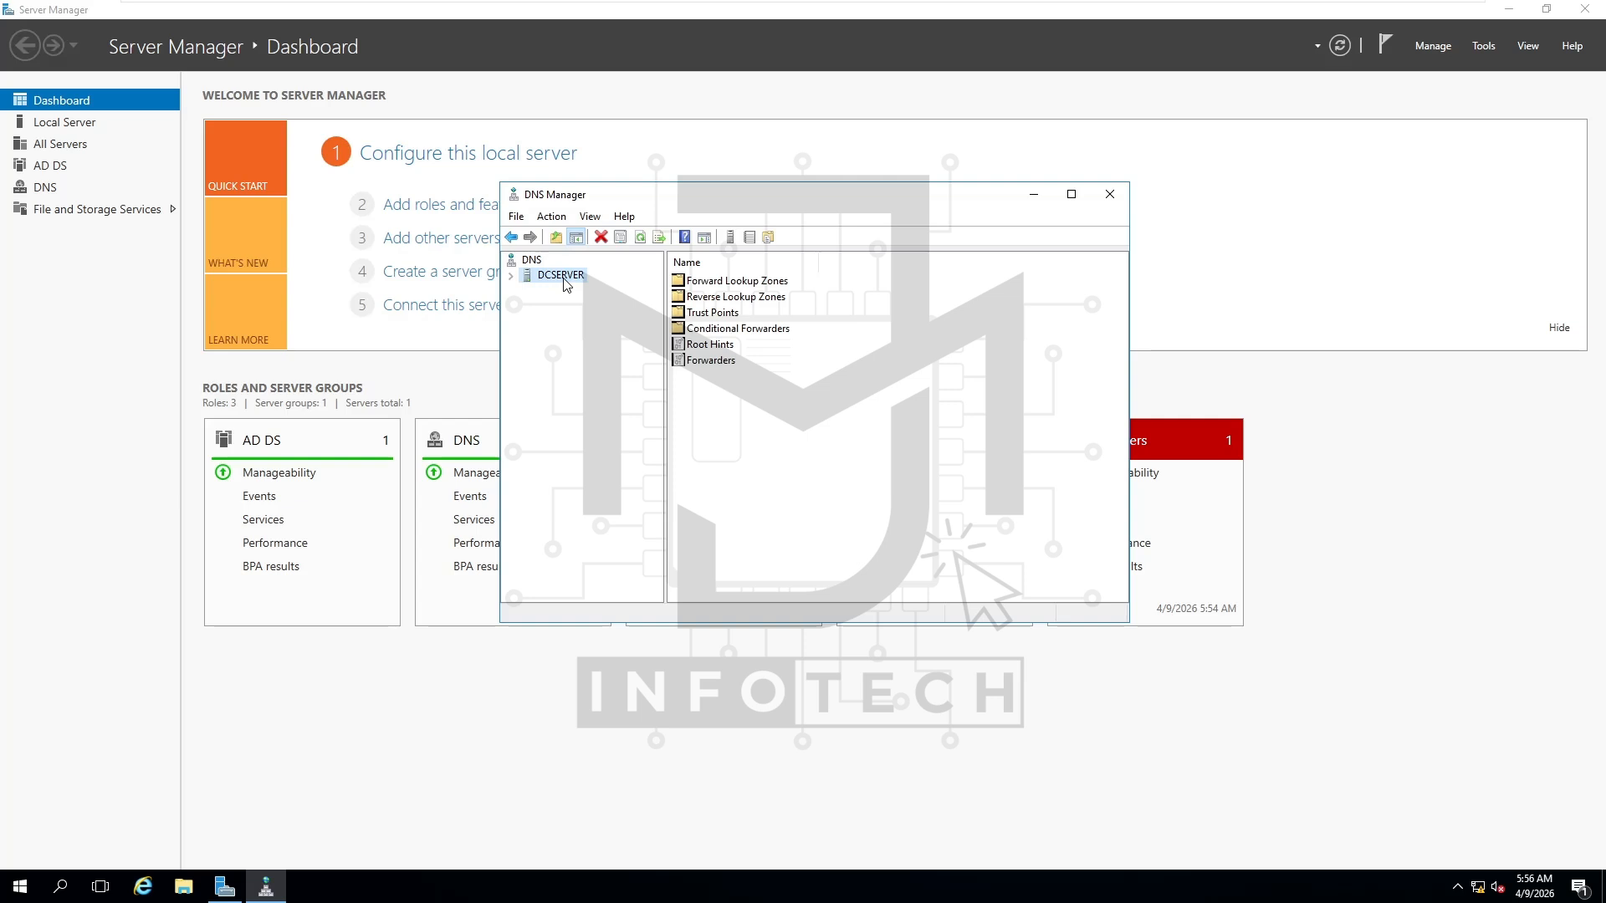
double_click(740, 299)
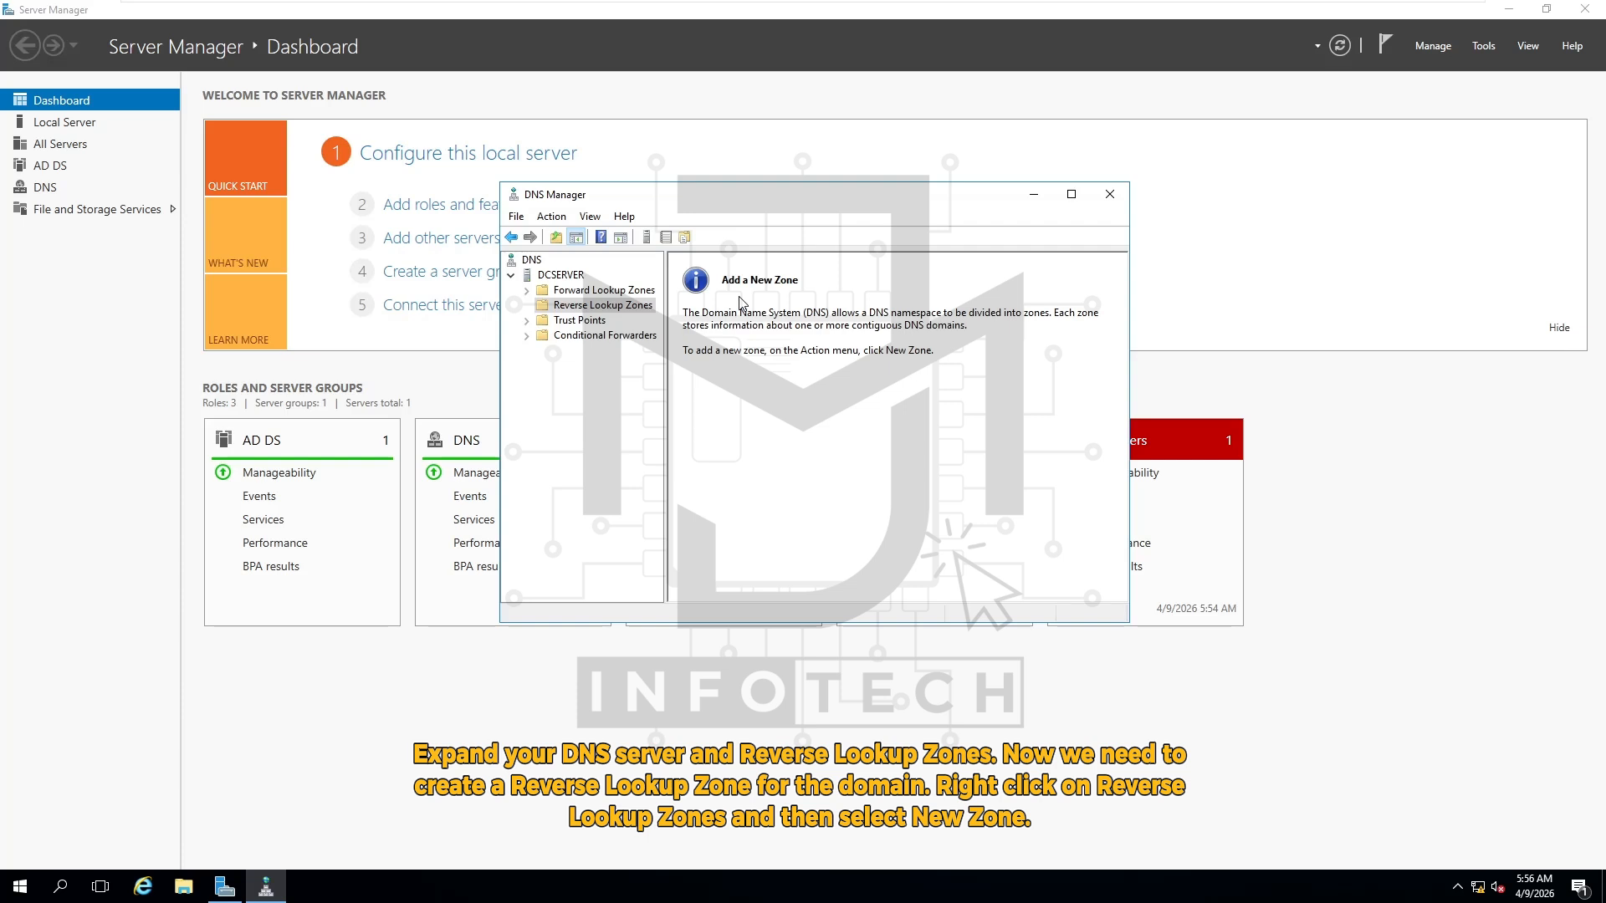
right_click(636, 315)
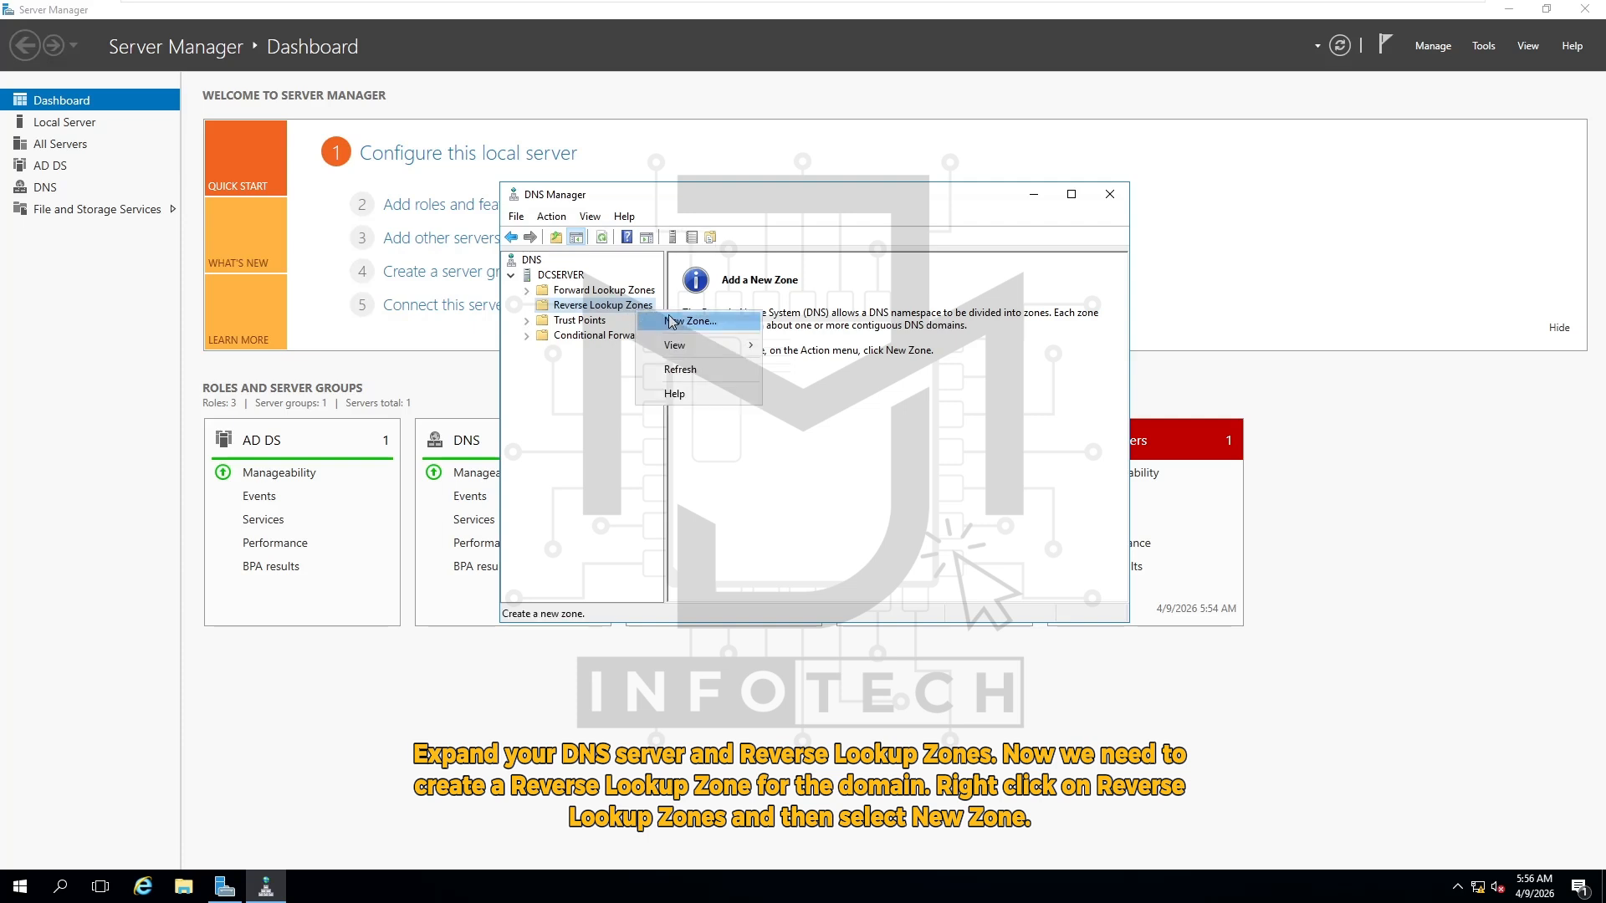
Start a new primary, AD-stored IPv4 reverse zone replicated to all CSS.Local domain DNS servers
left_click(733, 326)
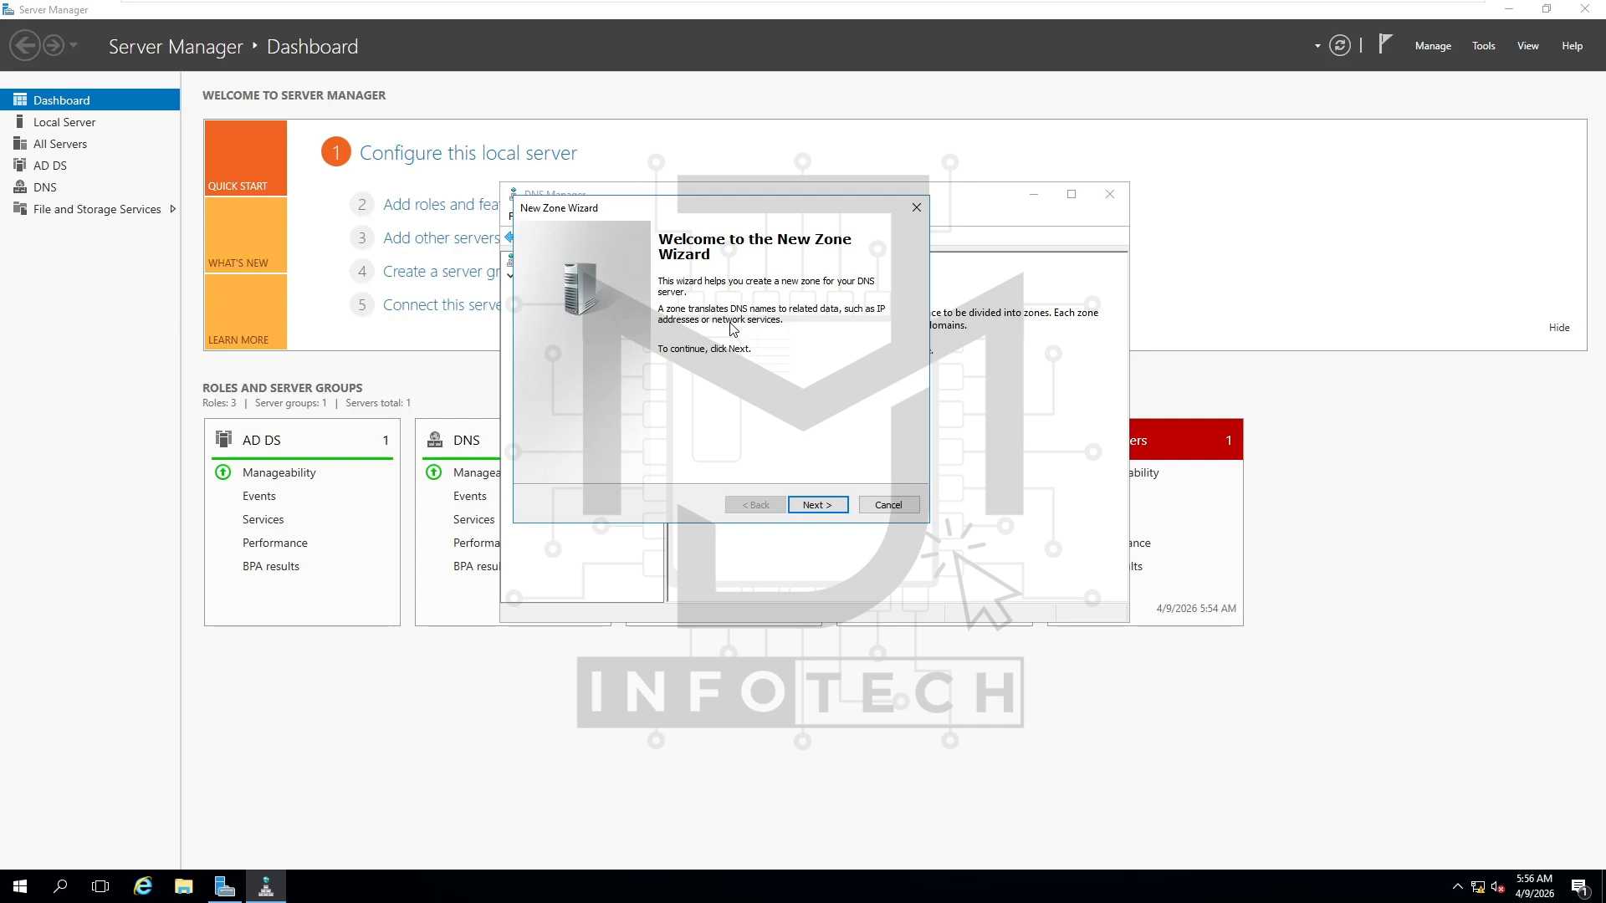
left_click(836, 512)
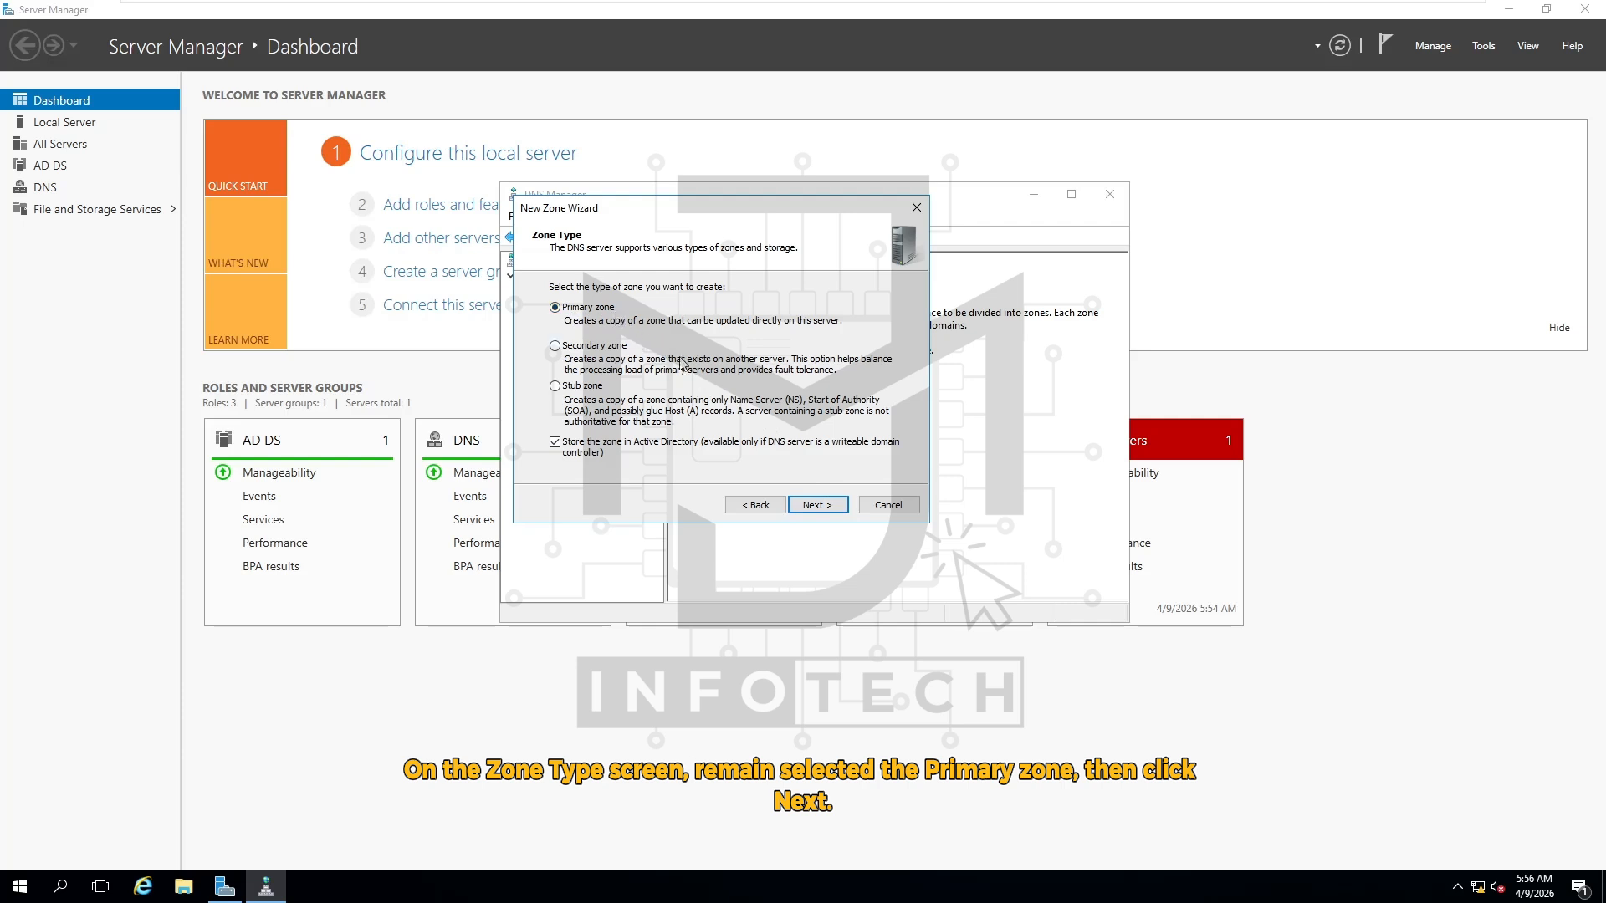
left_click(827, 510)
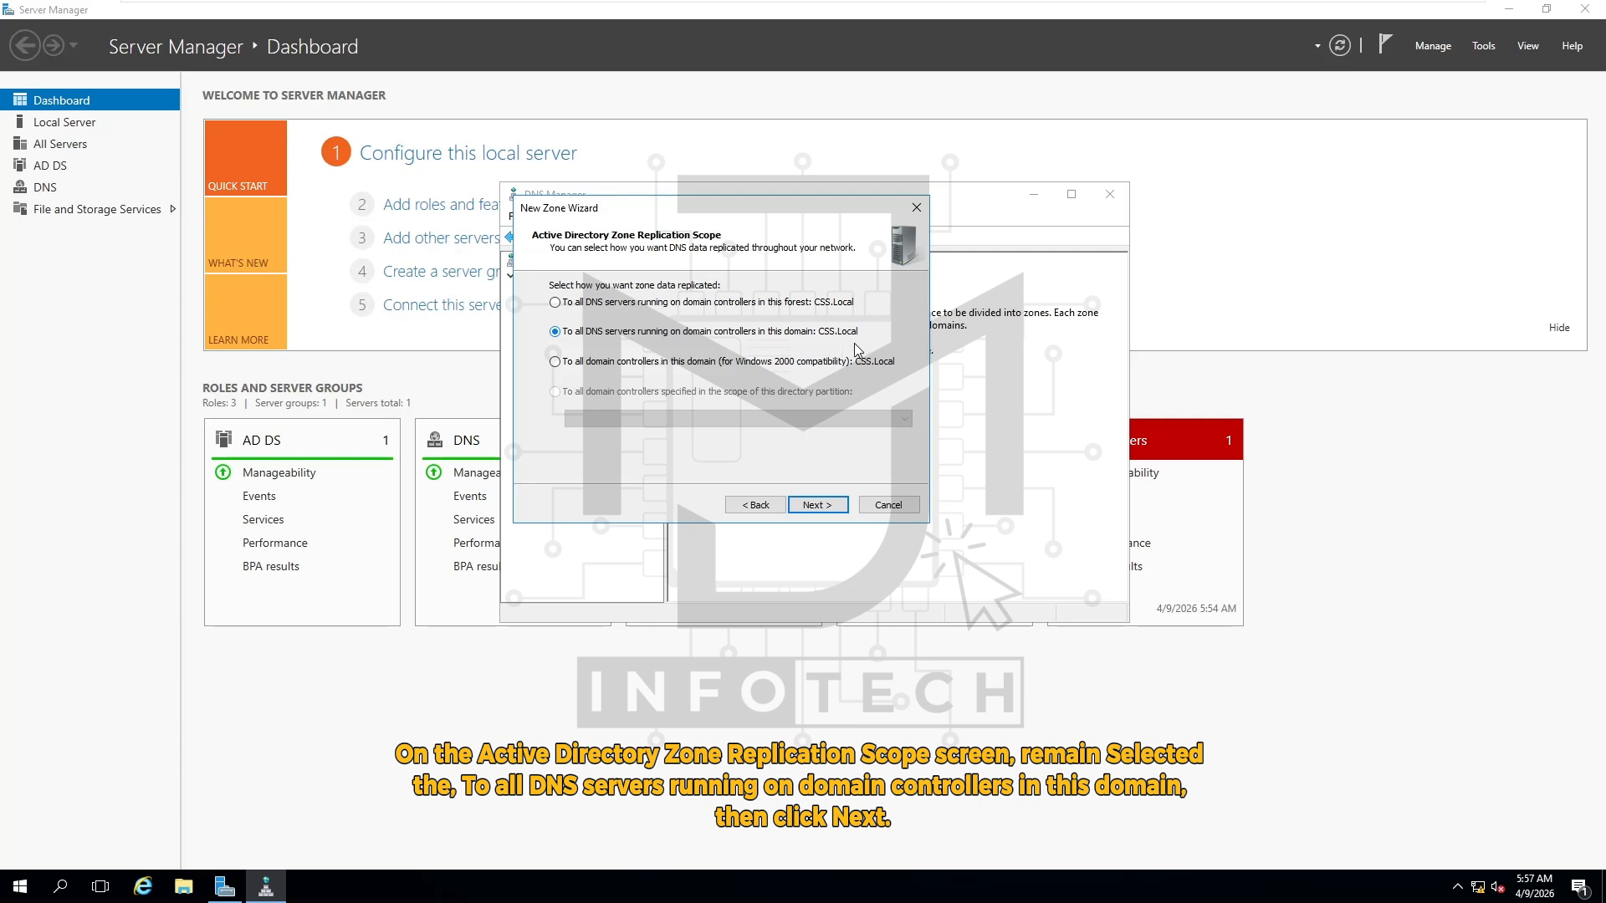
left_click(833, 508)
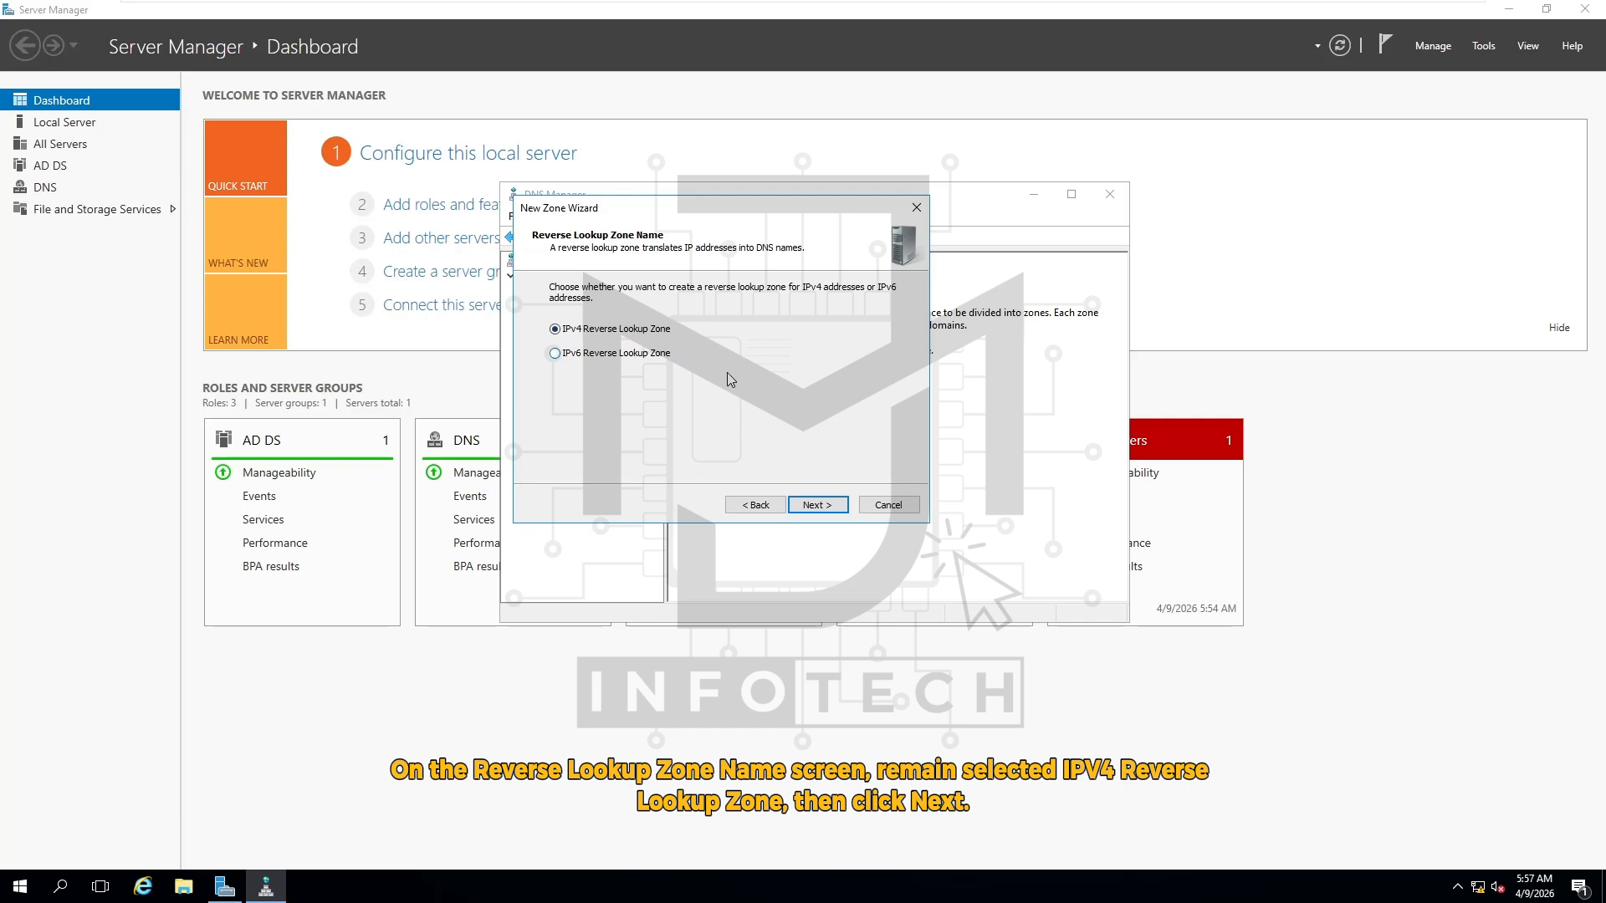
left_click(835, 507)
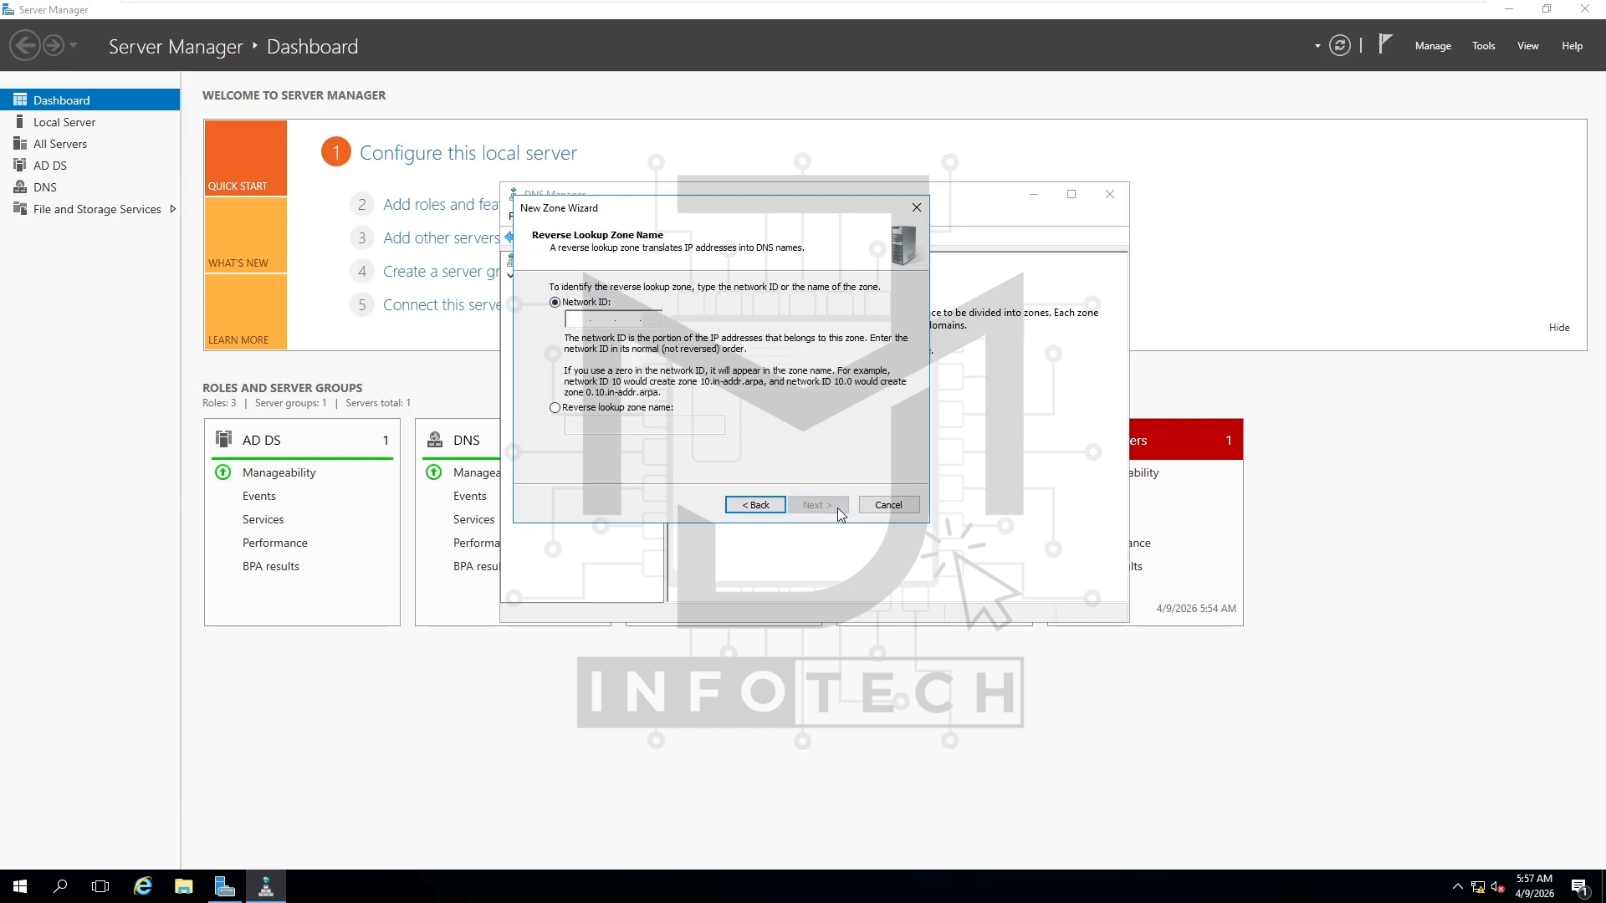
Create reverse zone 12.11.10.in-addr.arpa for network ID 10.11.12, allowing only secure dynamic updates
left_click(576, 322)
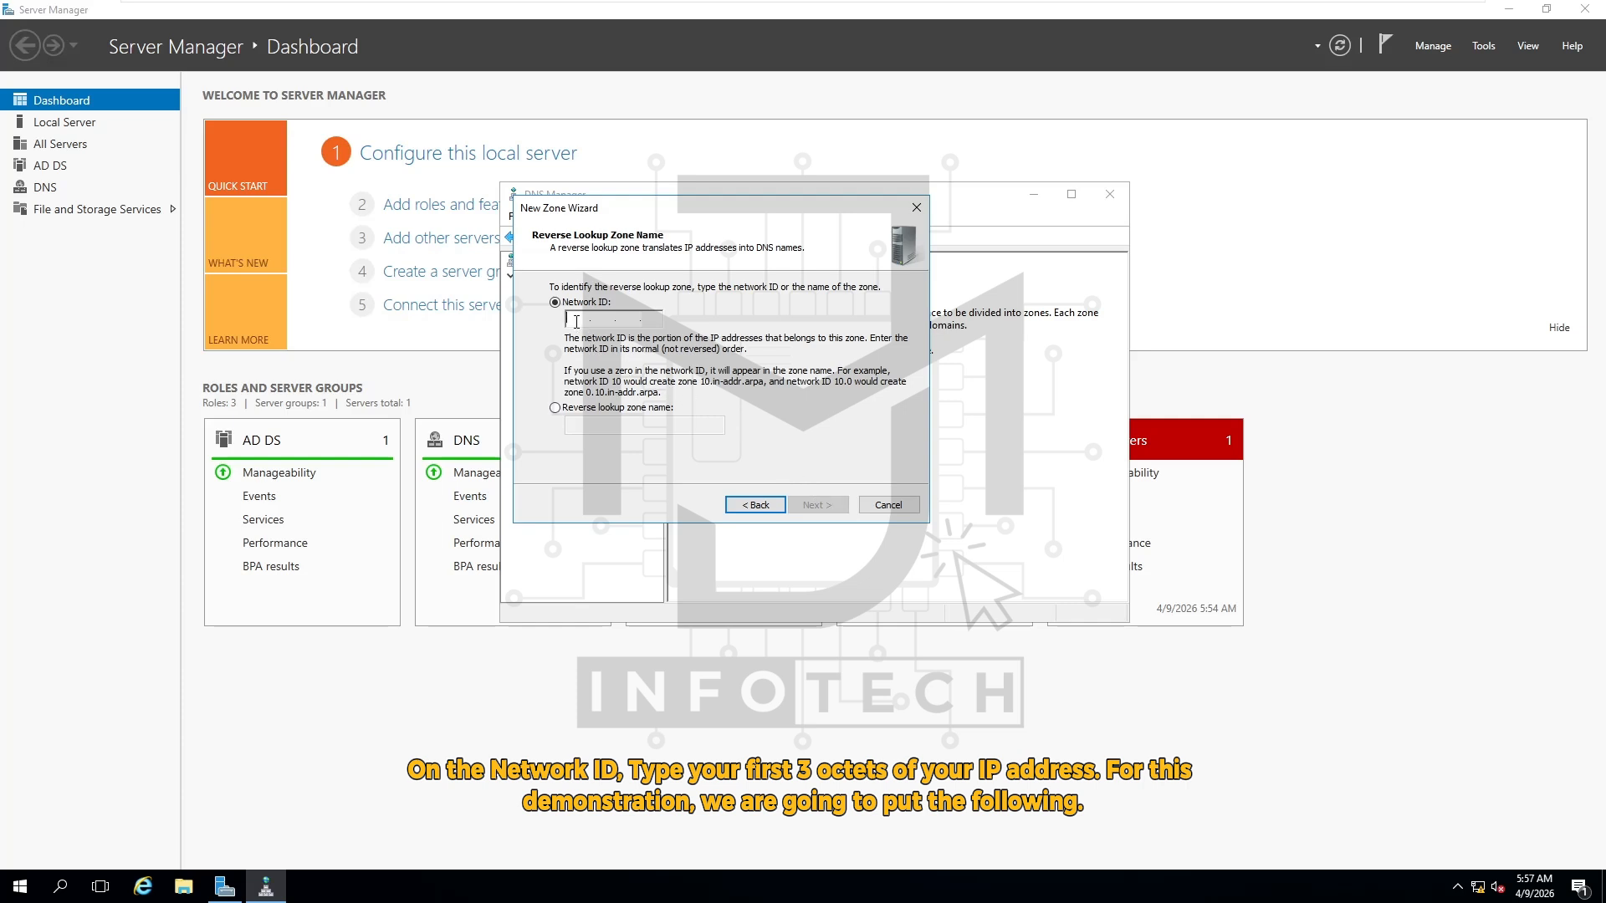
type("10 .")
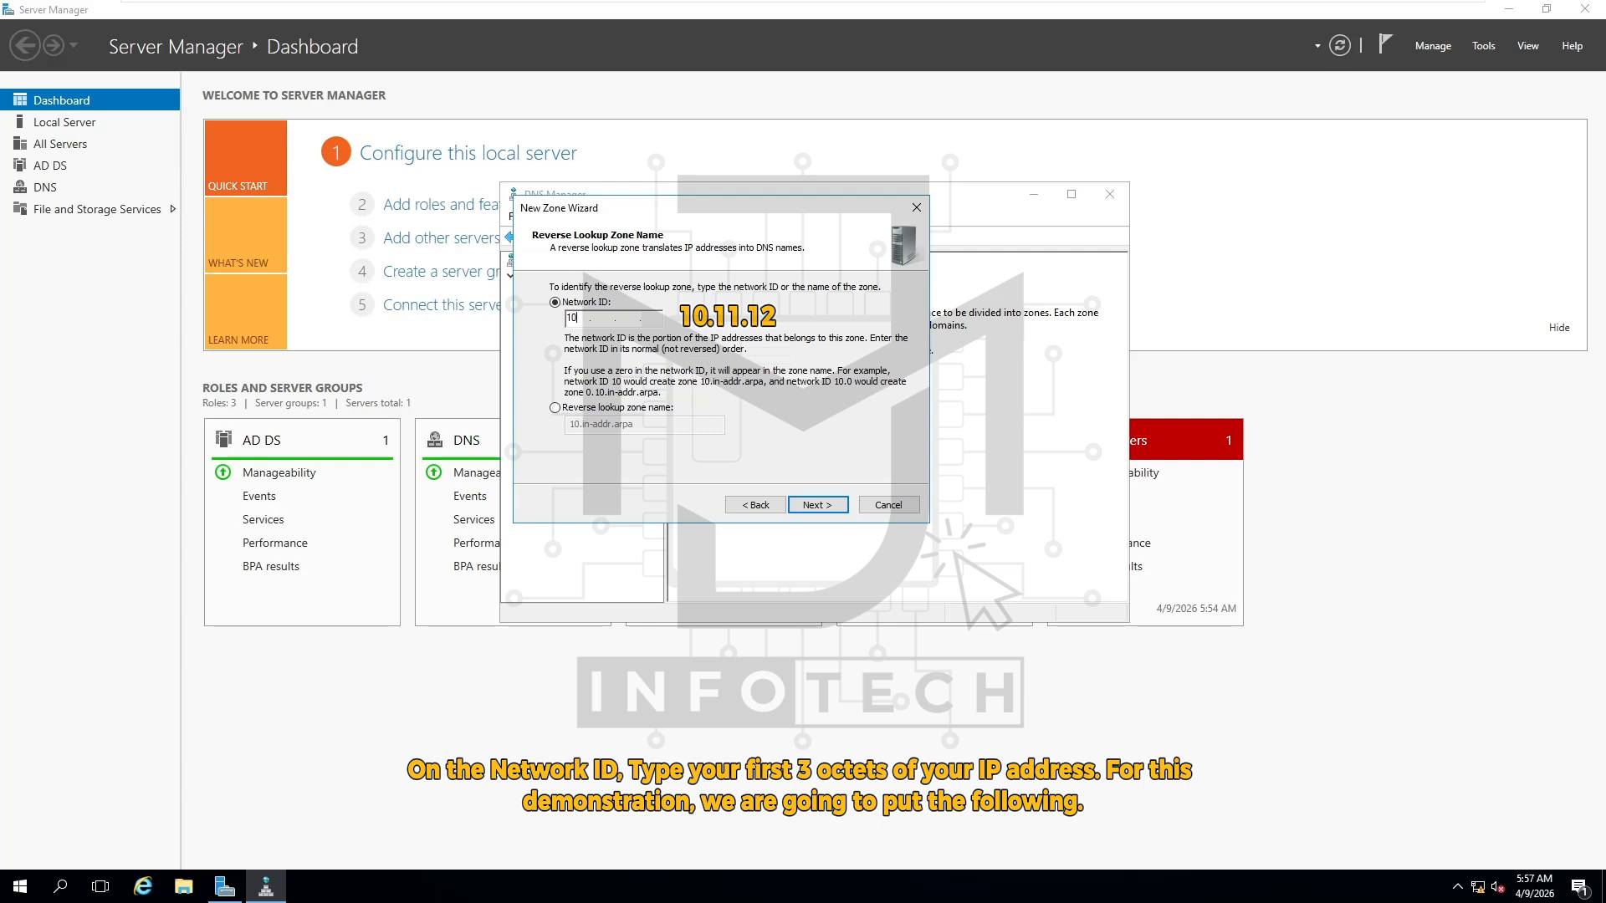
type("11 .12")
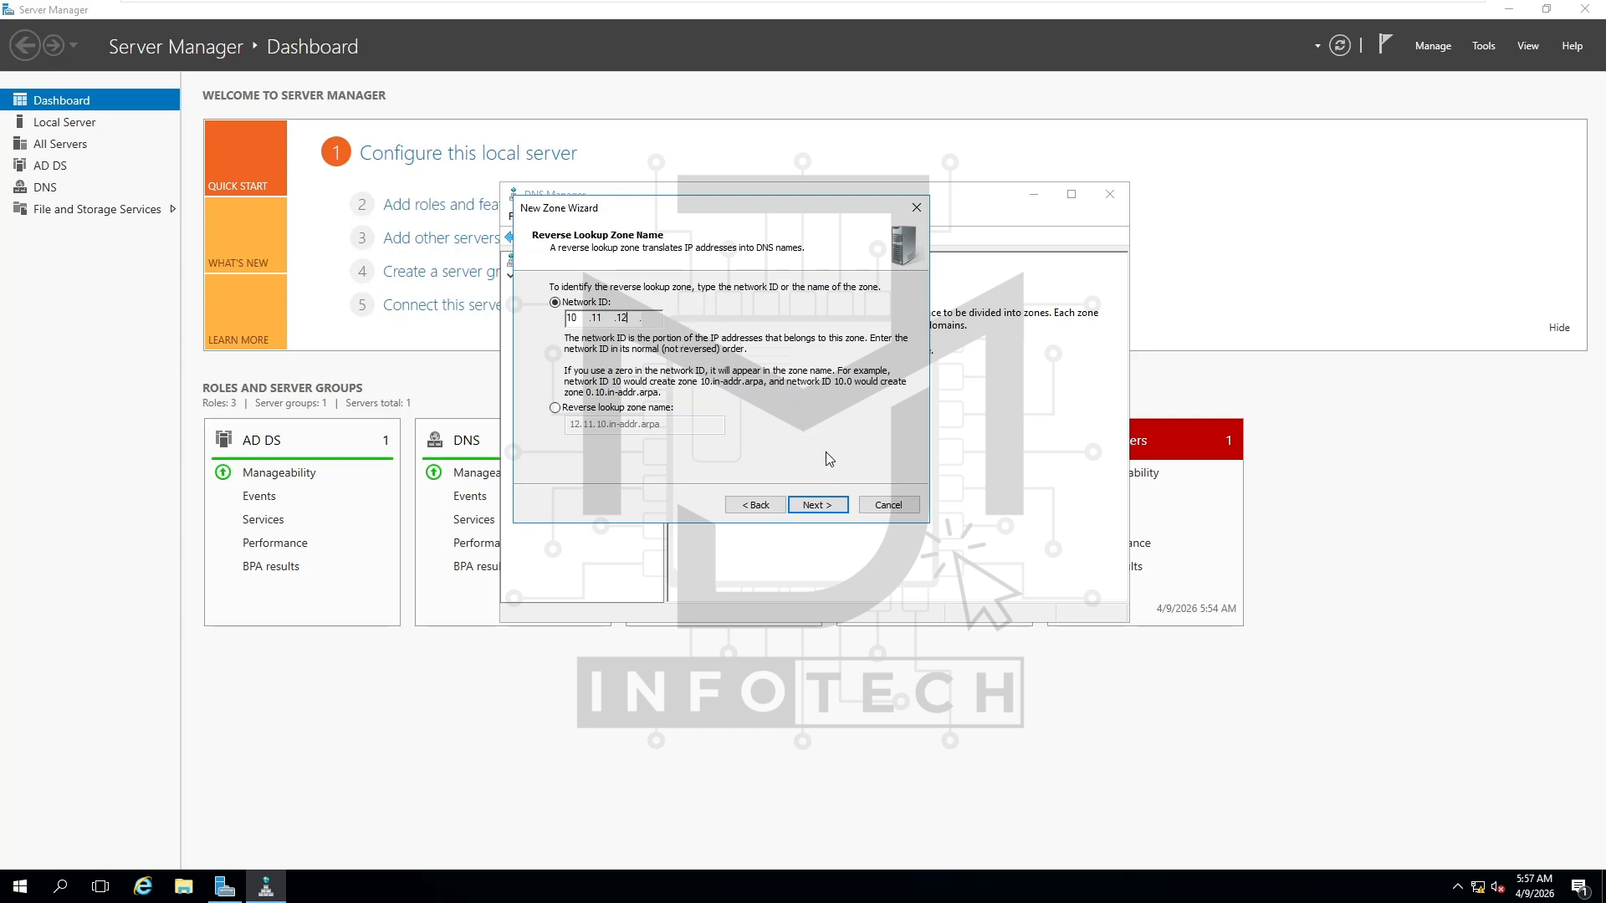
left_click(833, 506)
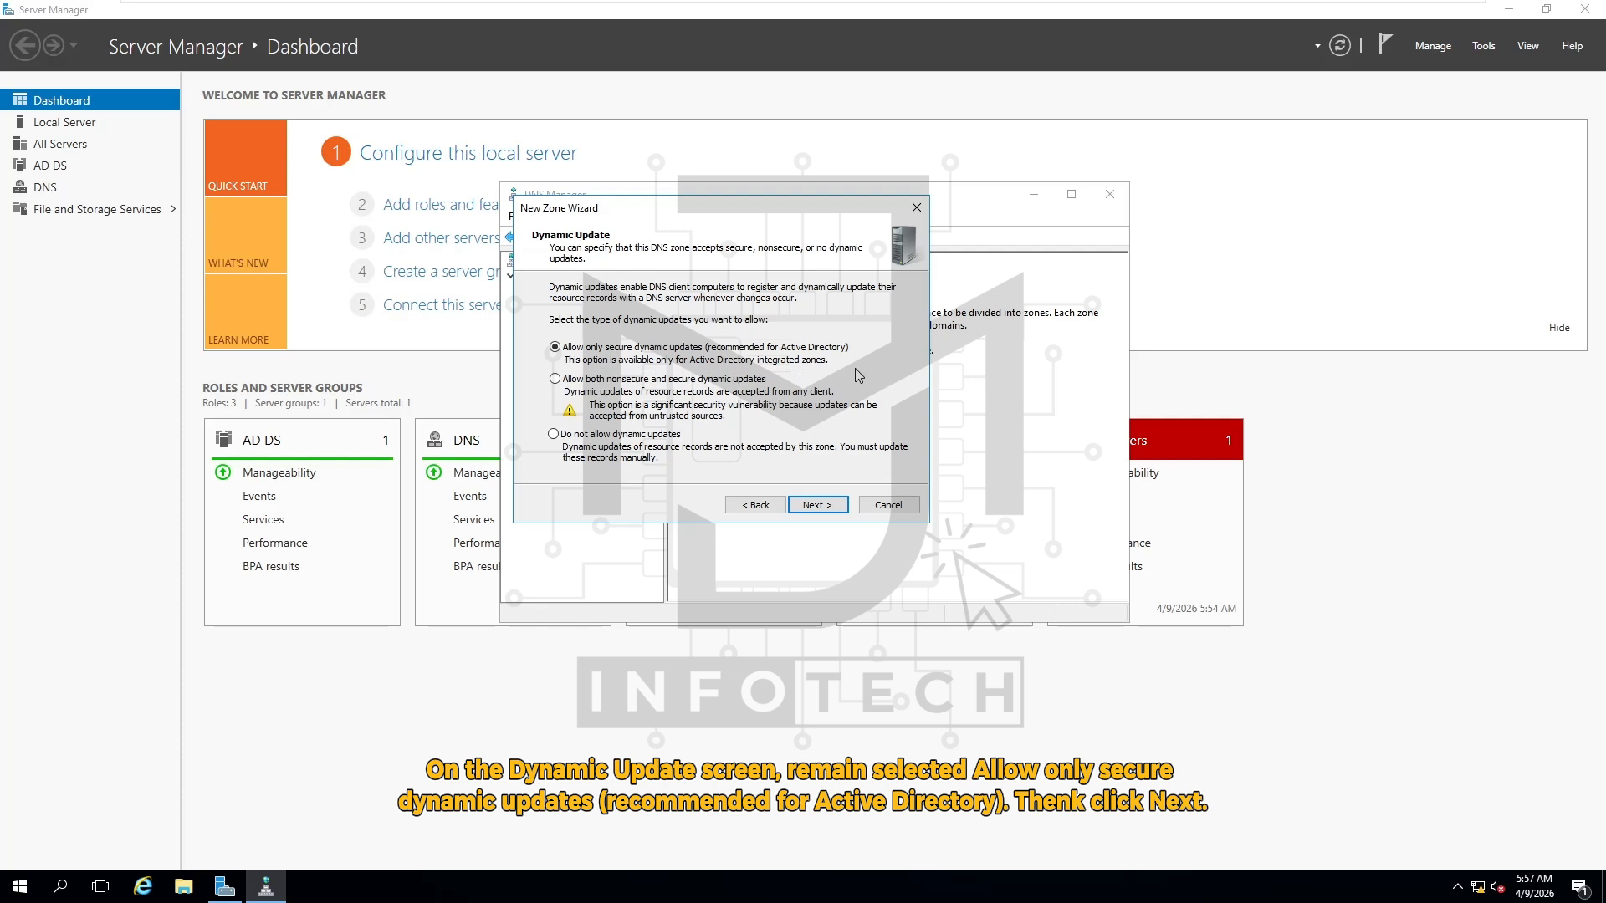
left_click(831, 509)
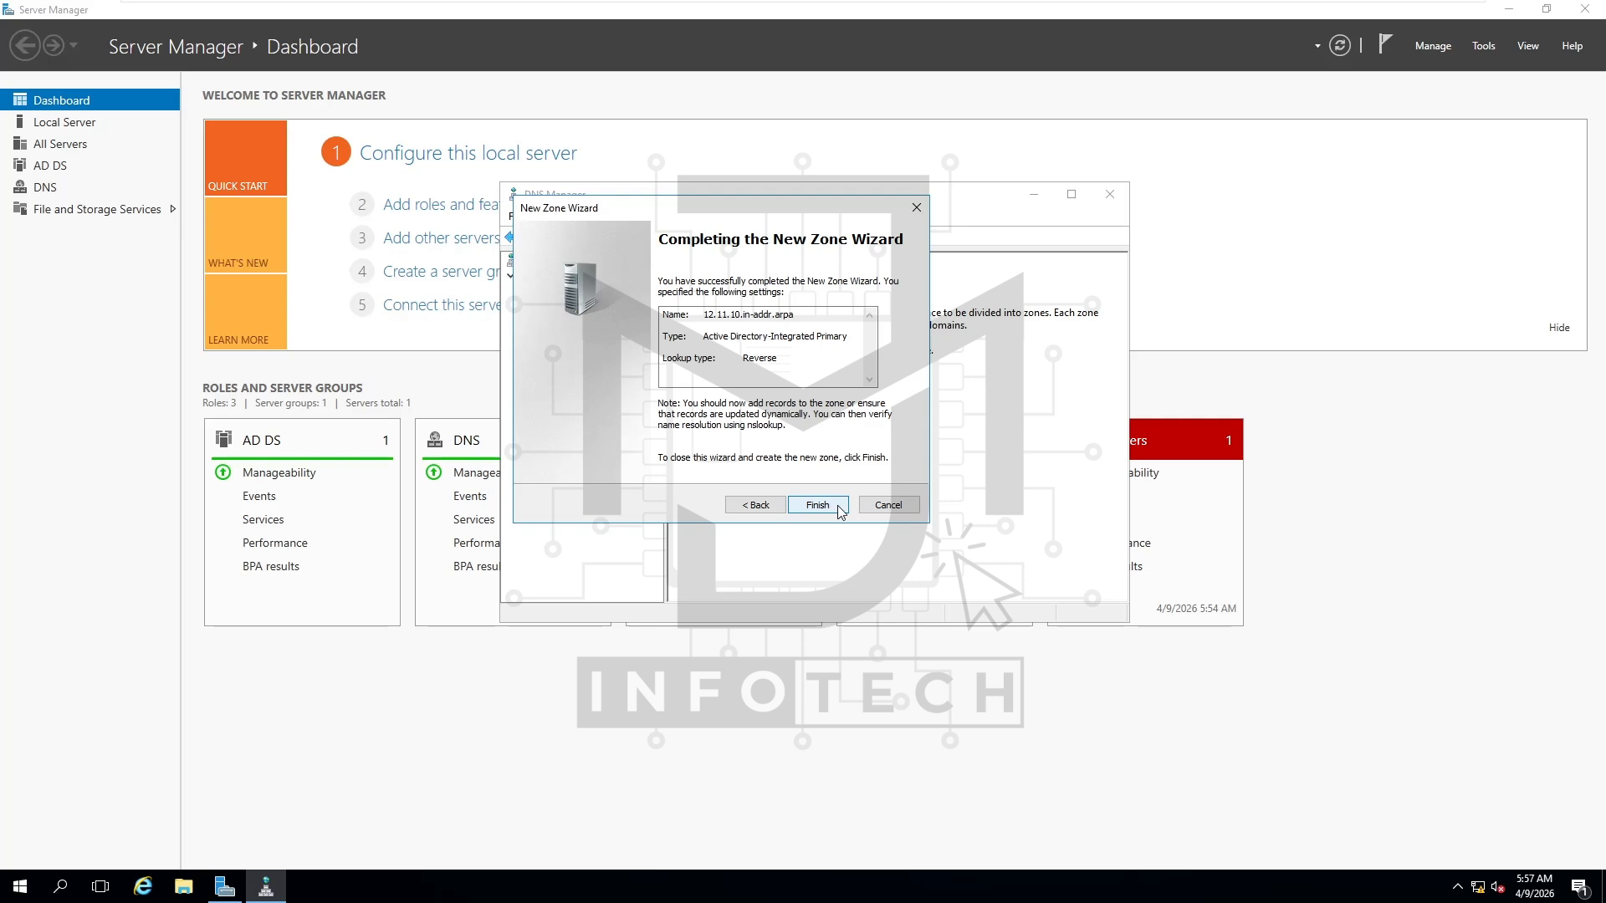
left_click(834, 508)
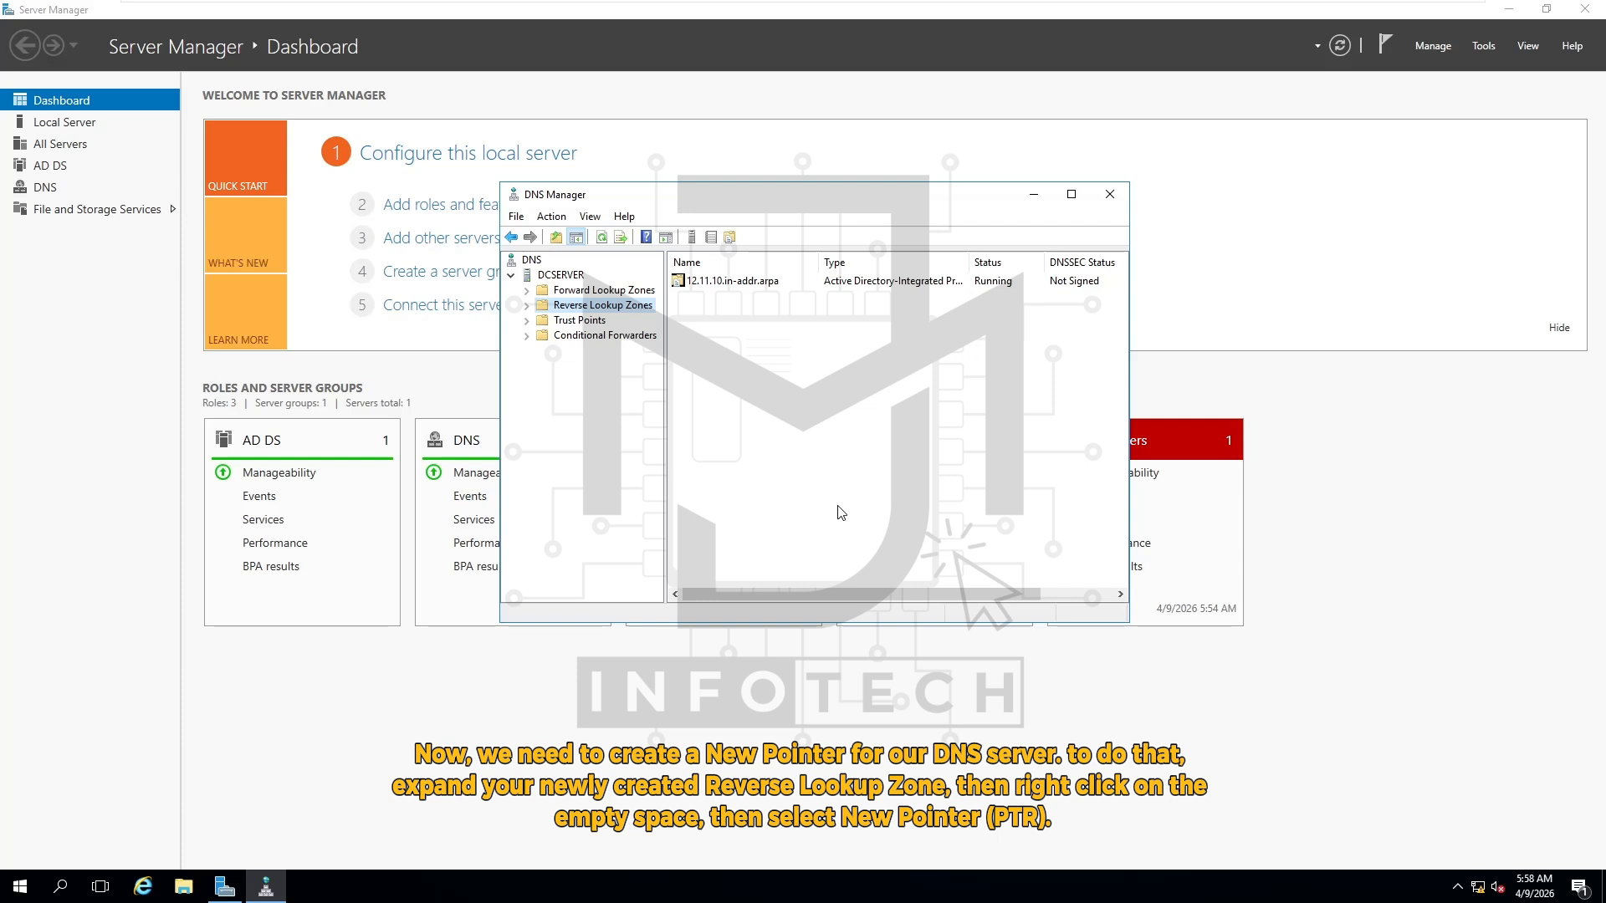
Select the 12.11.10.in-addr.arpa zone and begin a new Pointer (PTR) record in it
double_click(620, 308)
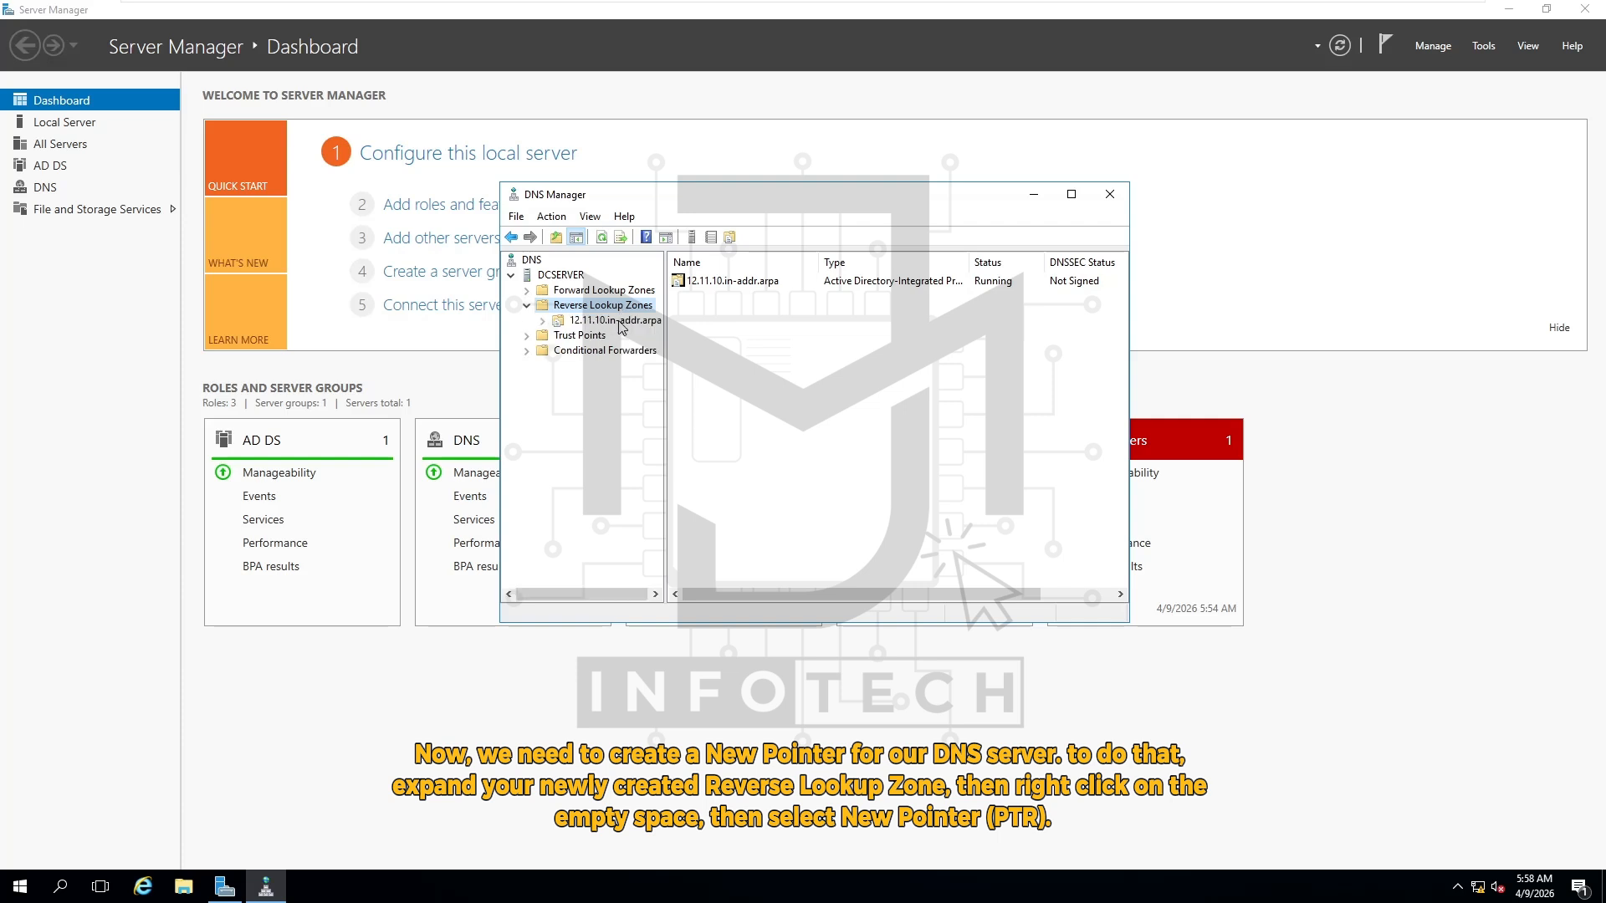
left_click(615, 321)
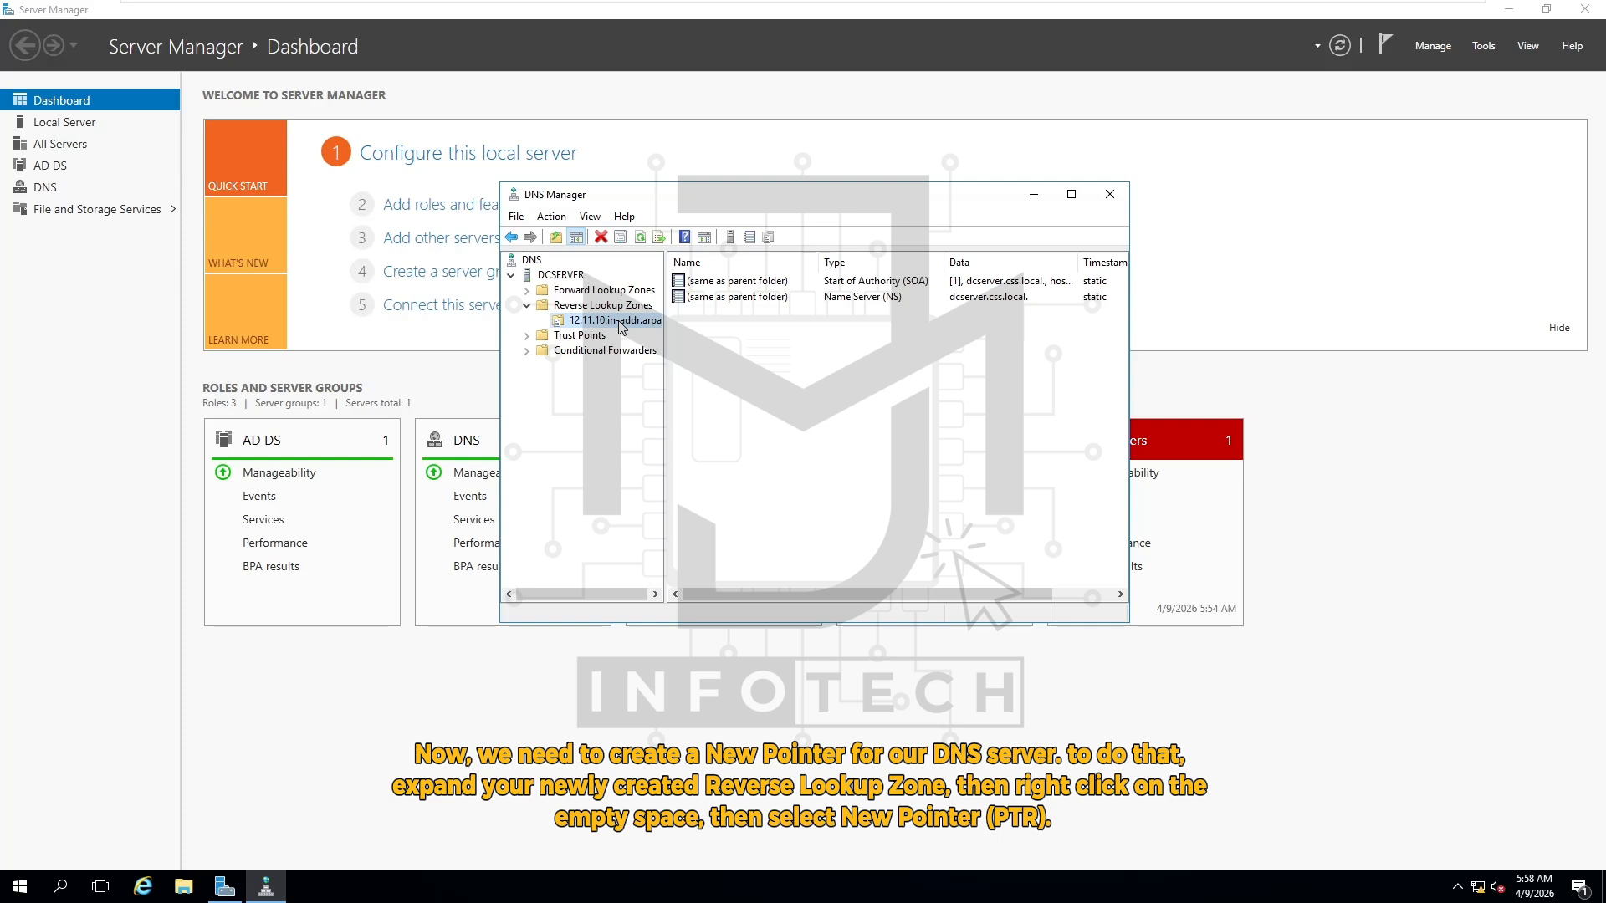
right_click(715, 330)
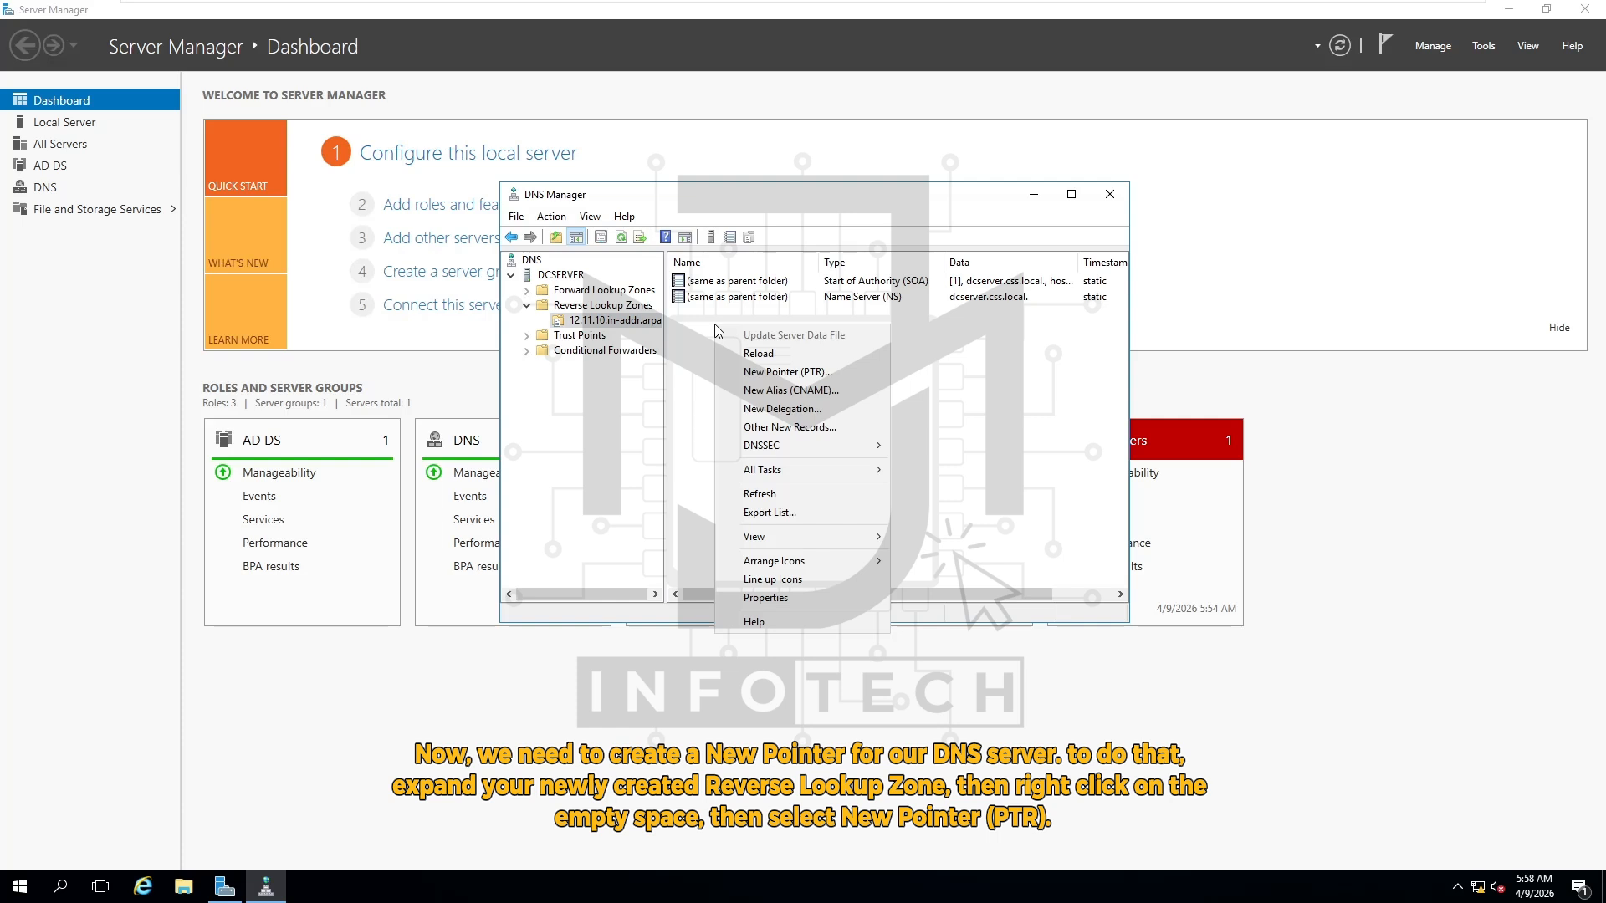
left_click(824, 379)
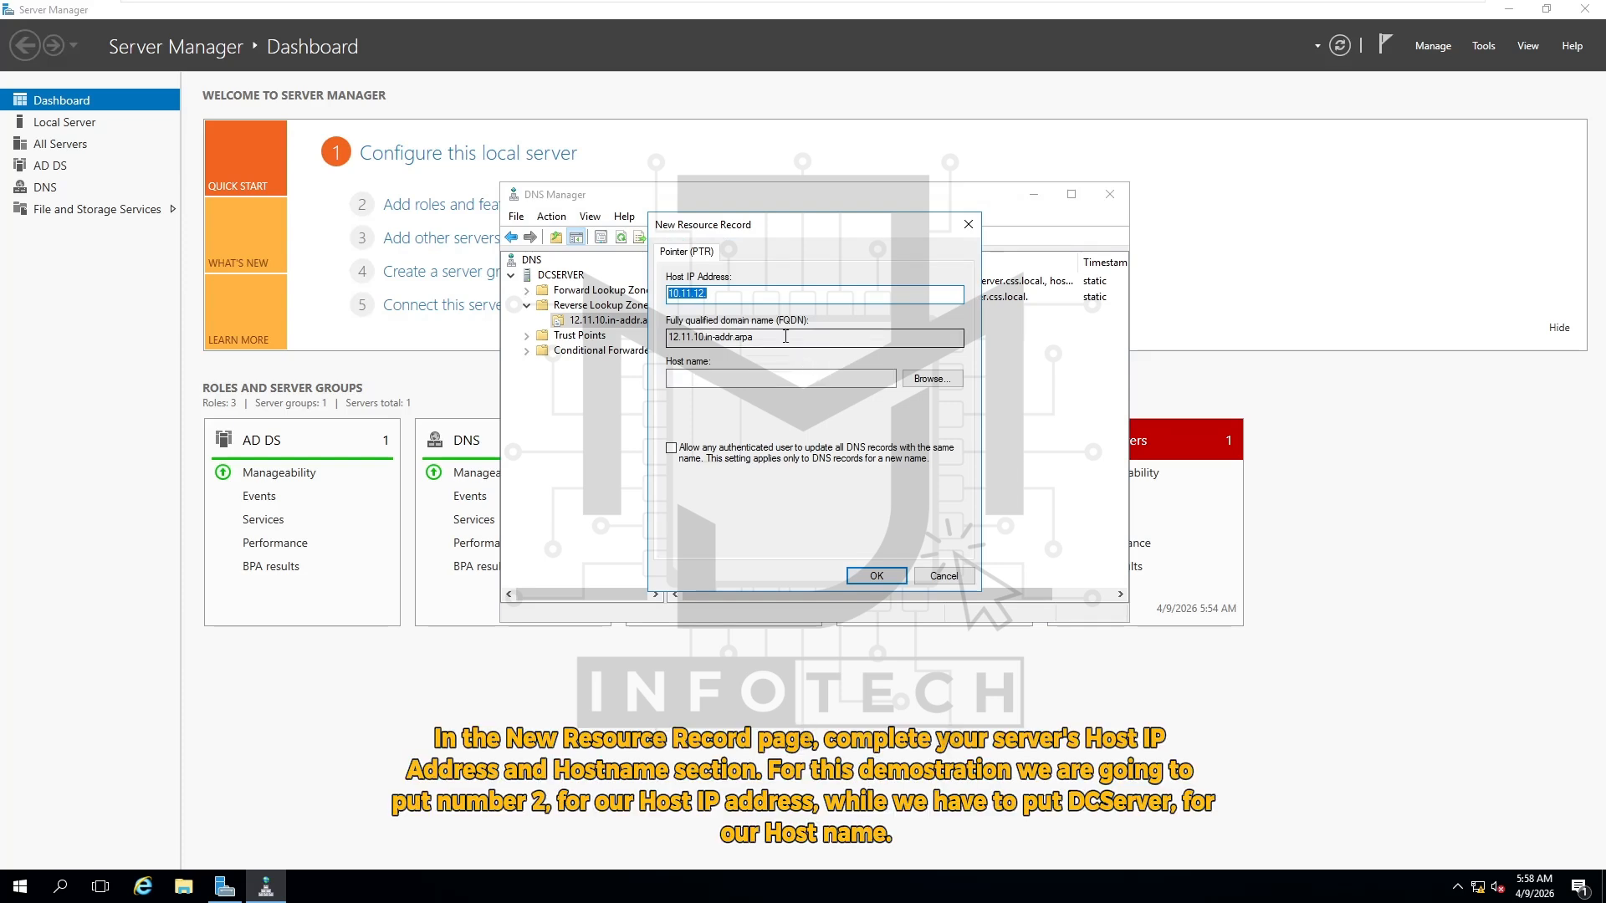
Add a PTR record mapping 10.11.12.2 to DCServer, letting any authenticated user update it
left_click(736, 296)
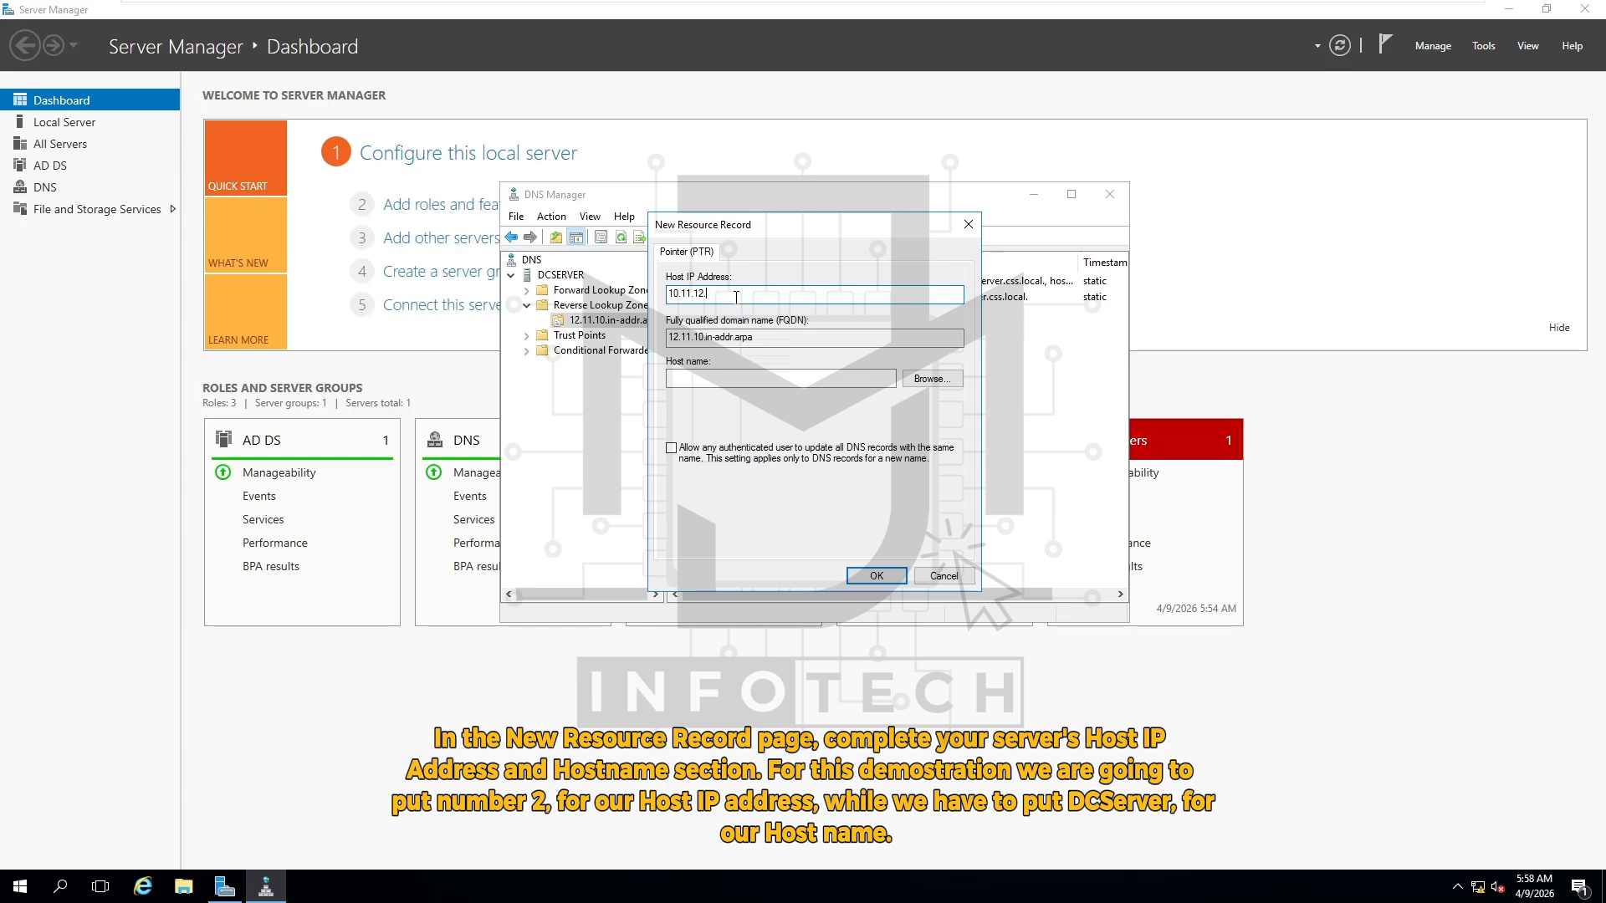
type("2")
left_click(715, 378)
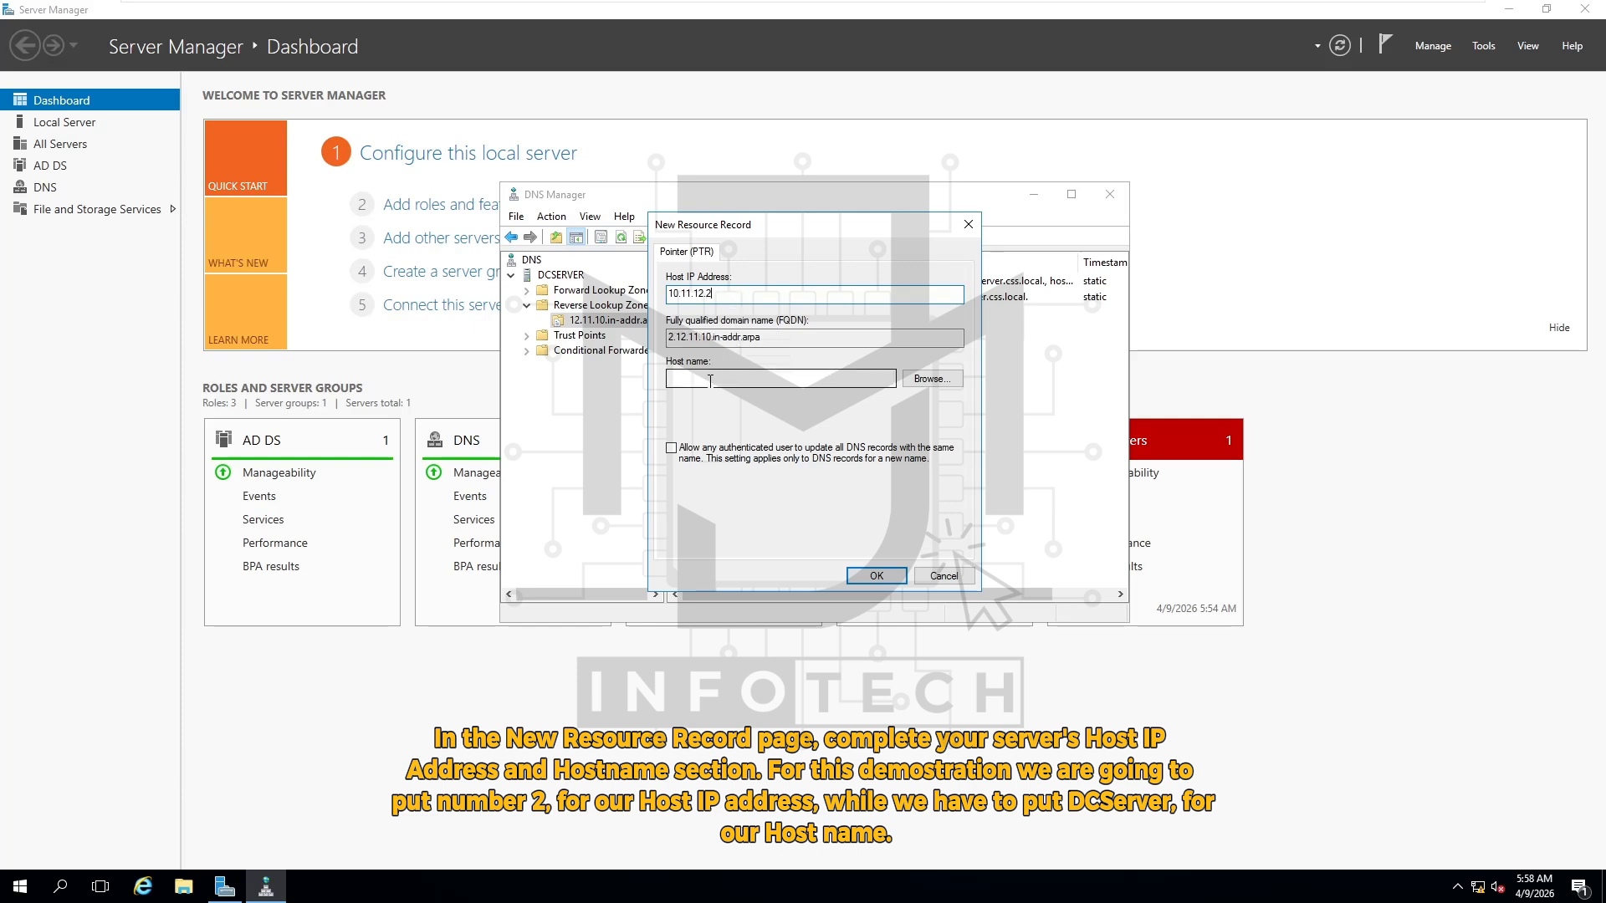
type("D")
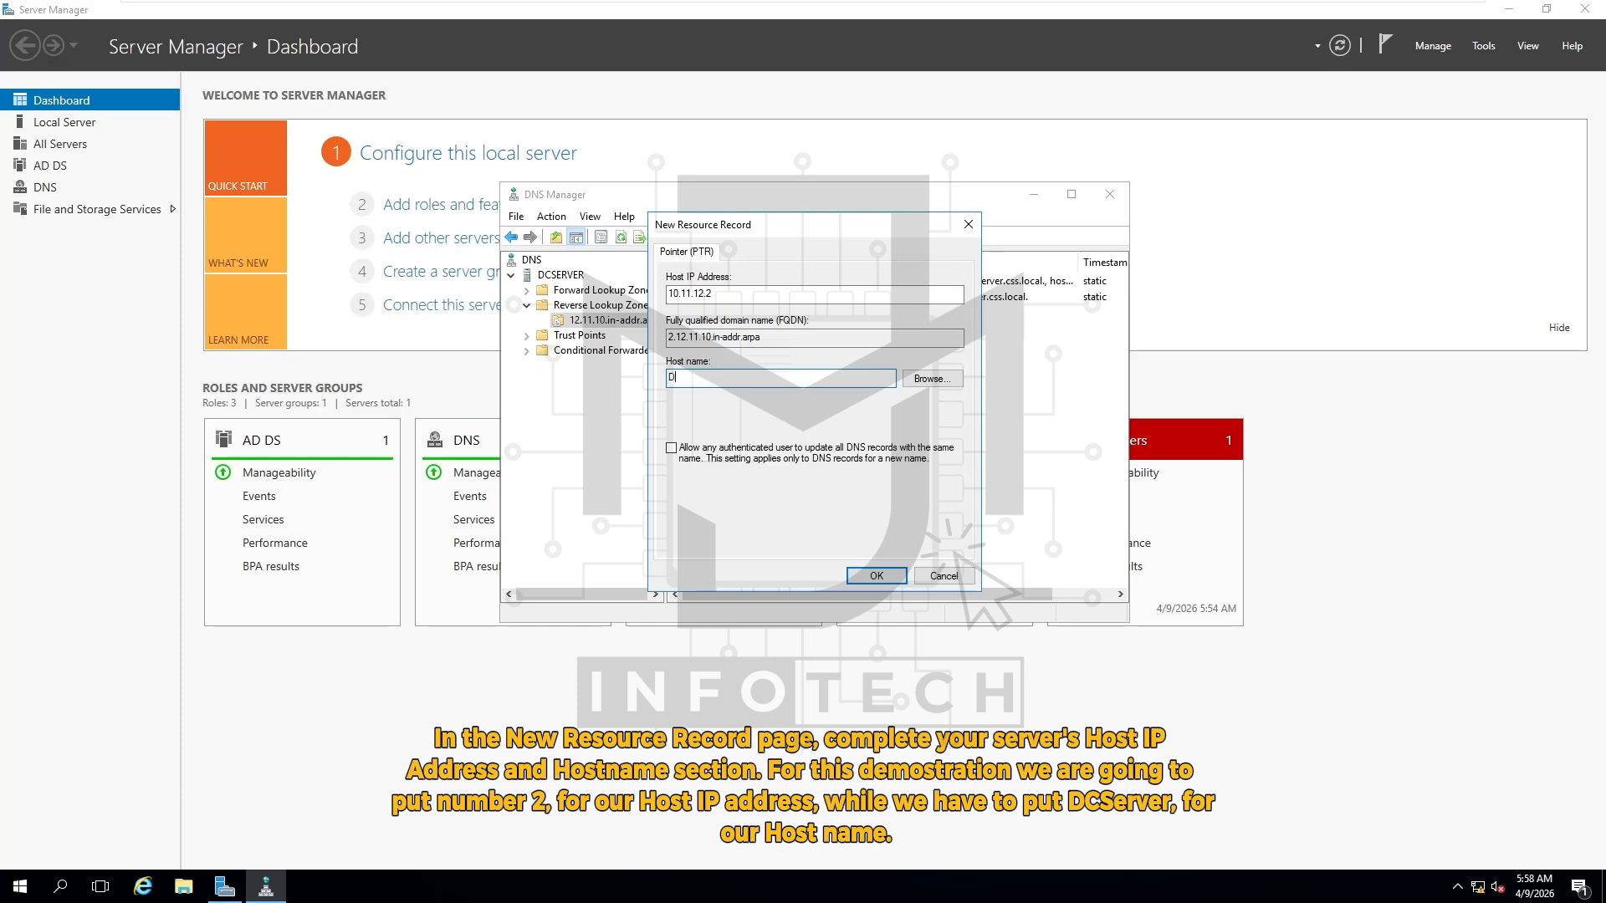
type("CServer")
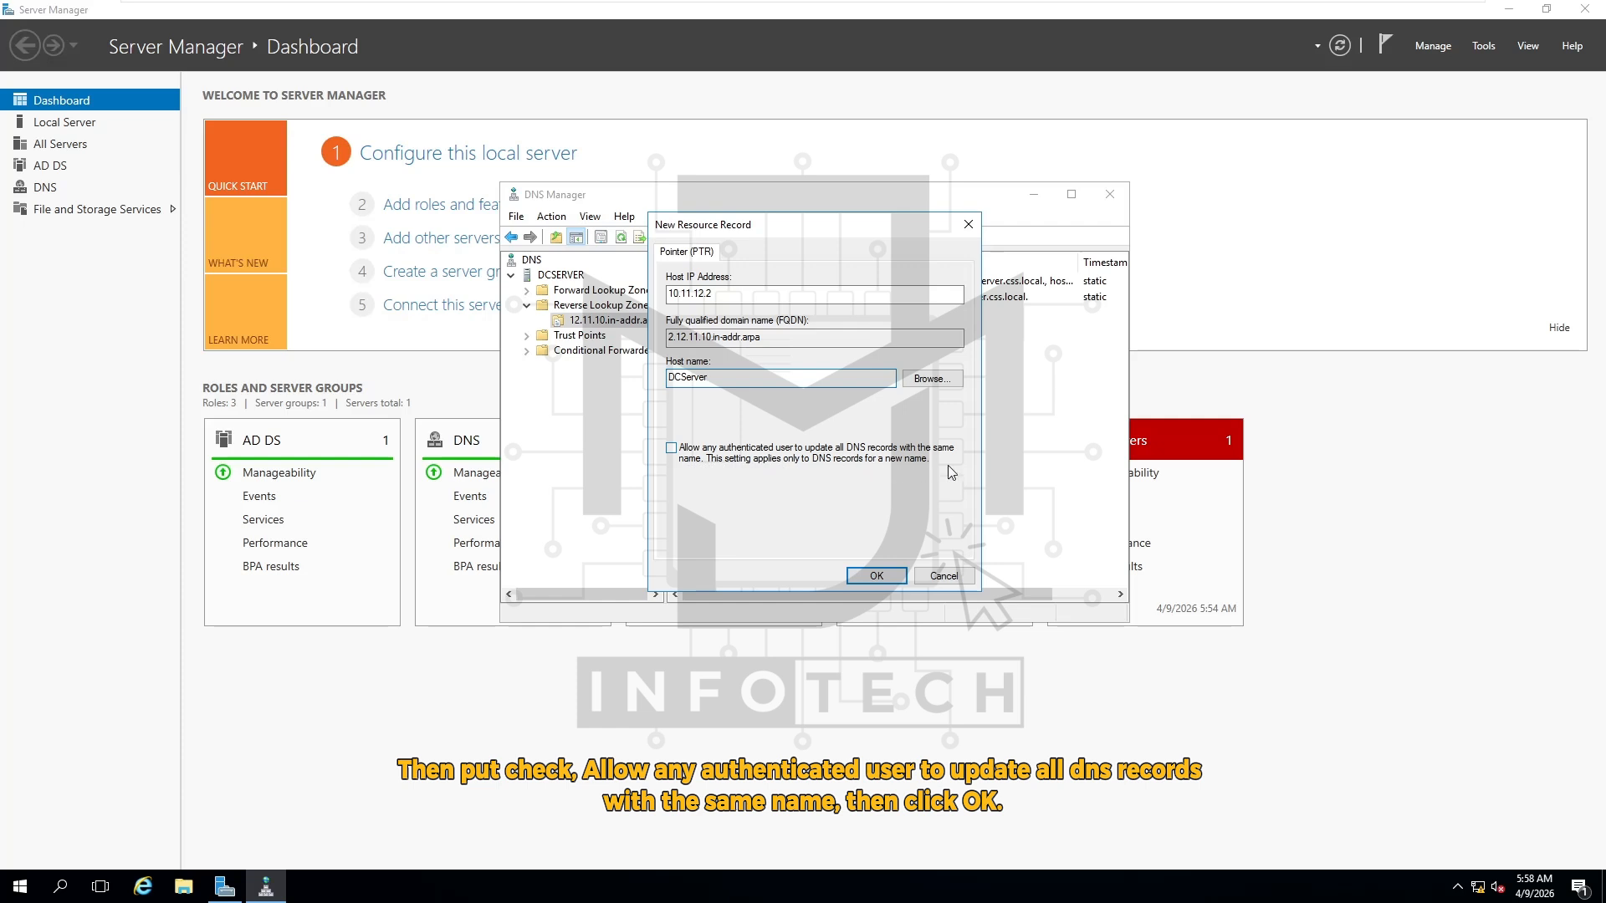
left_click(672, 451)
left_click(893, 580)
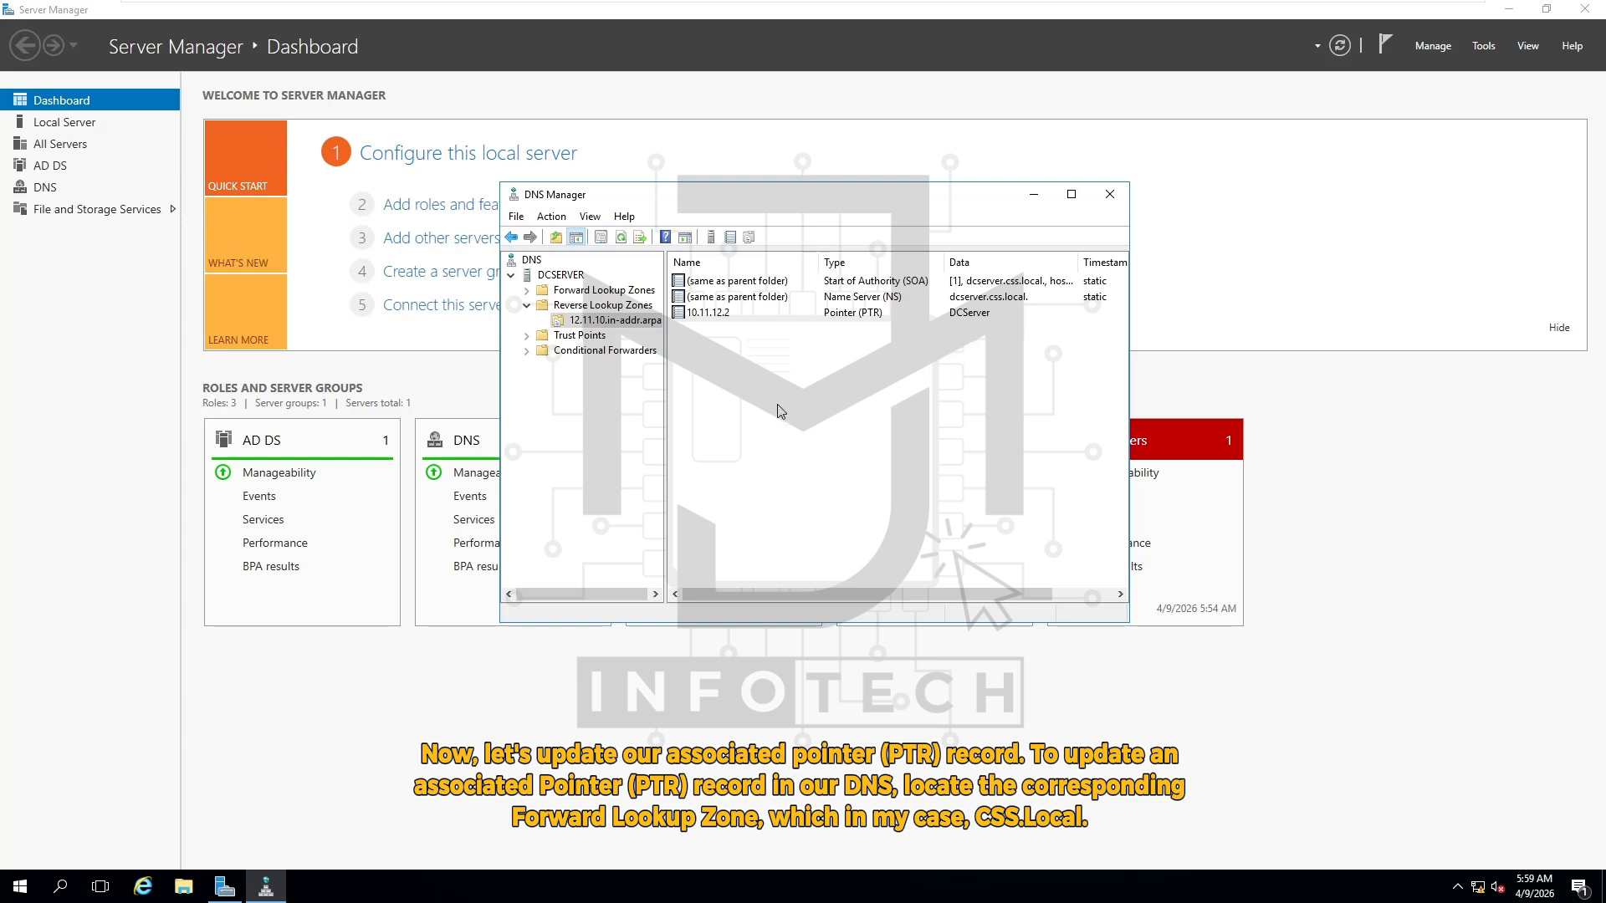
Expand Forward Lookup Zones and open the CSS.Local zone's records
double_click(615, 292)
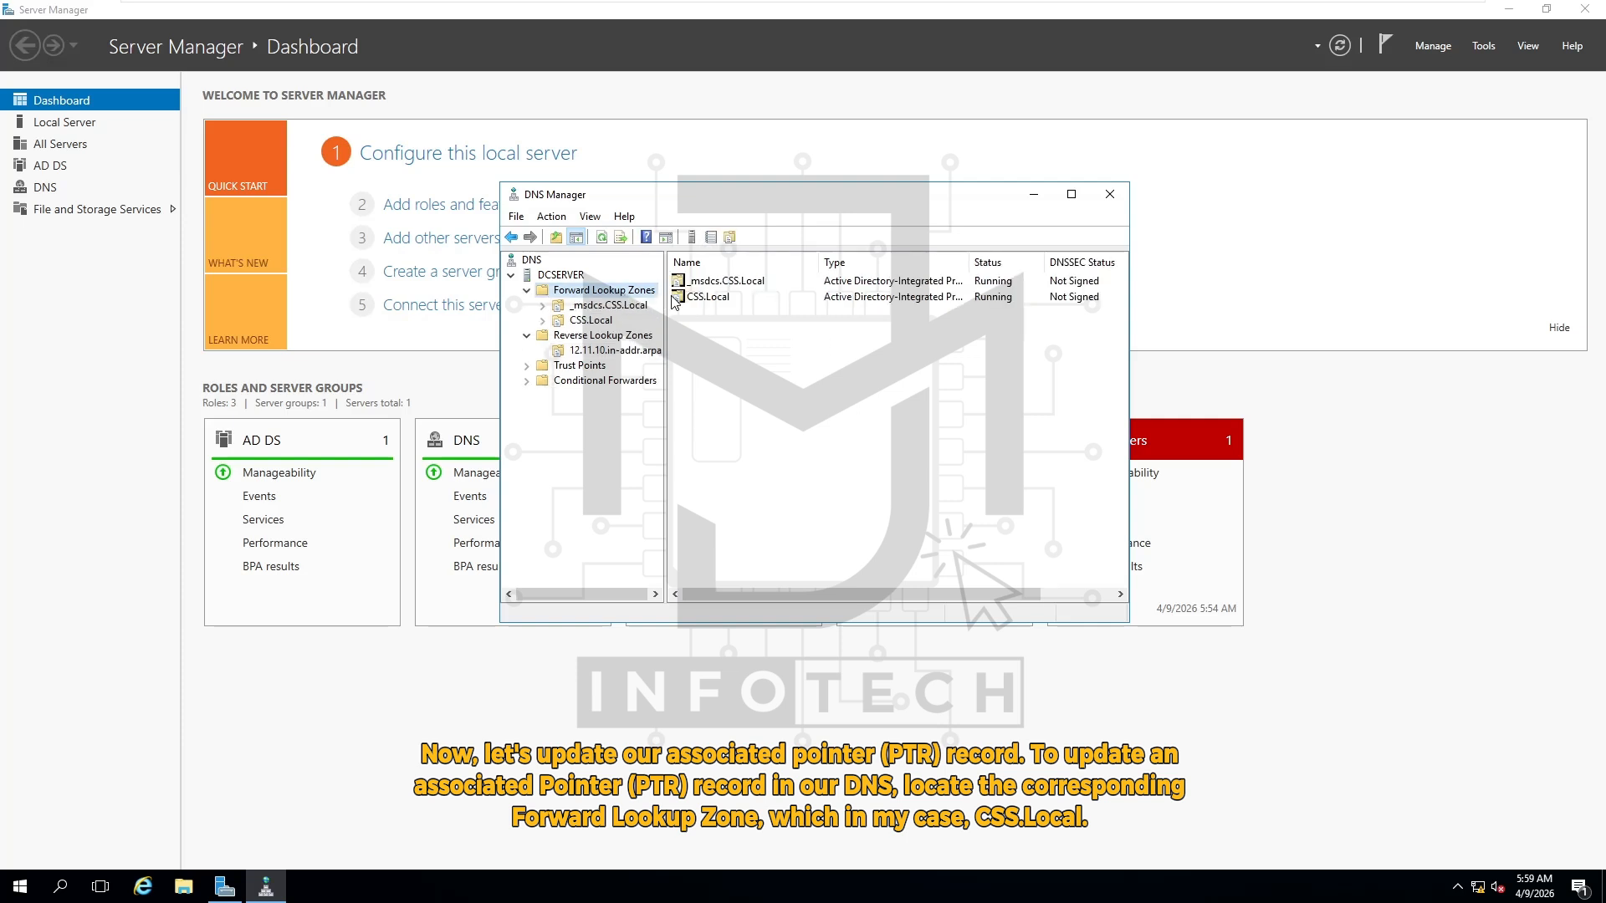
left_click(715, 299)
double_click(717, 299)
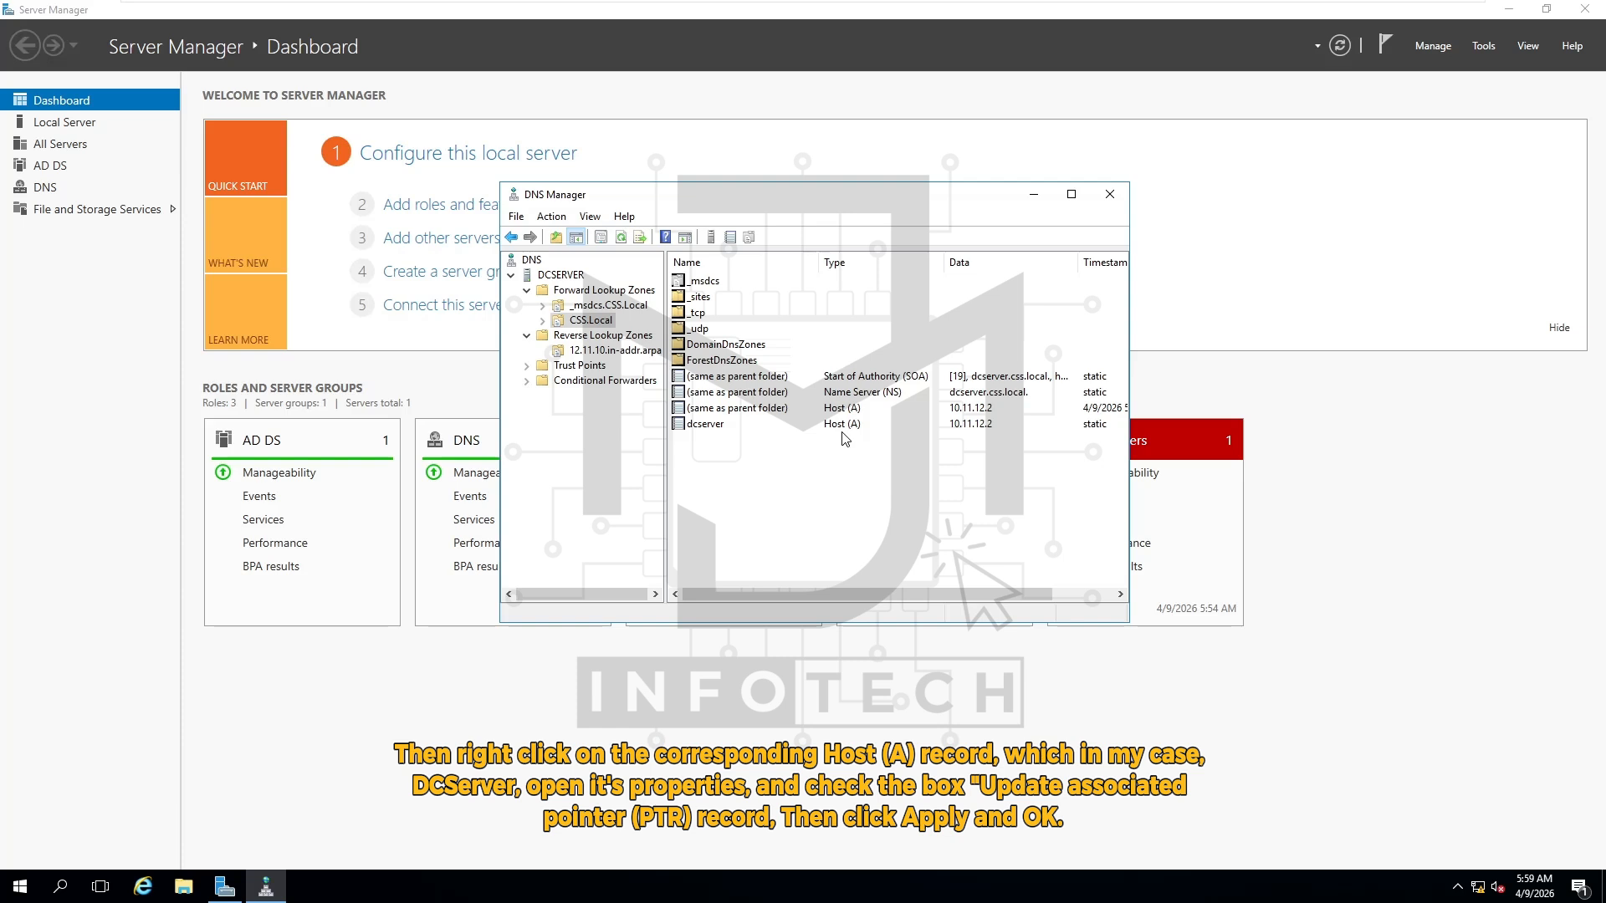
Enable 'Update associated pointer (PTR) record' on the dcserver host (A) record and save it
right_click(717, 425)
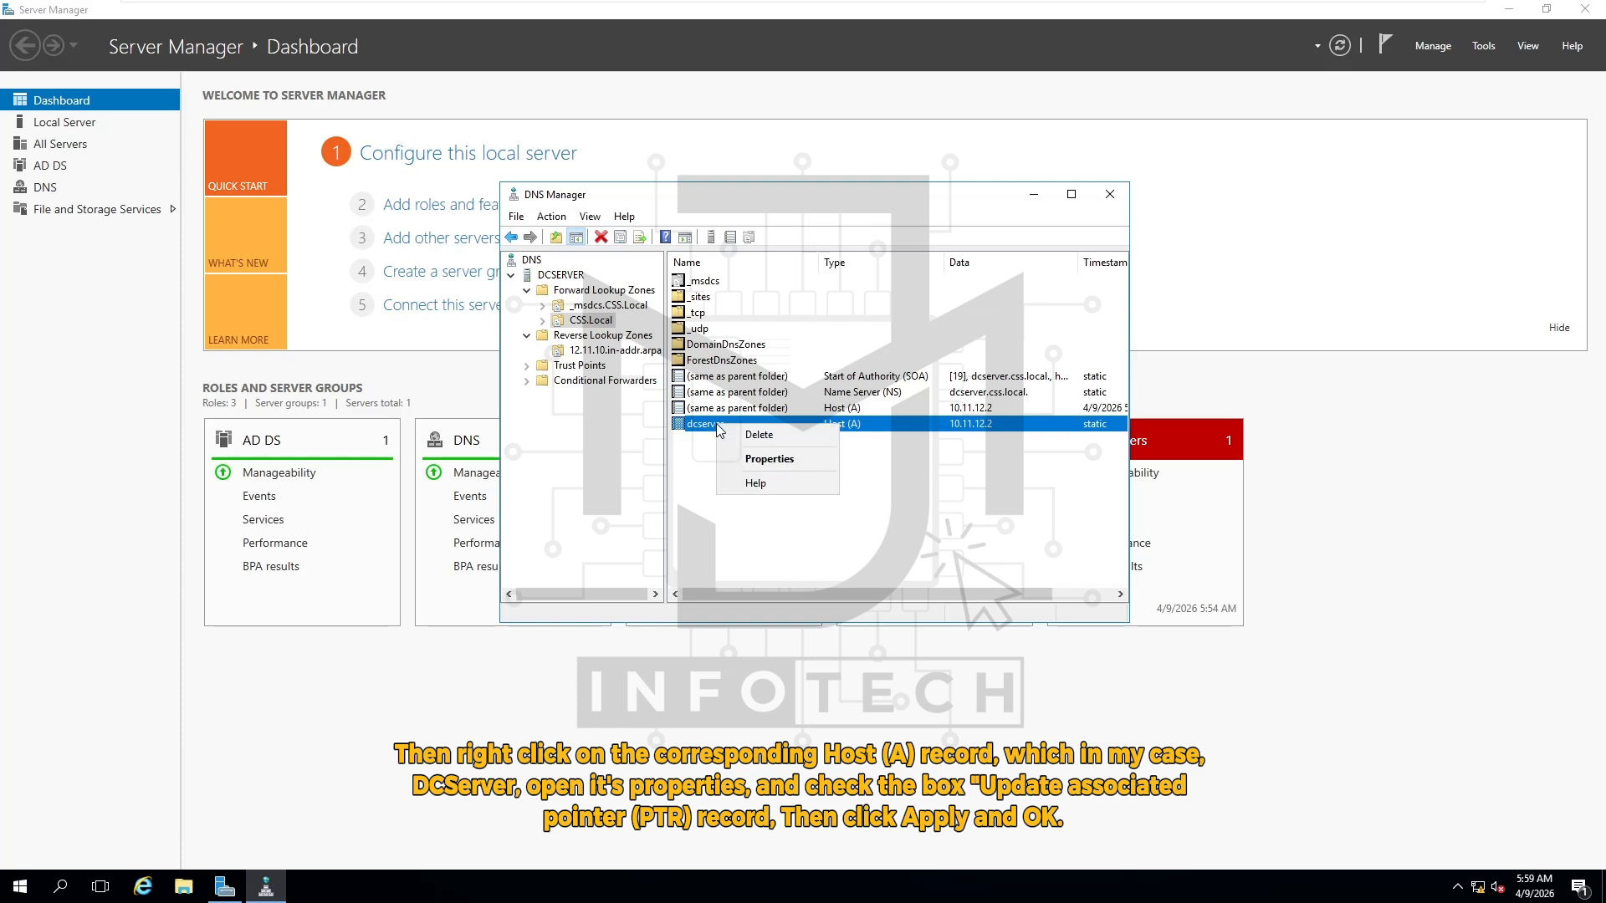
left_click(823, 462)
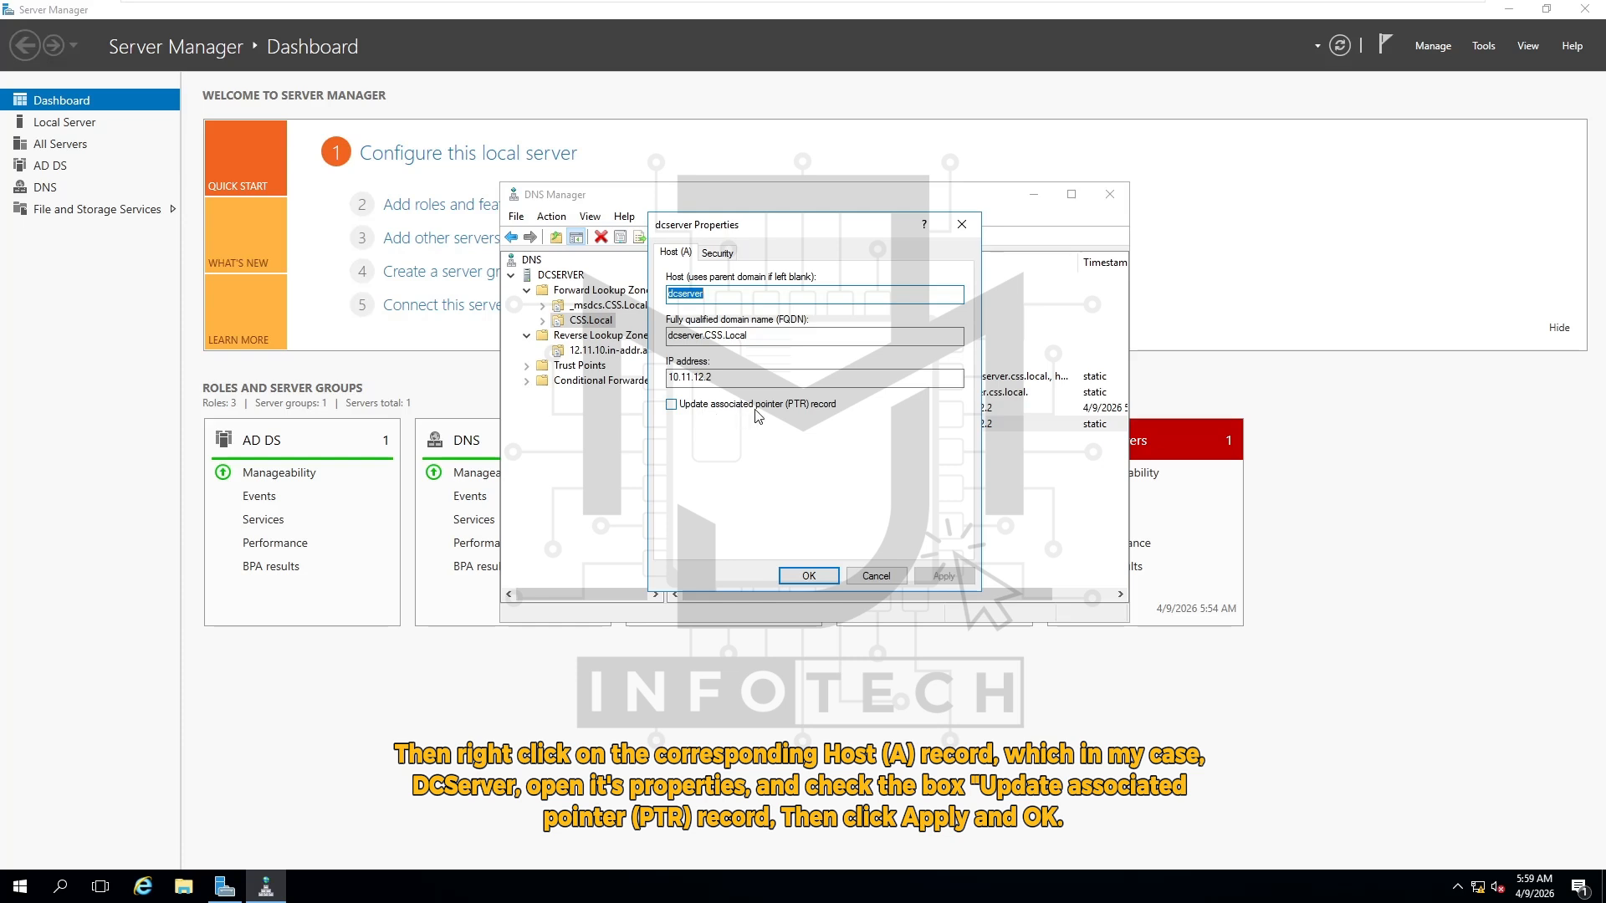
left_click(671, 405)
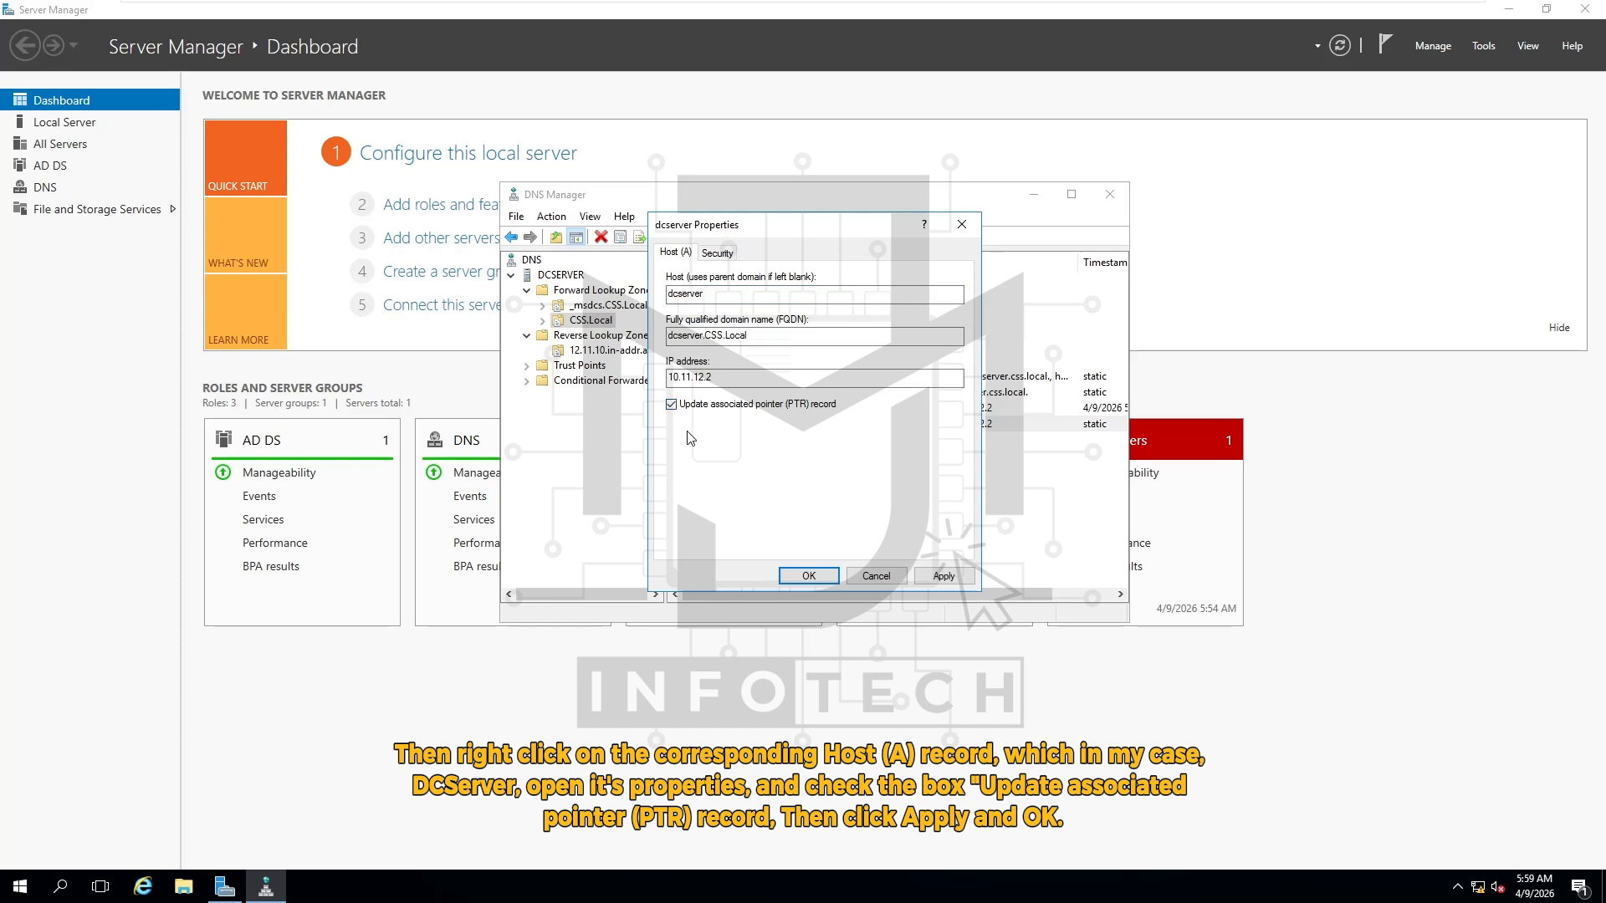
left_click(943, 576)
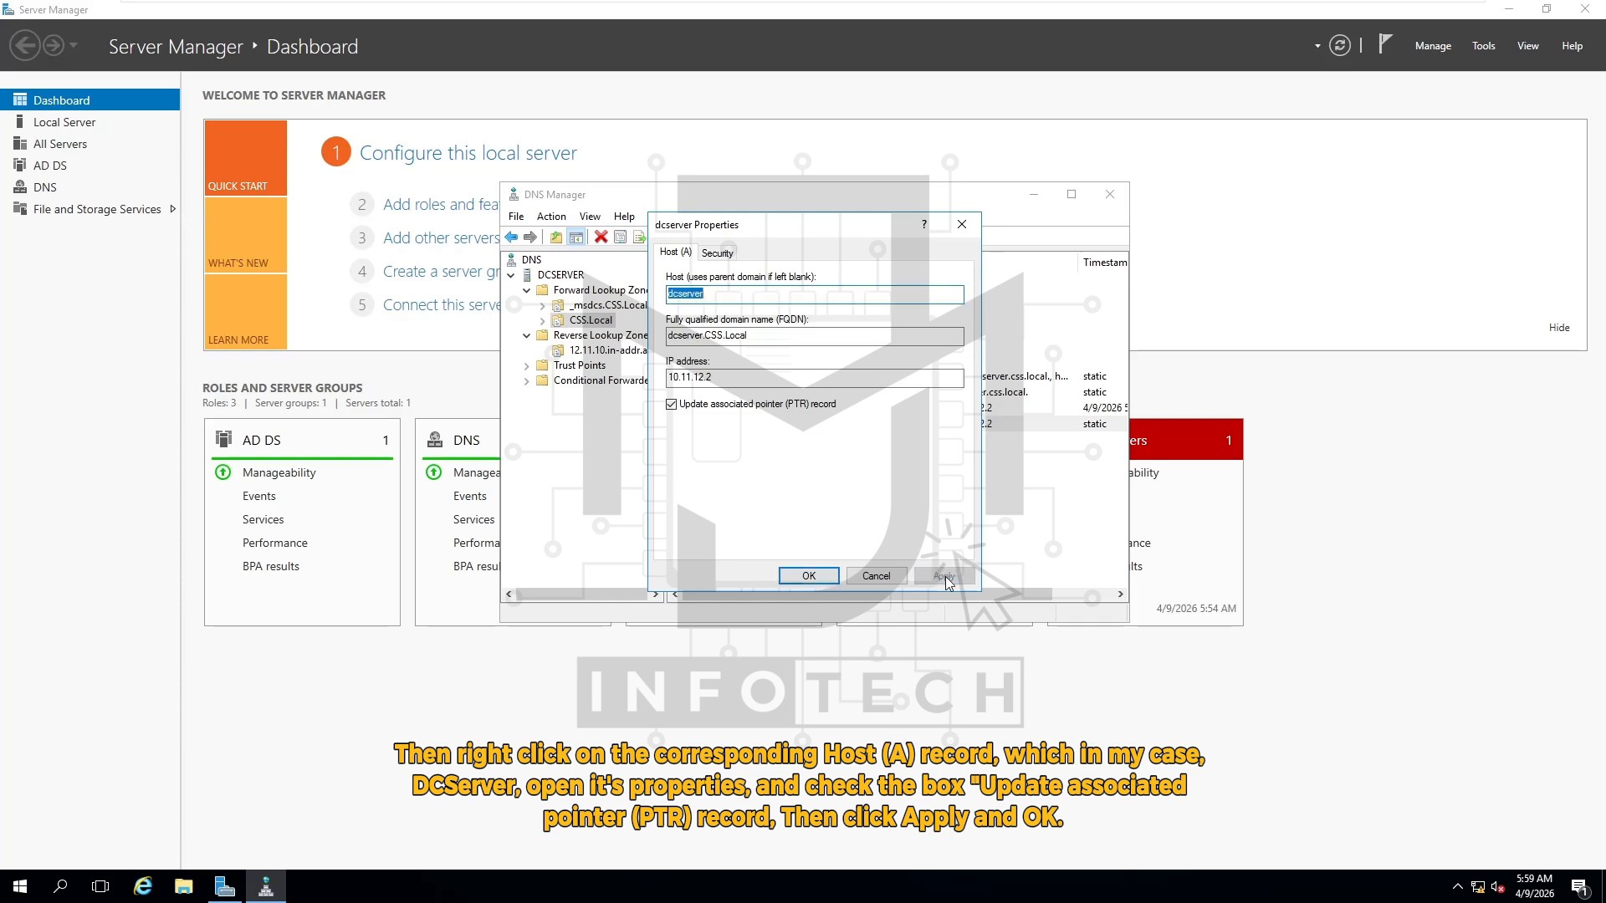
left_click(807, 581)
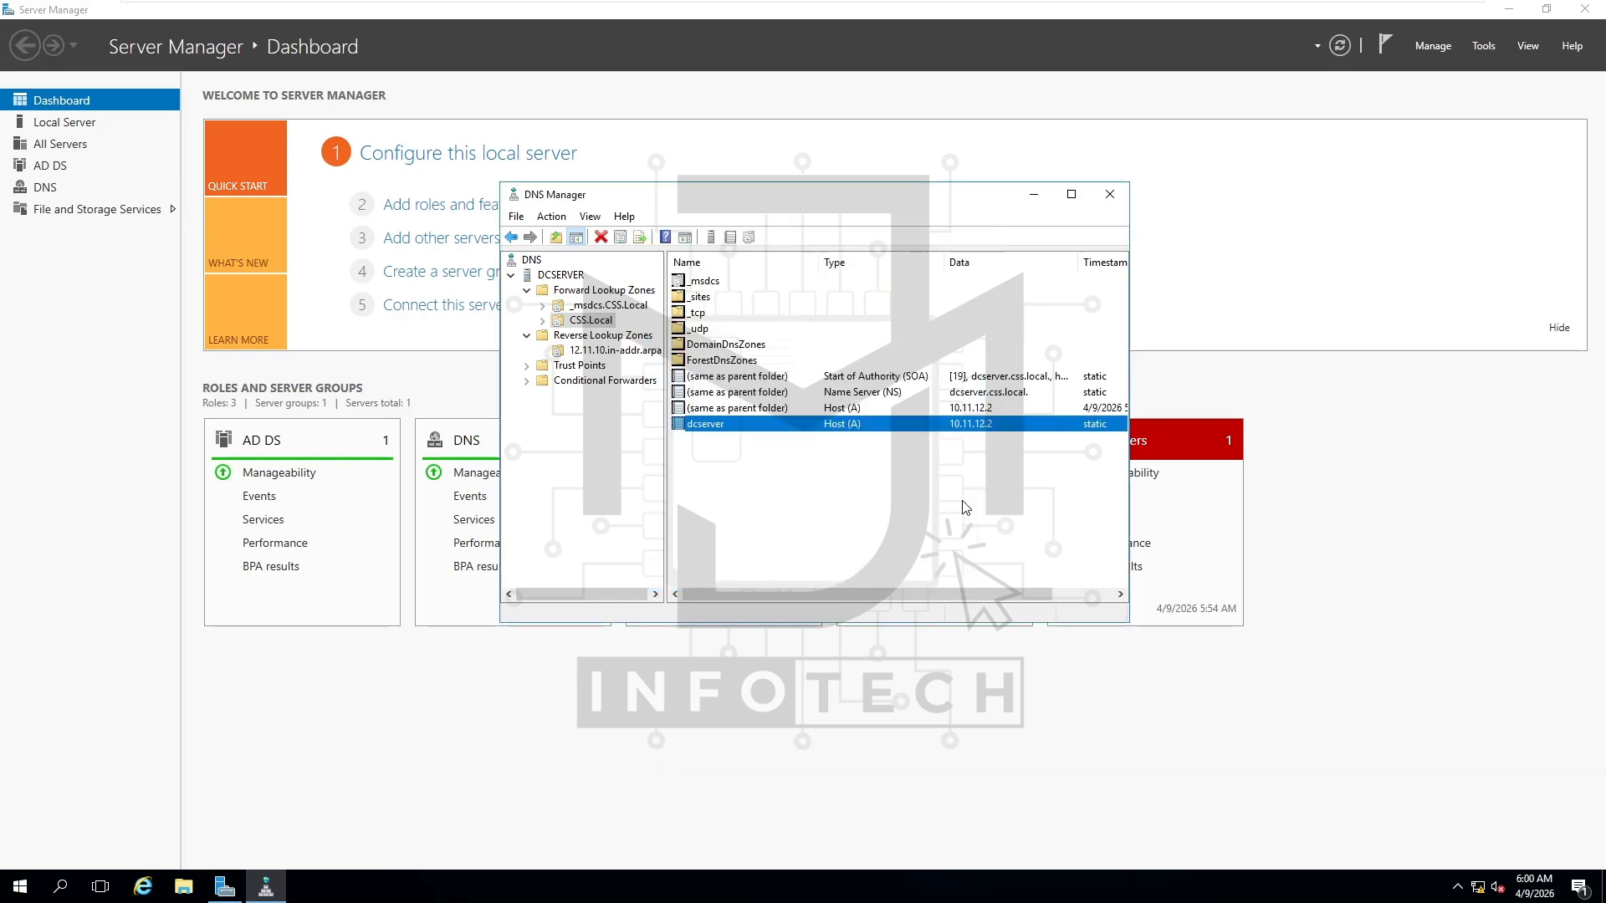
Close DNS Manager and view Local Server properties showing Ethernet at 10.11.12.2
left_click(1113, 202)
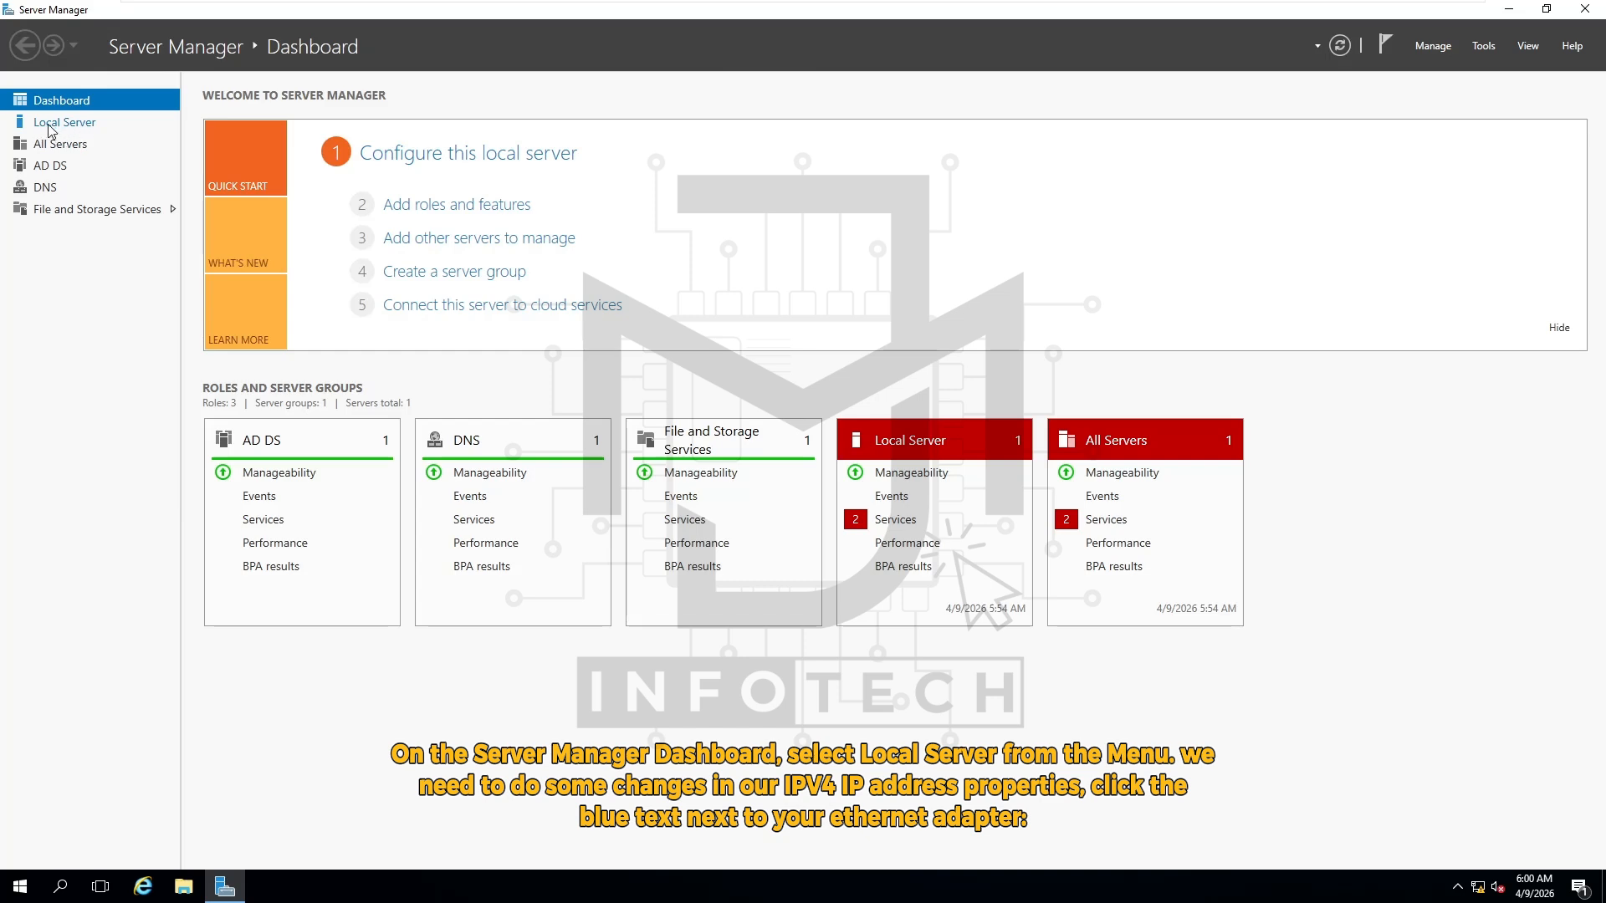
left_click(83, 125)
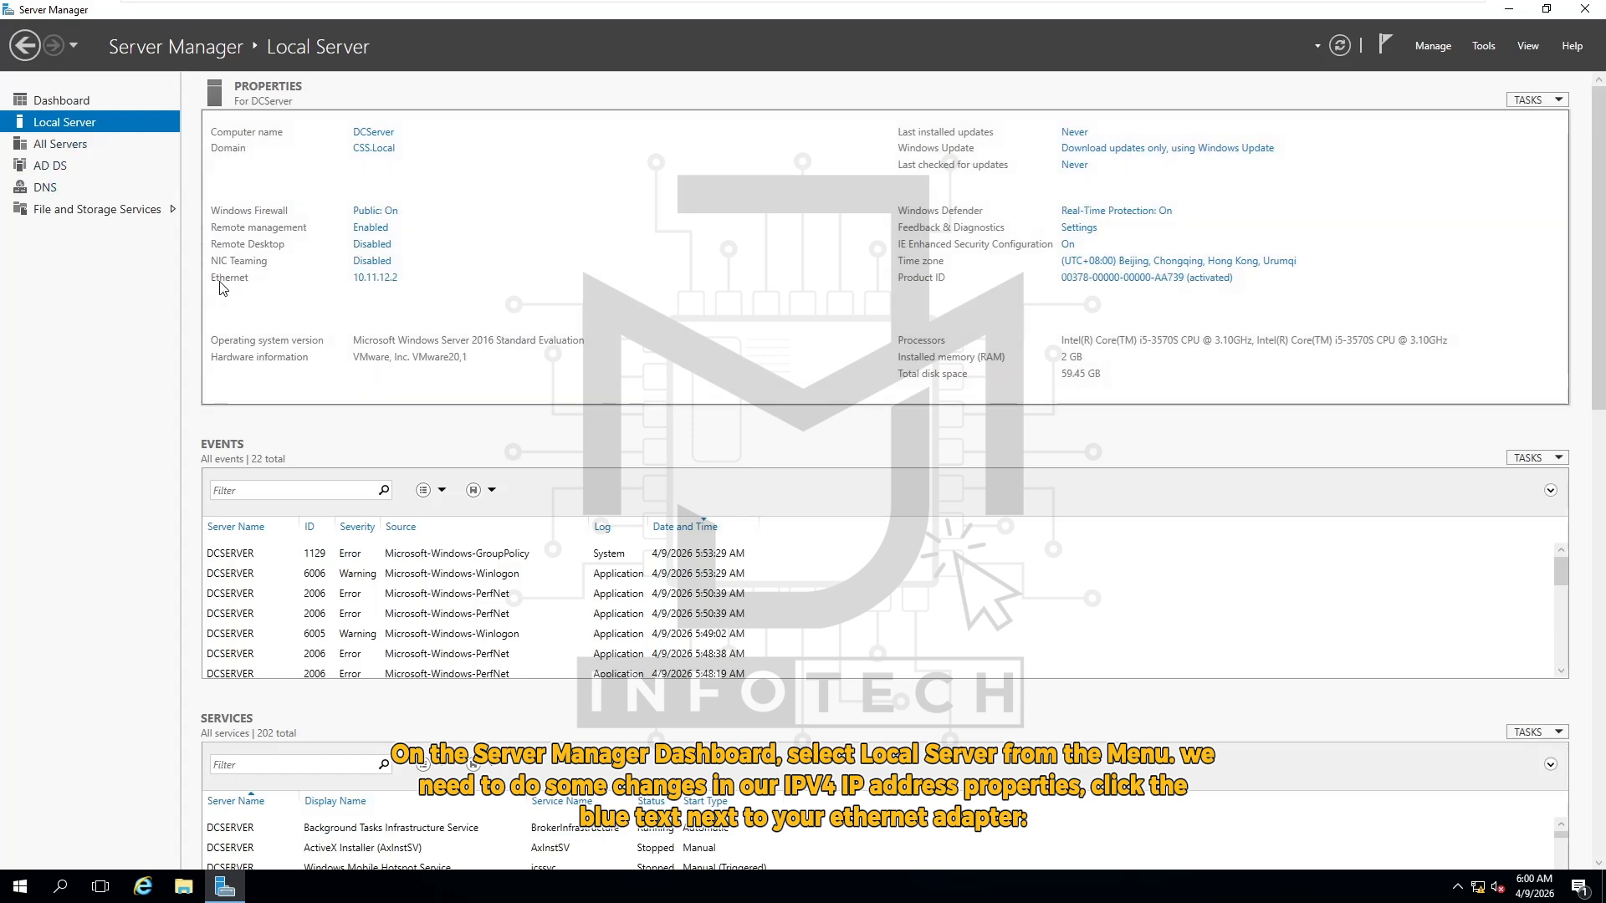
Open the Ethernet adapter's TCP/IPv4 properties, currently using preferred DNS 127.0.0.1
left_click(375, 278)
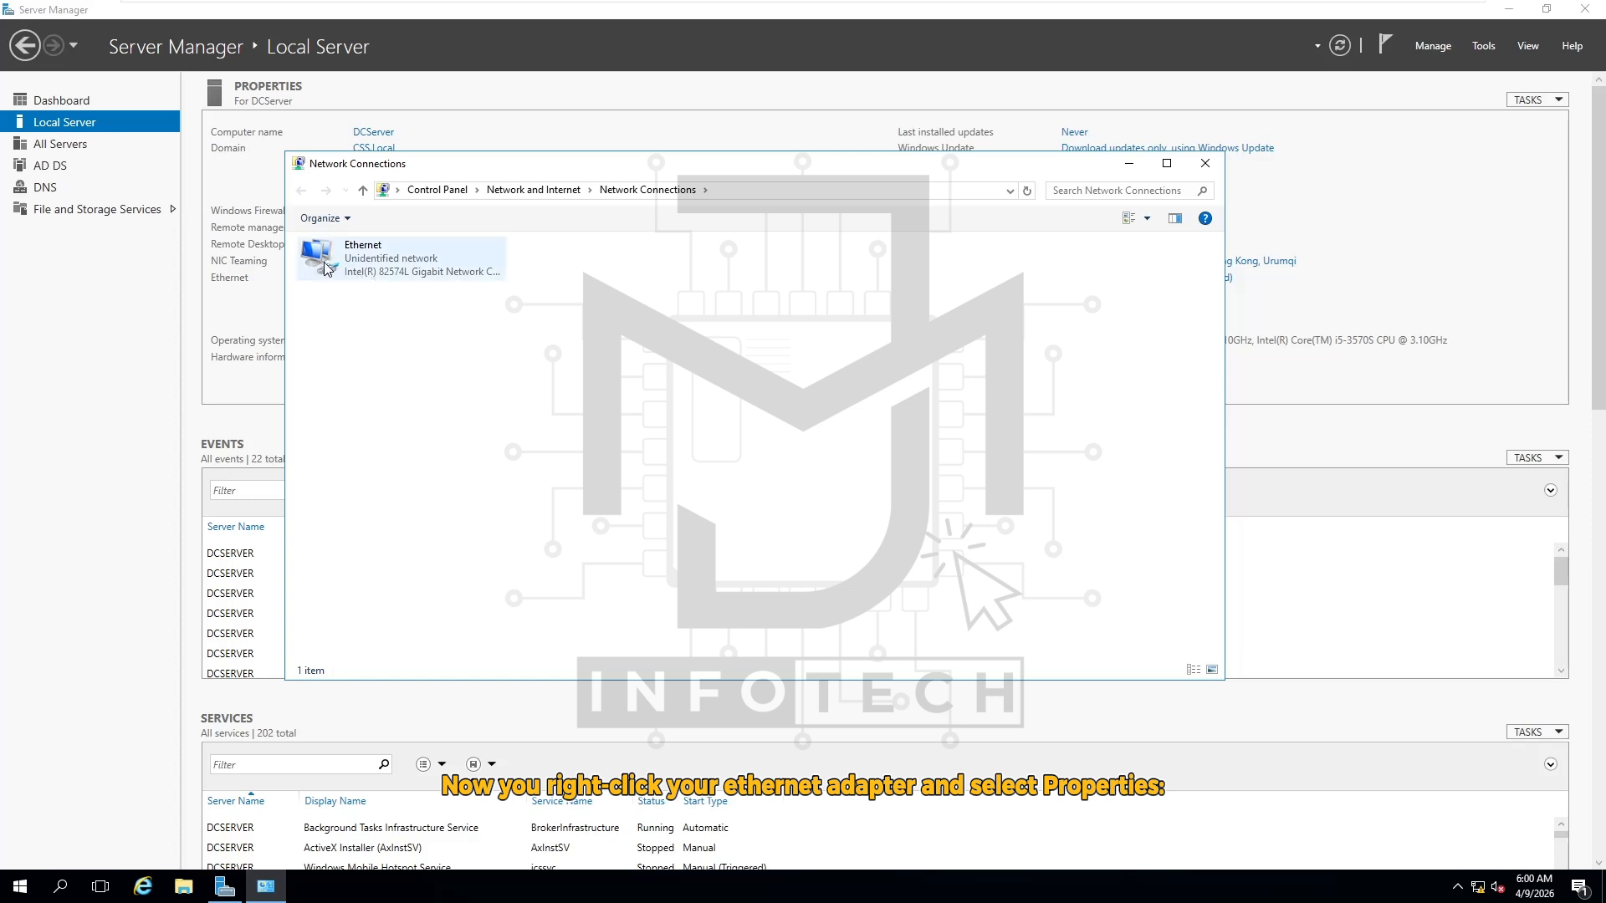
right_click(323, 265)
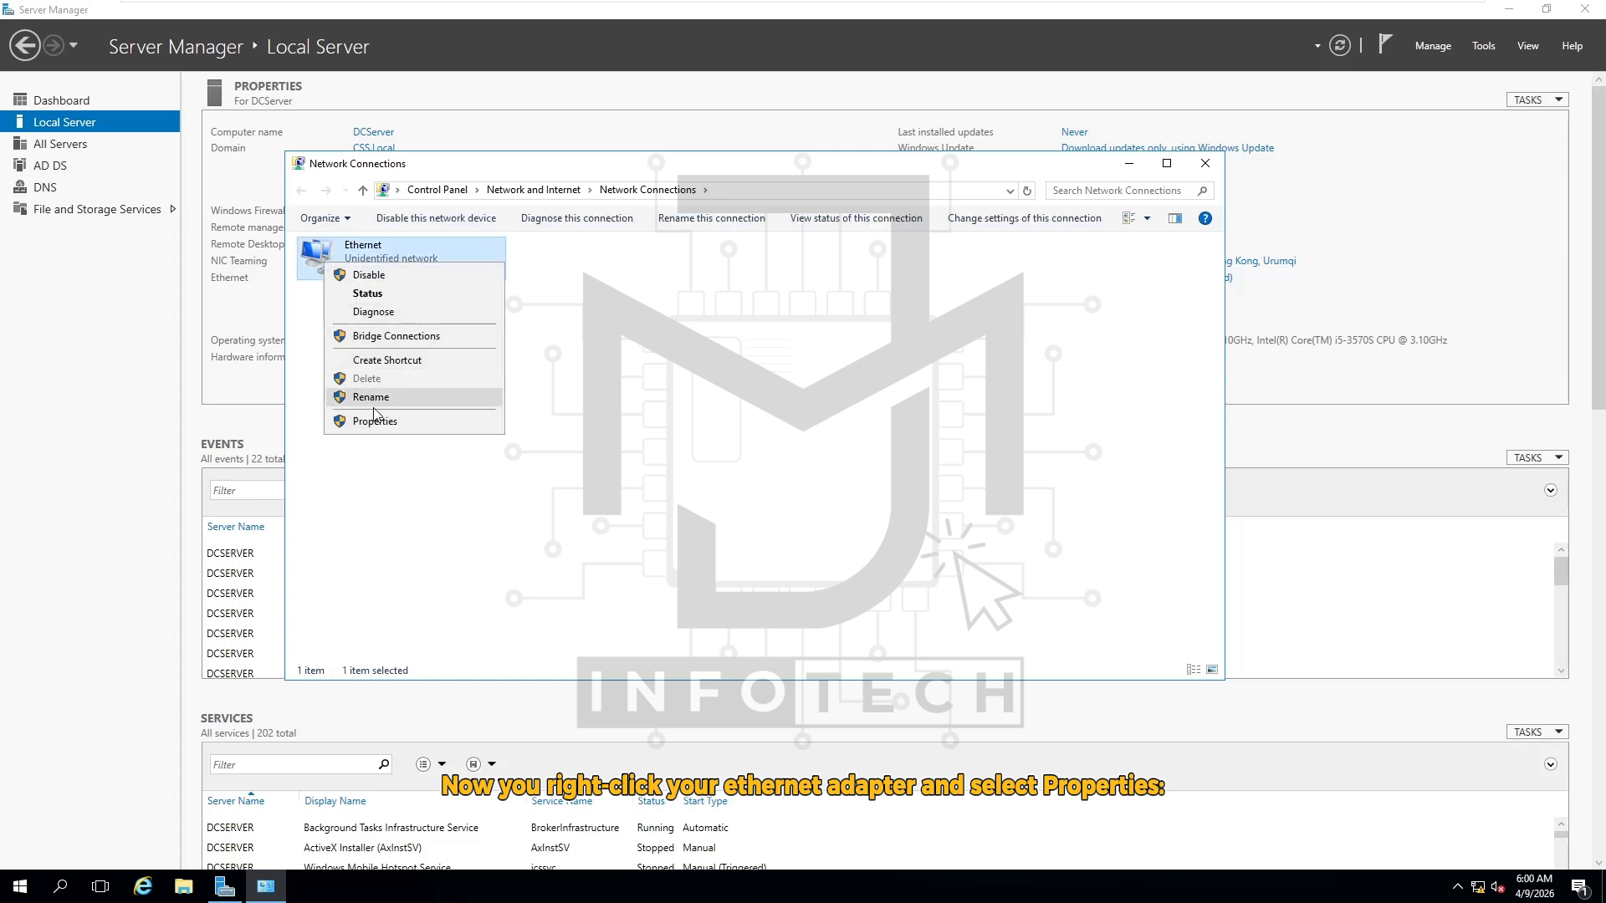
left_click(423, 421)
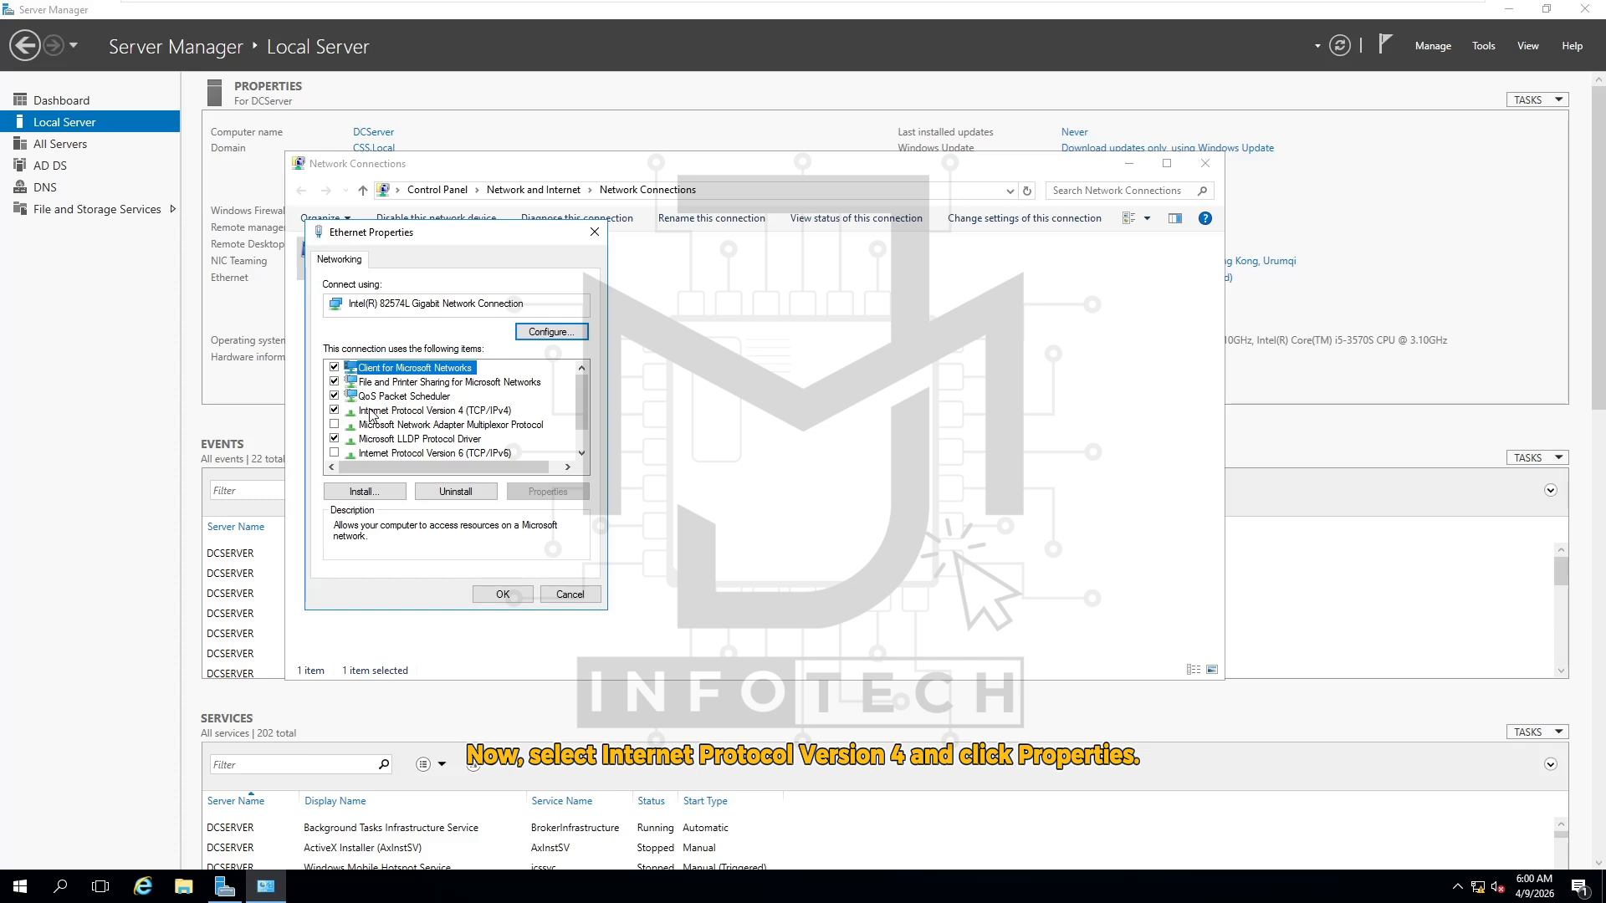
left_click(485, 413)
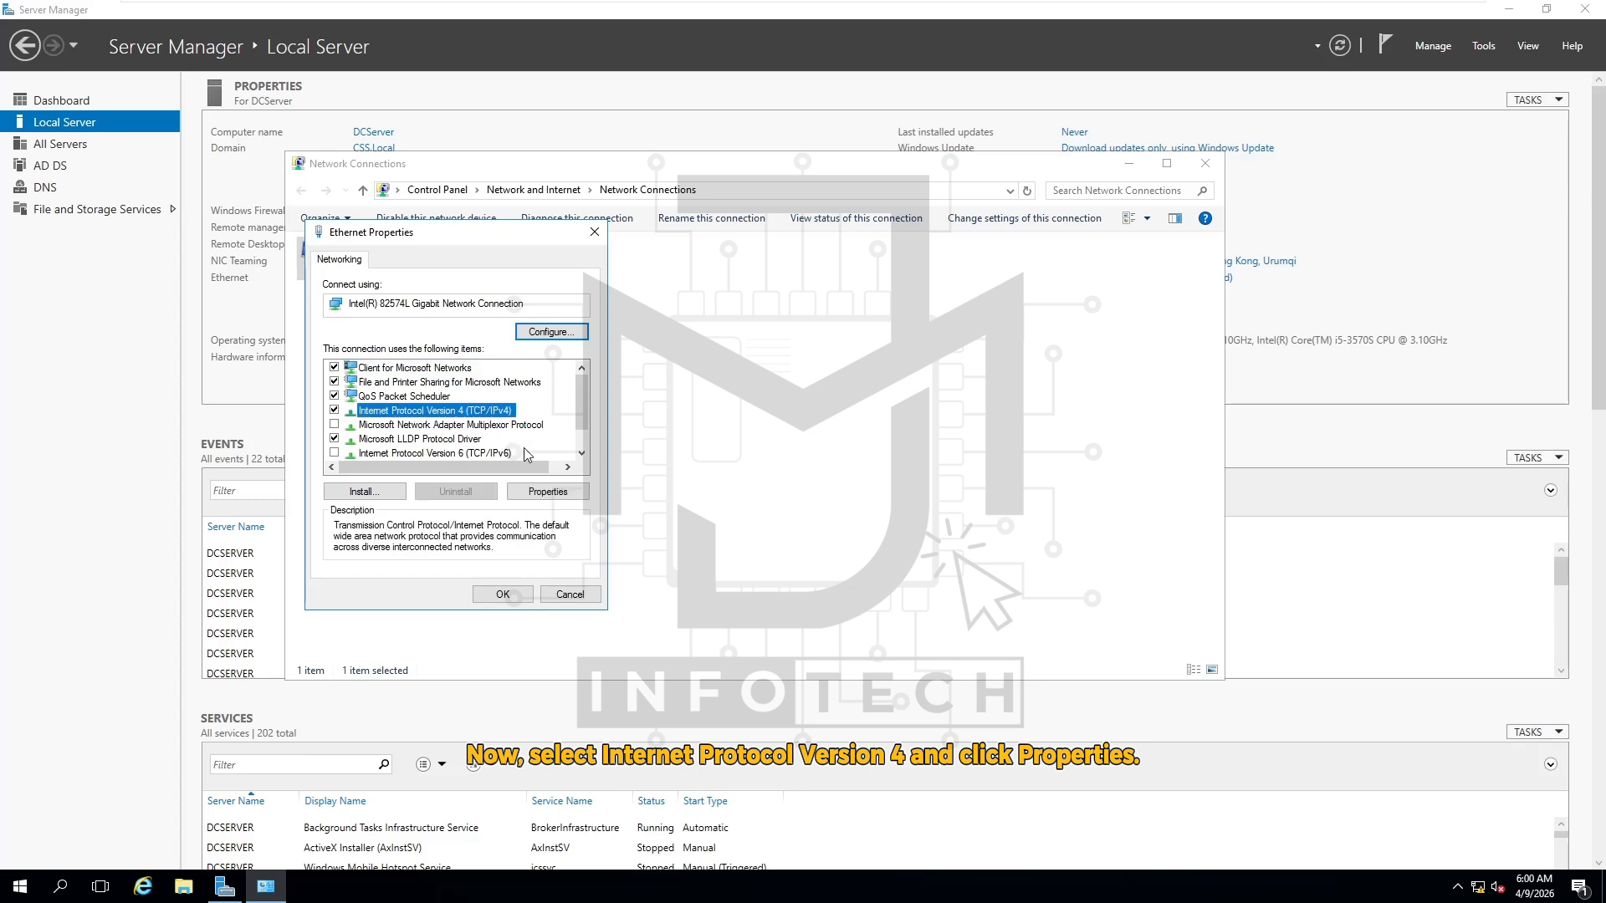
left_click(574, 495)
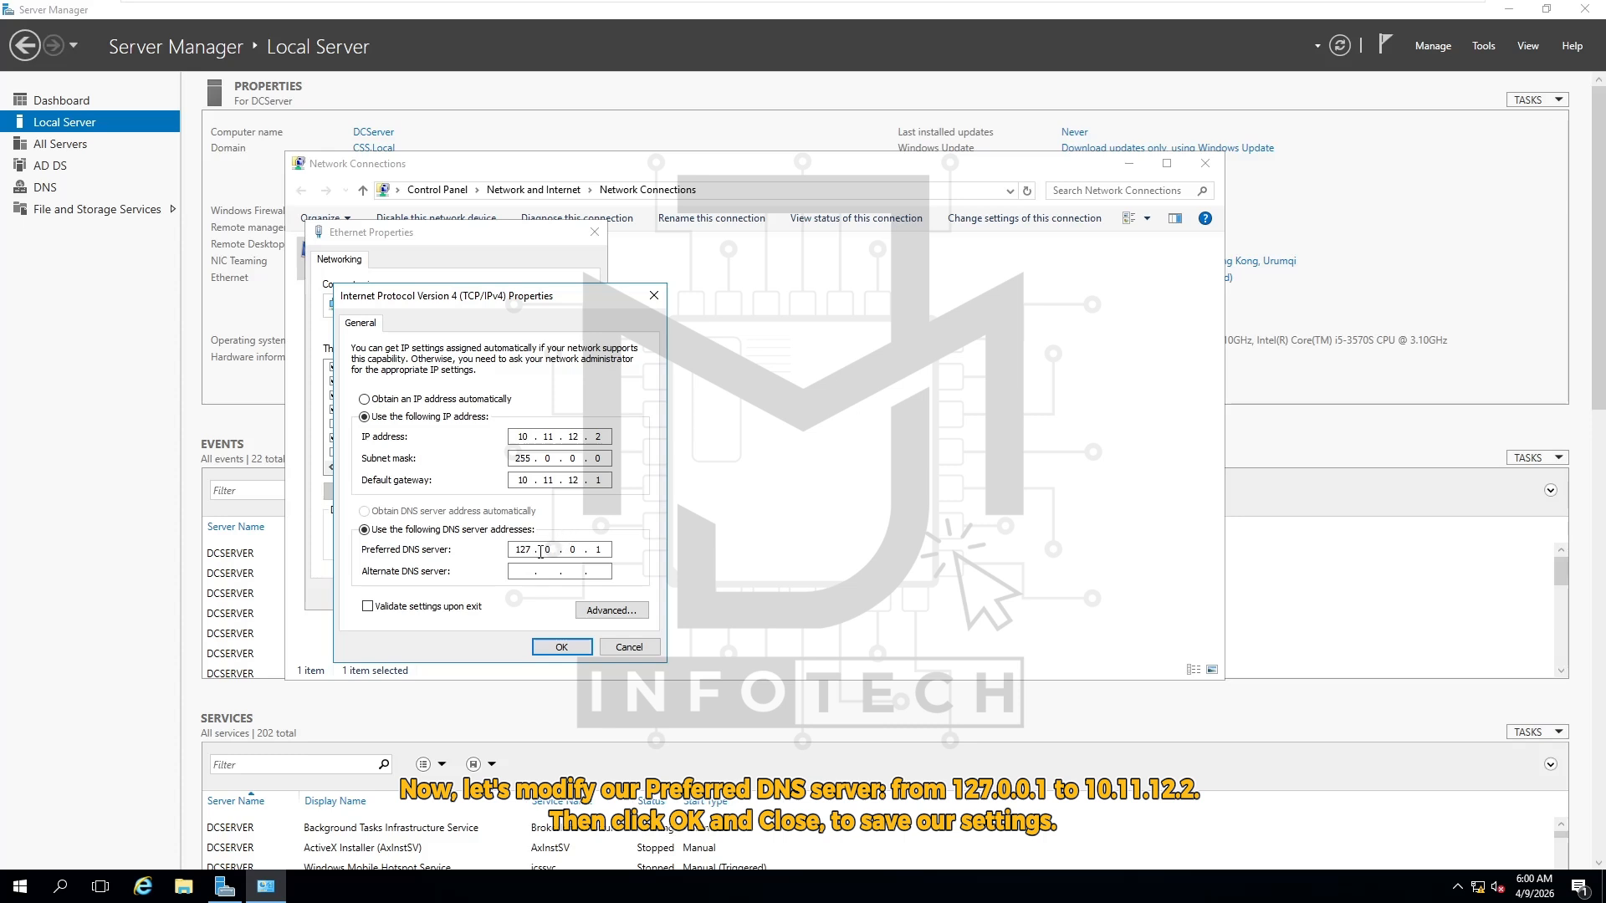
Replace preferred DNS server 127.0.0.1 with 10.11.12.2 and close both property dialogs
left_click_drag(518, 552, 532, 552)
double_click(547, 550)
double_click(572, 549)
double_click(599, 550)
key("BackSpace")
key("BackSpace")
key("BackSpace")
key("BackSpace")
key("BackSpace")
type("10.11.12.2")
left_click(576, 654)
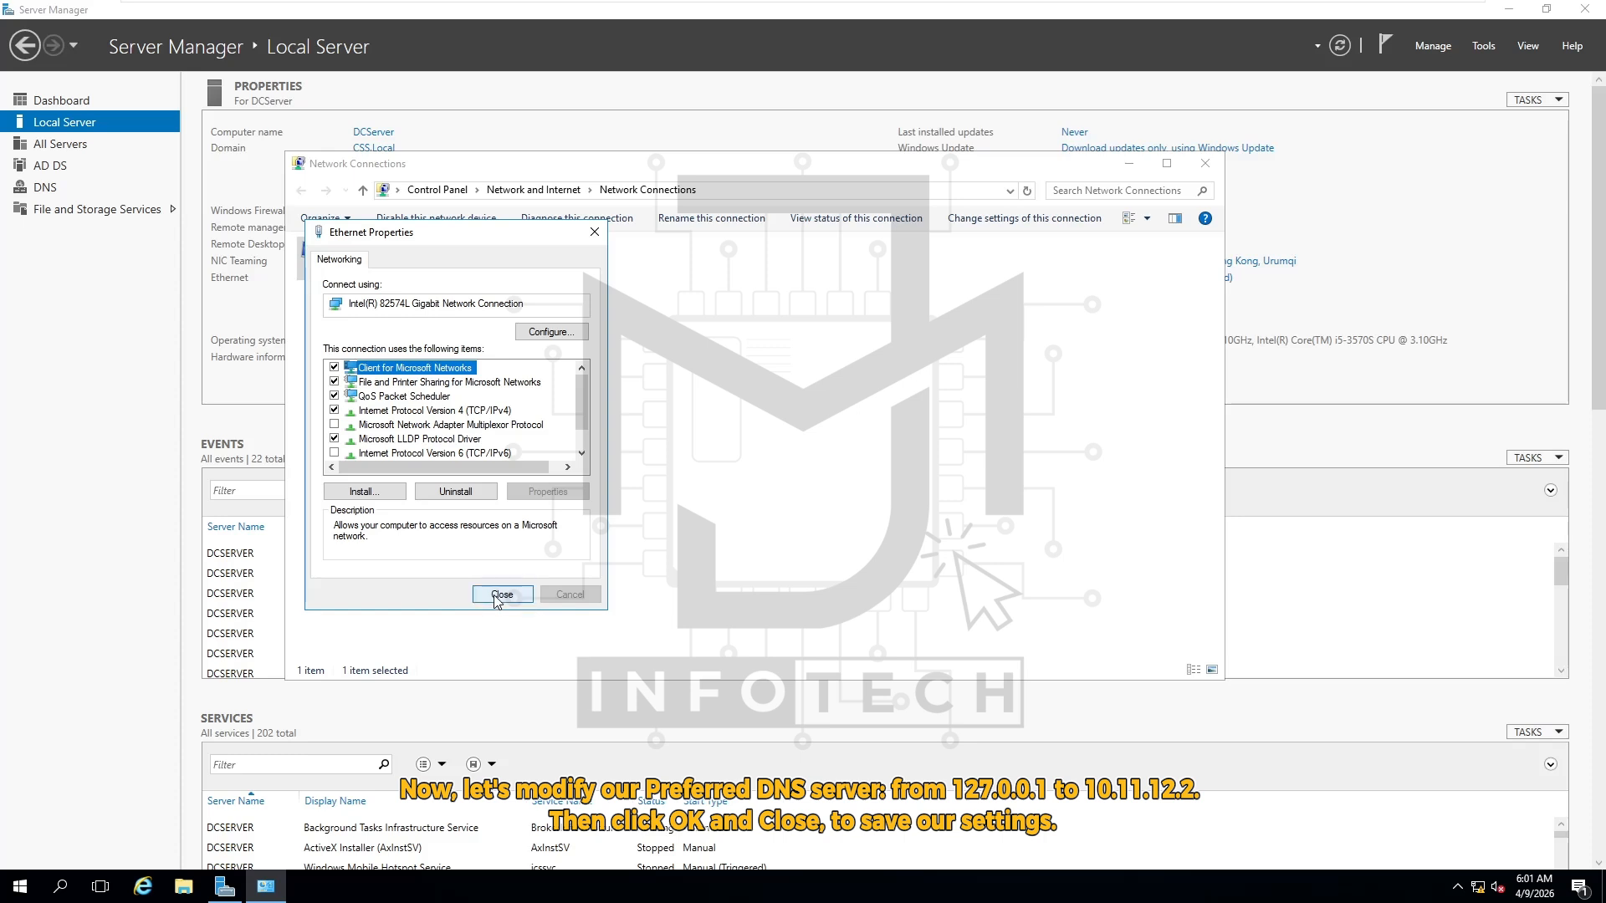
left_click(505, 597)
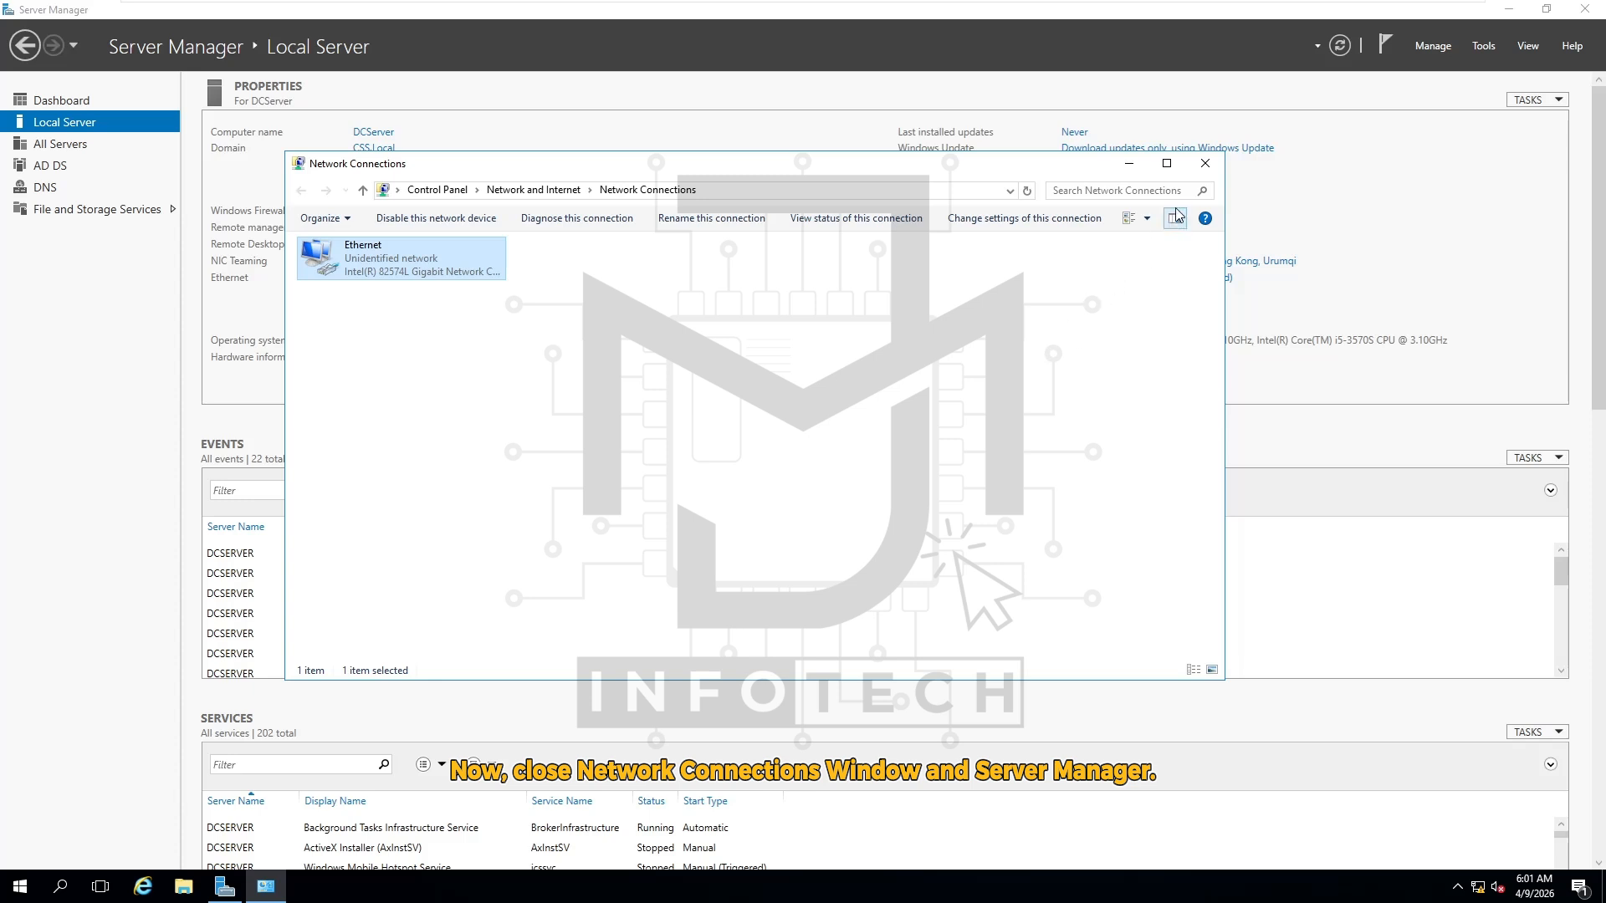
Close the Network Connections window and minimize Server Manager to reveal the desktop
left_click(1211, 169)
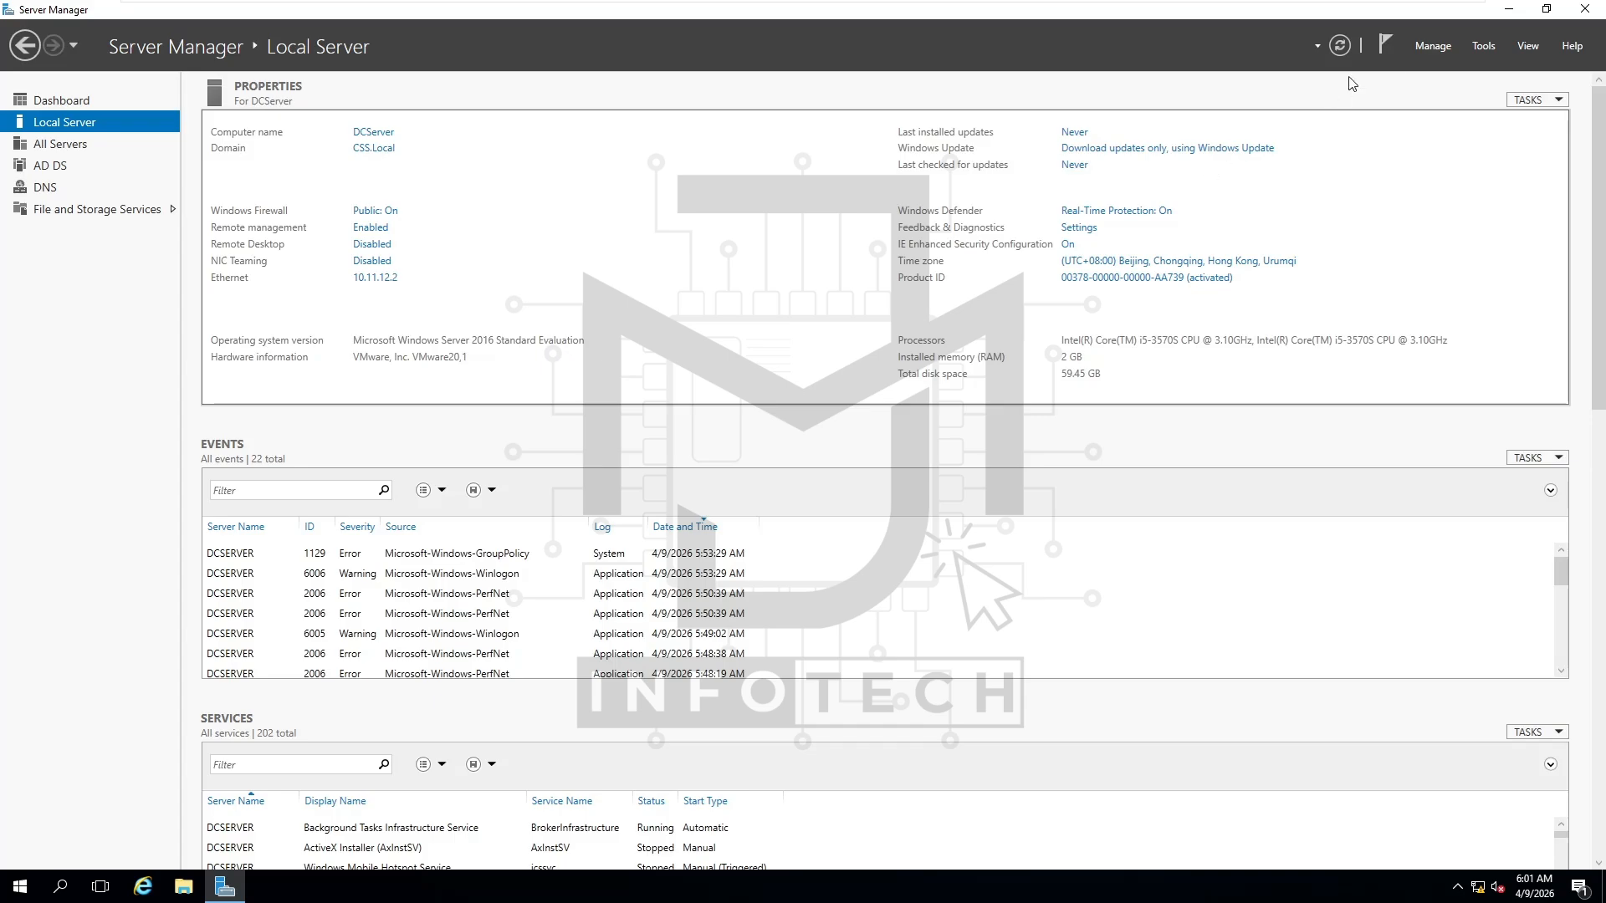
left_click(1510, 11)
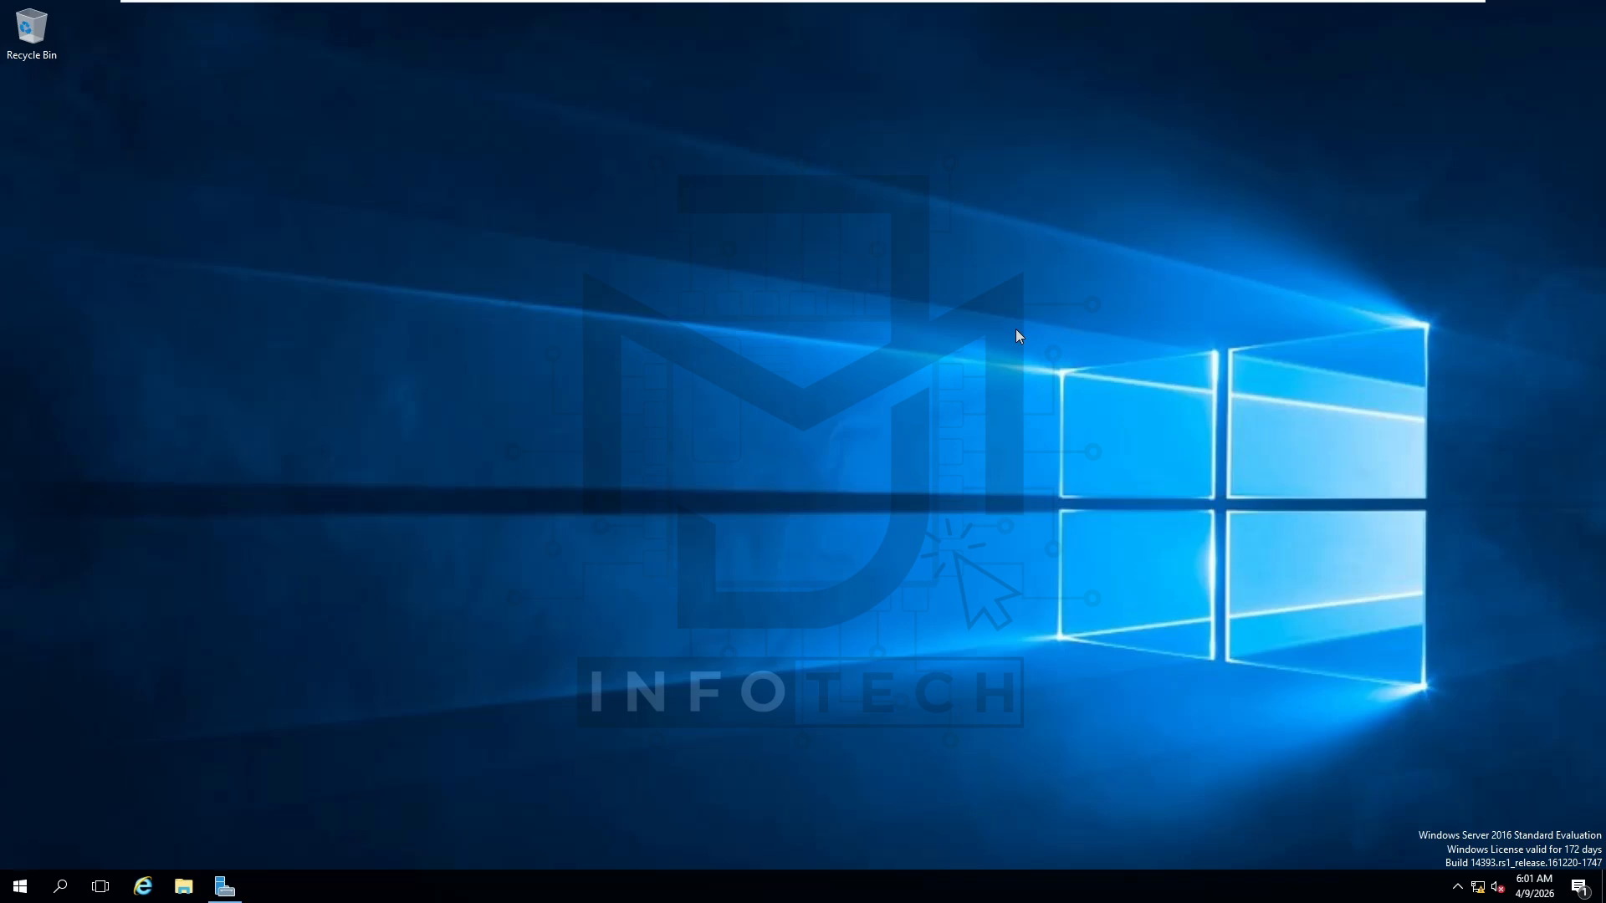
Run powershell from the Win+R box to open an Administrator PowerShell window
key("super+r")
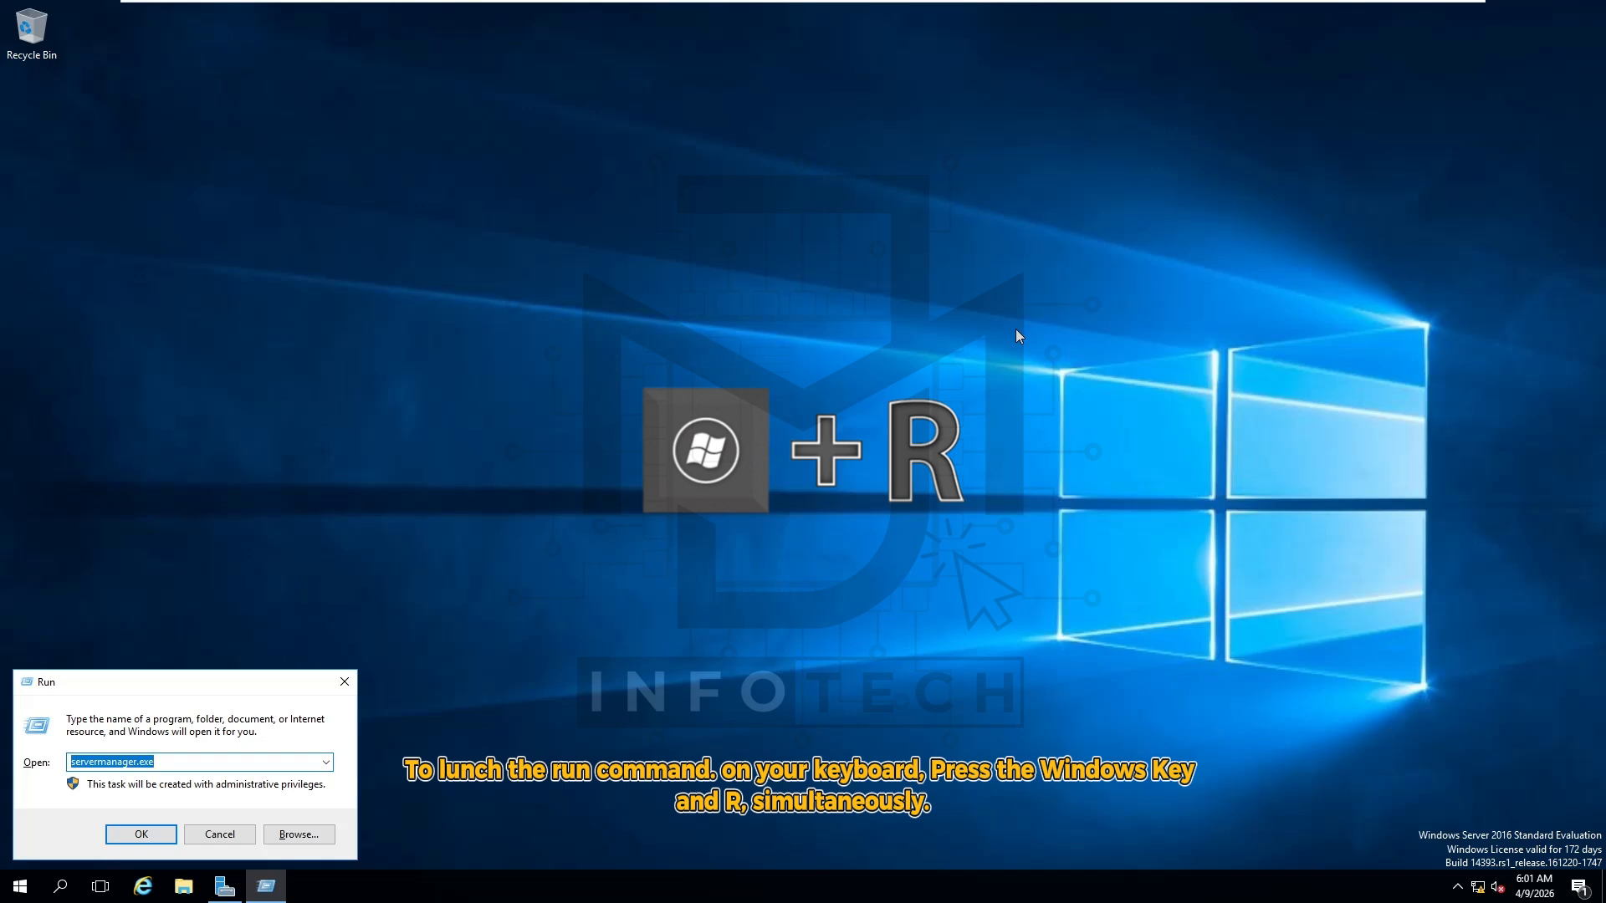
key("BackSpace")
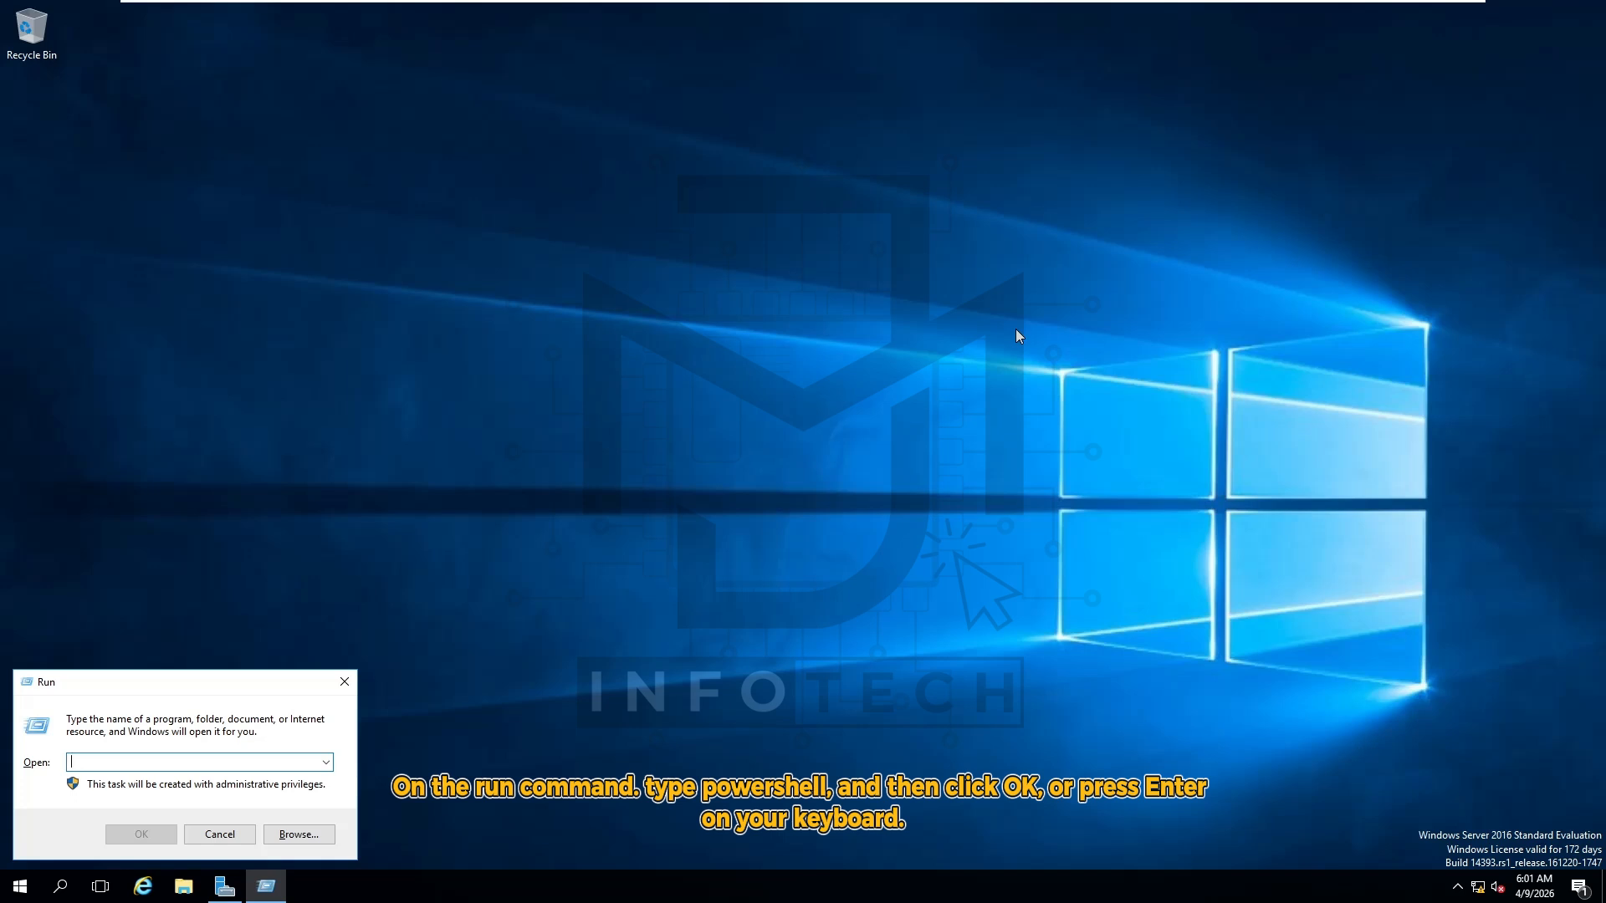
type("powershell")
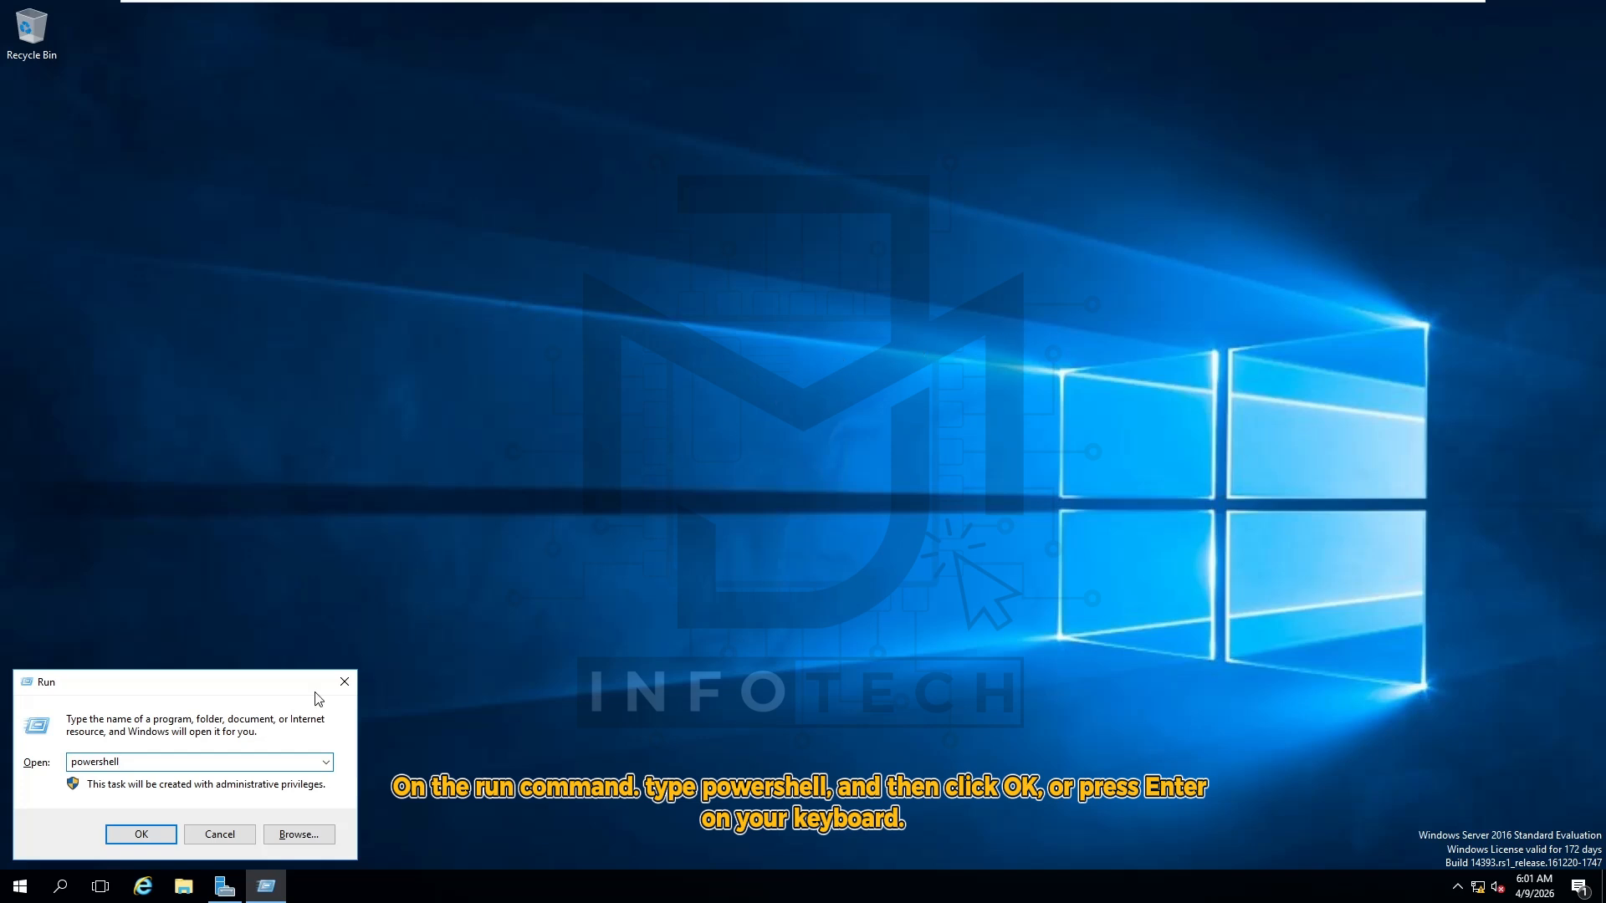
left_click(140, 835)
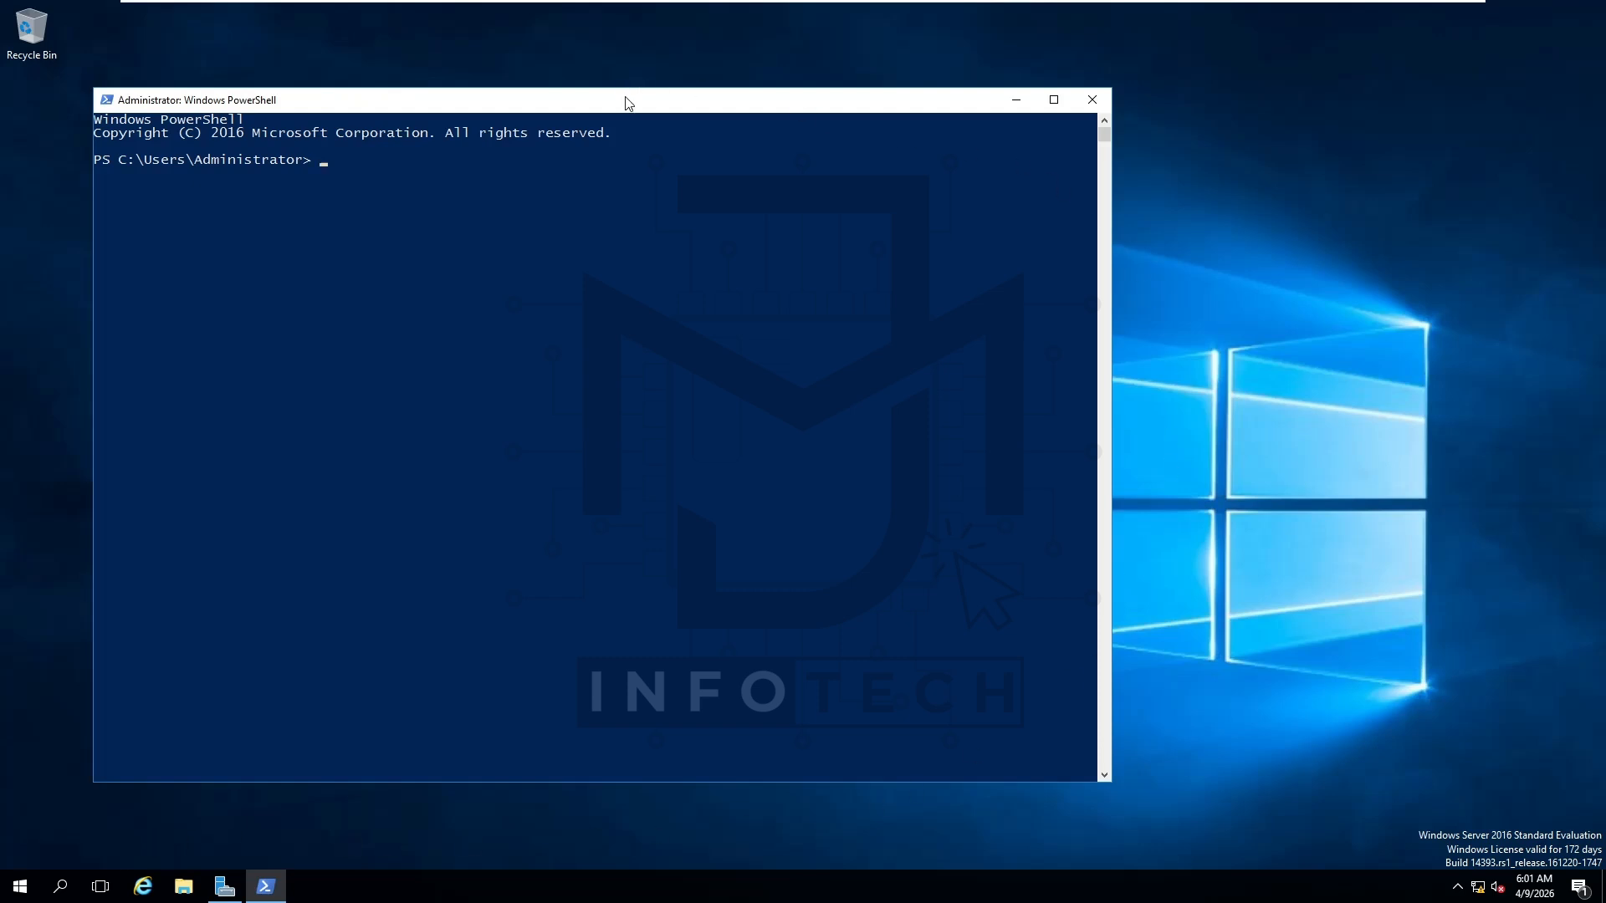
In nslookup, query css.local, dcserver and 10.11.12.2 to verify forward and reverse resolution
left_click_drag(628, 100, 870, 92)
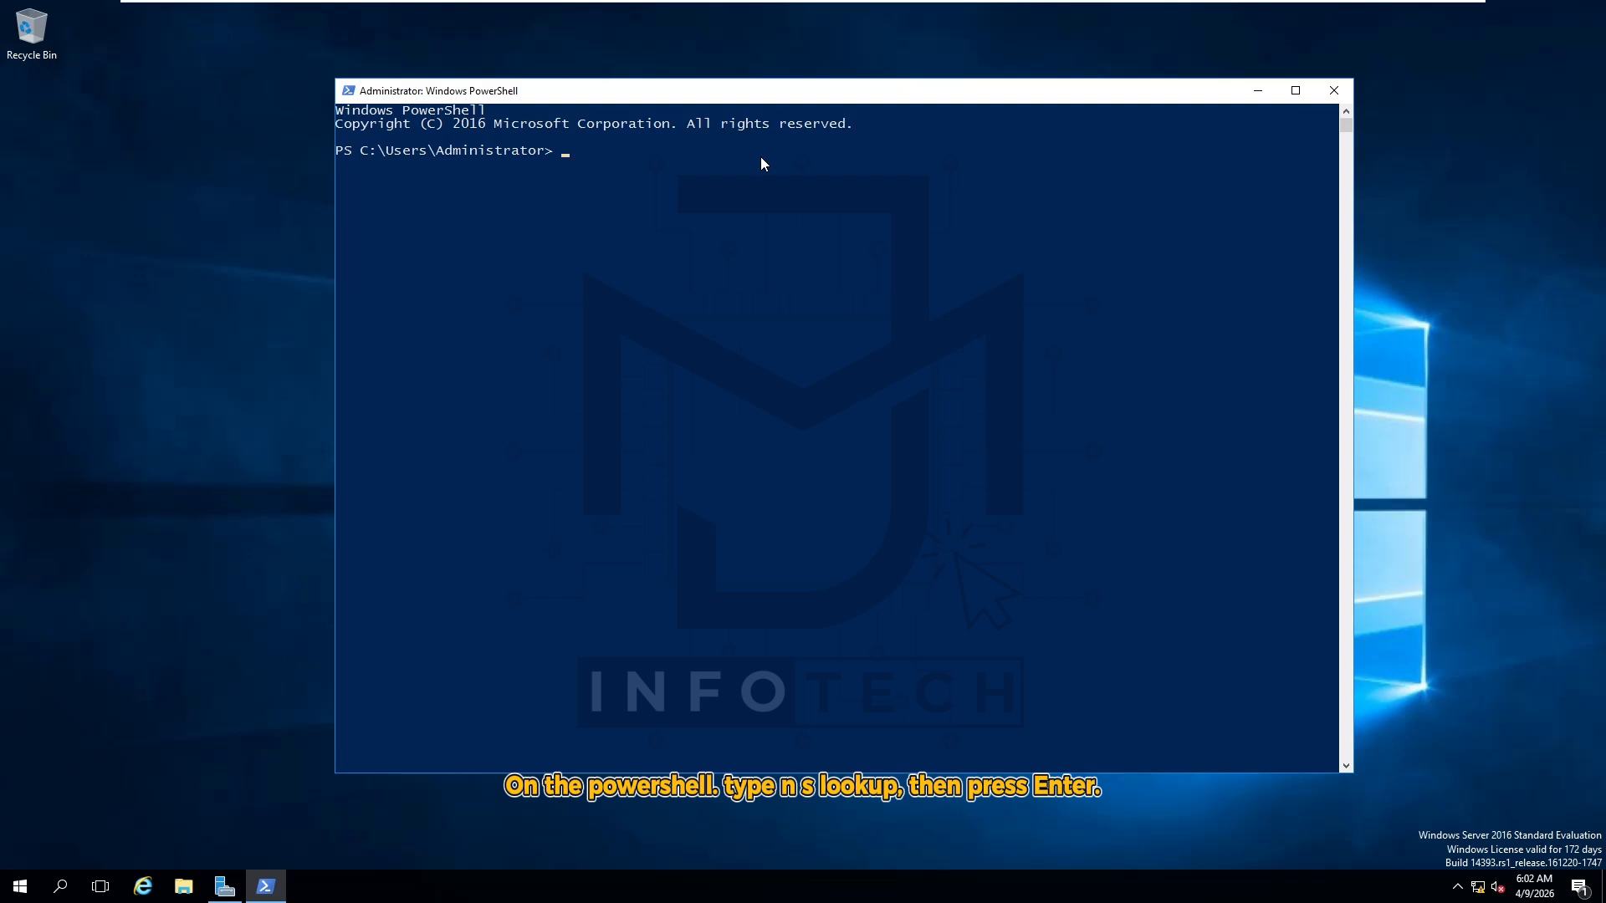
type("nslookup")
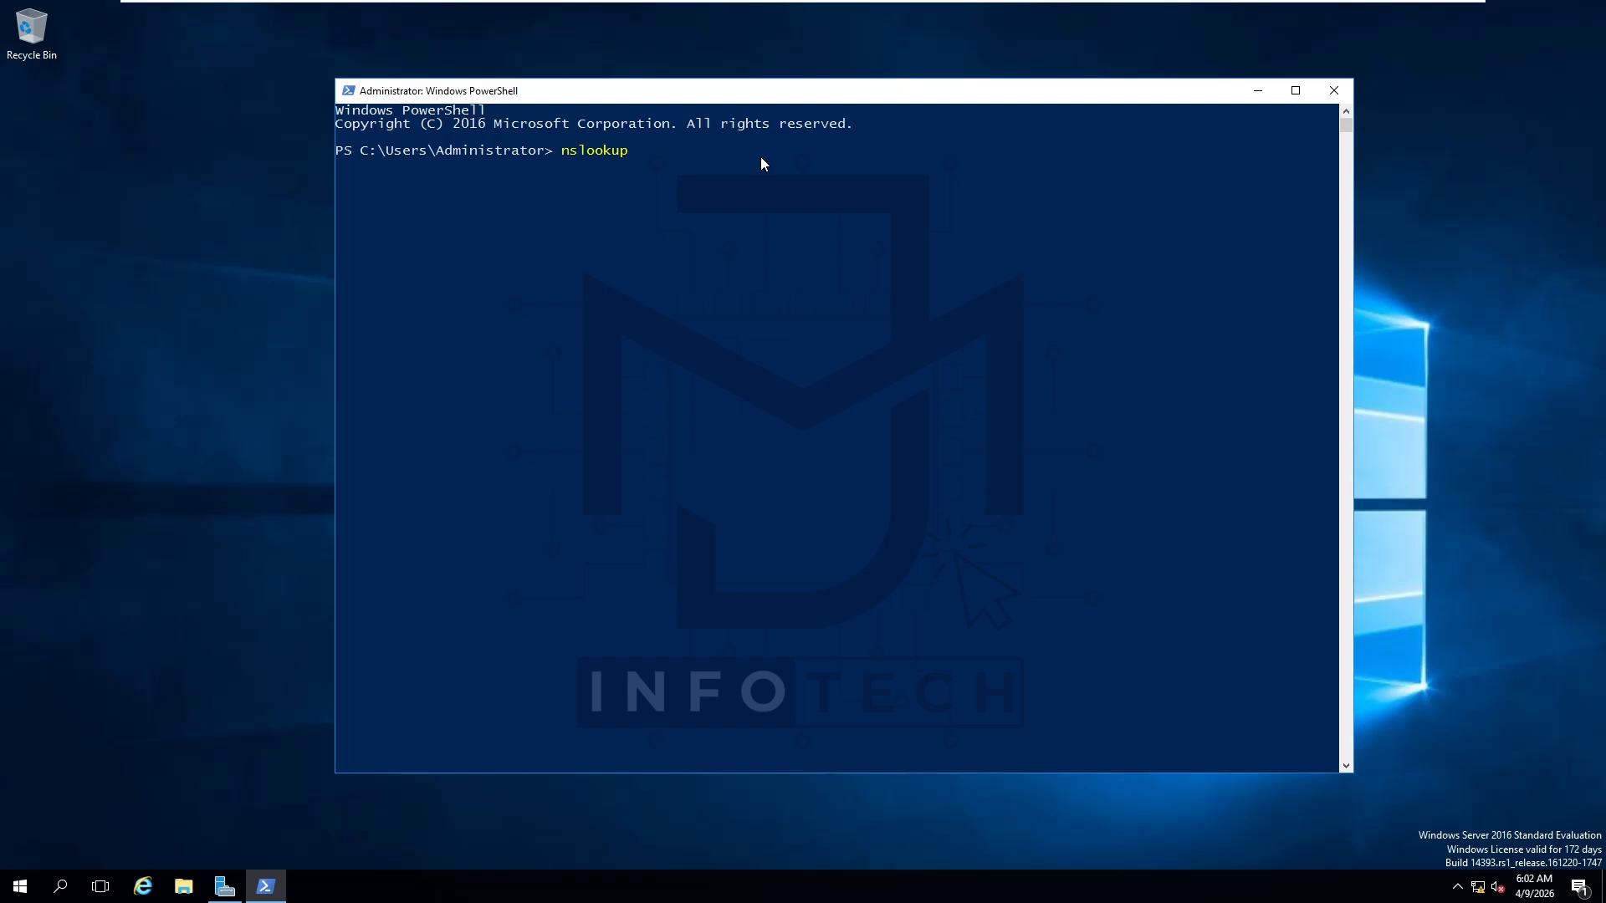
key("Return")
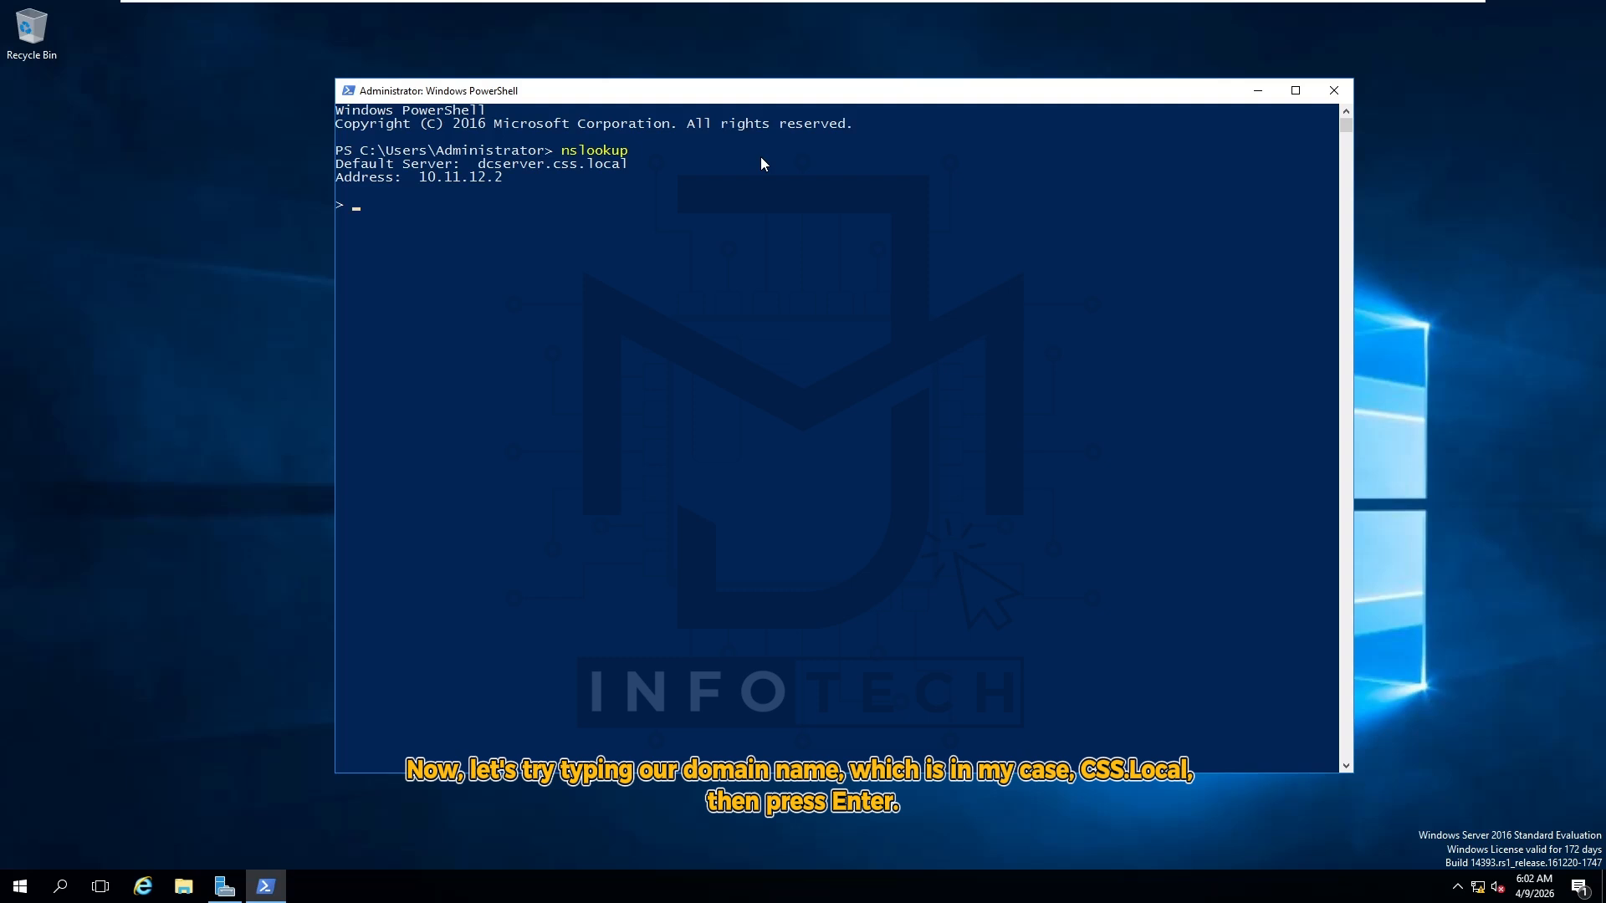
type("ss.local")
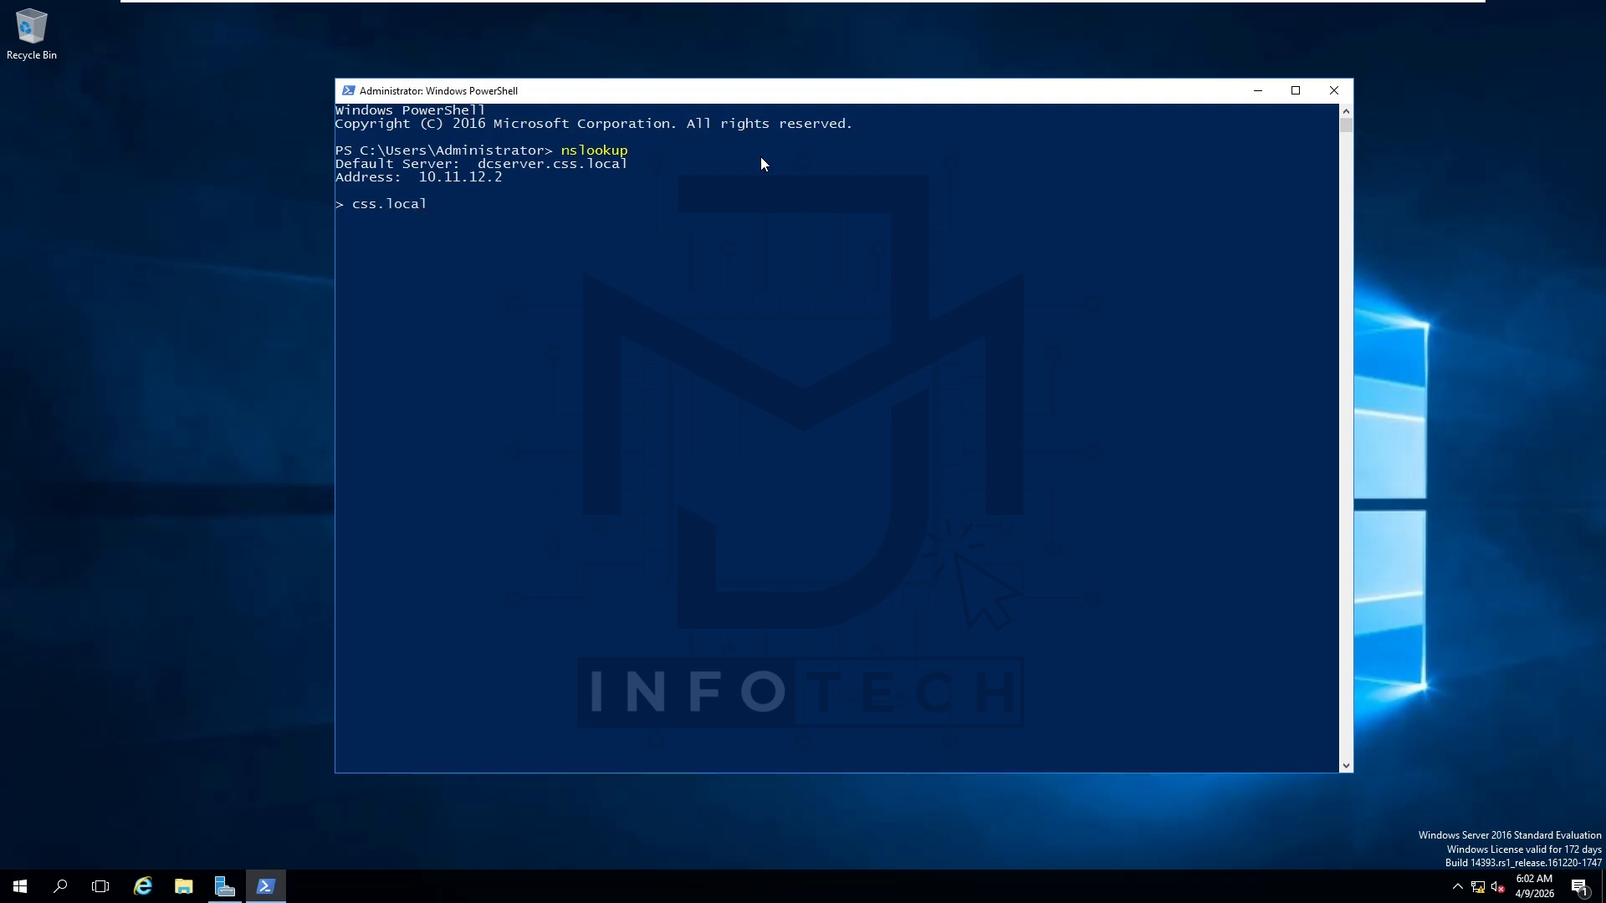
key("Return")
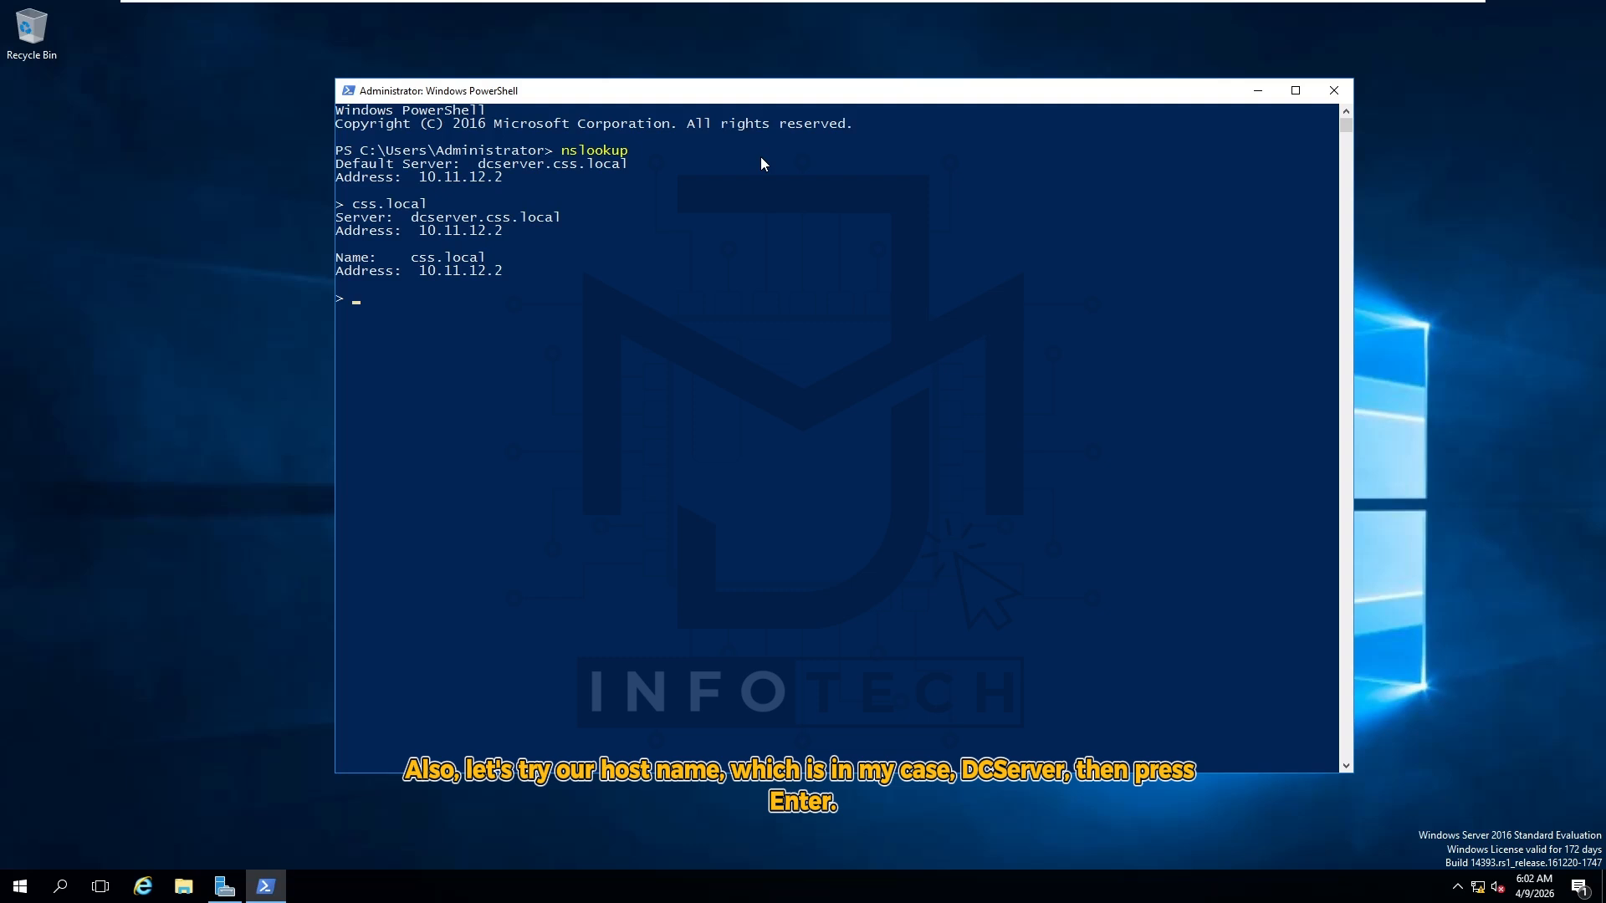
type("dcserver")
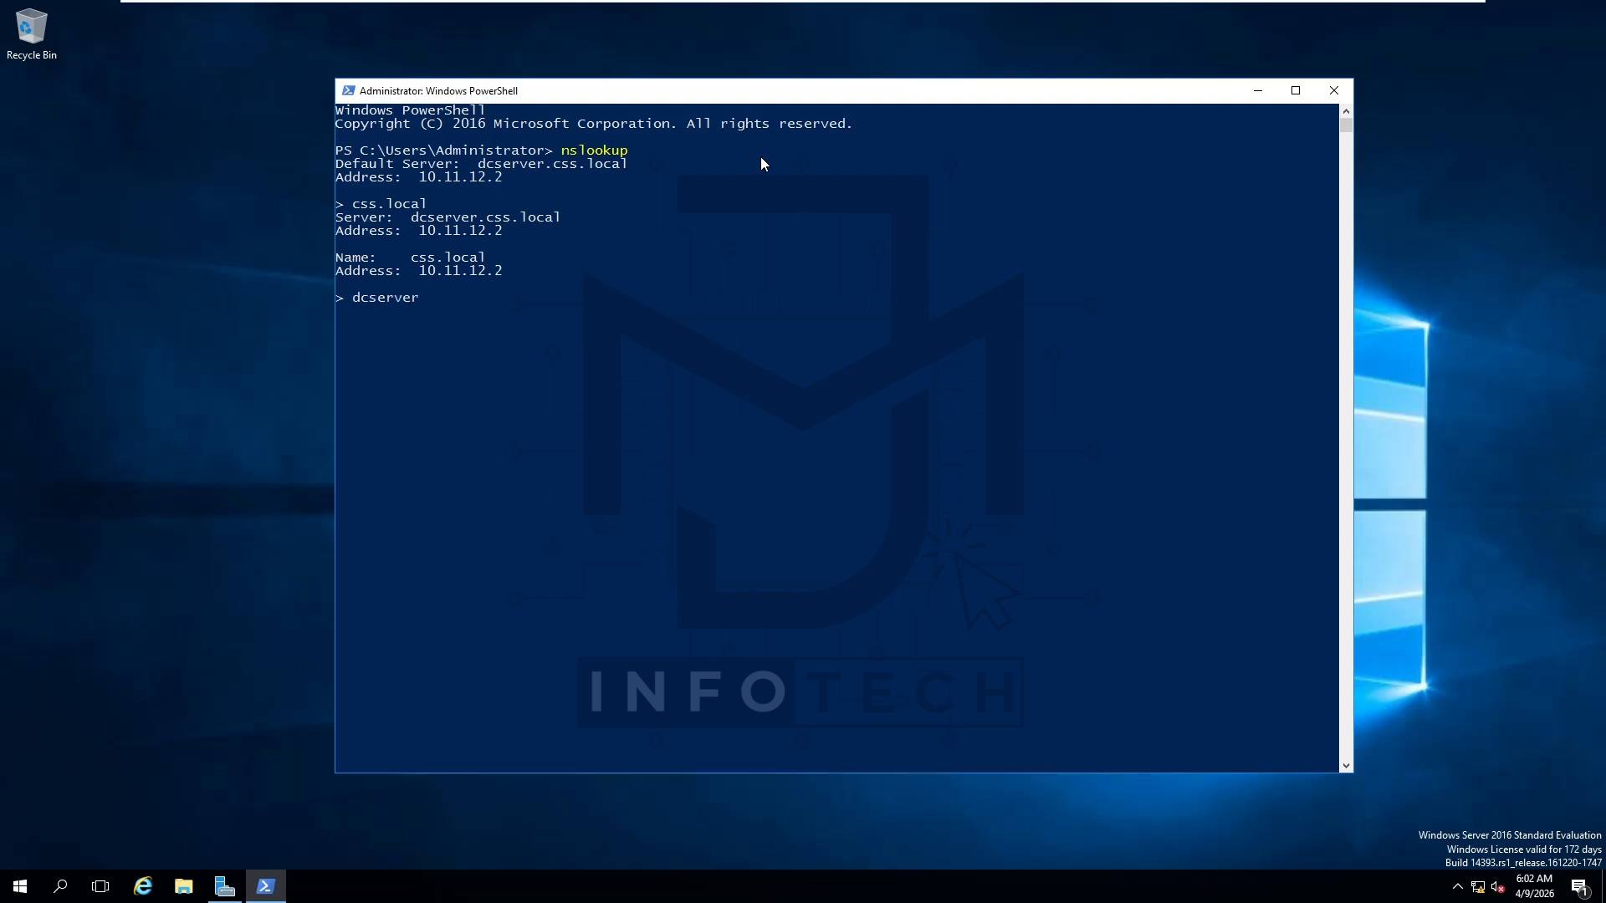
key("Return")
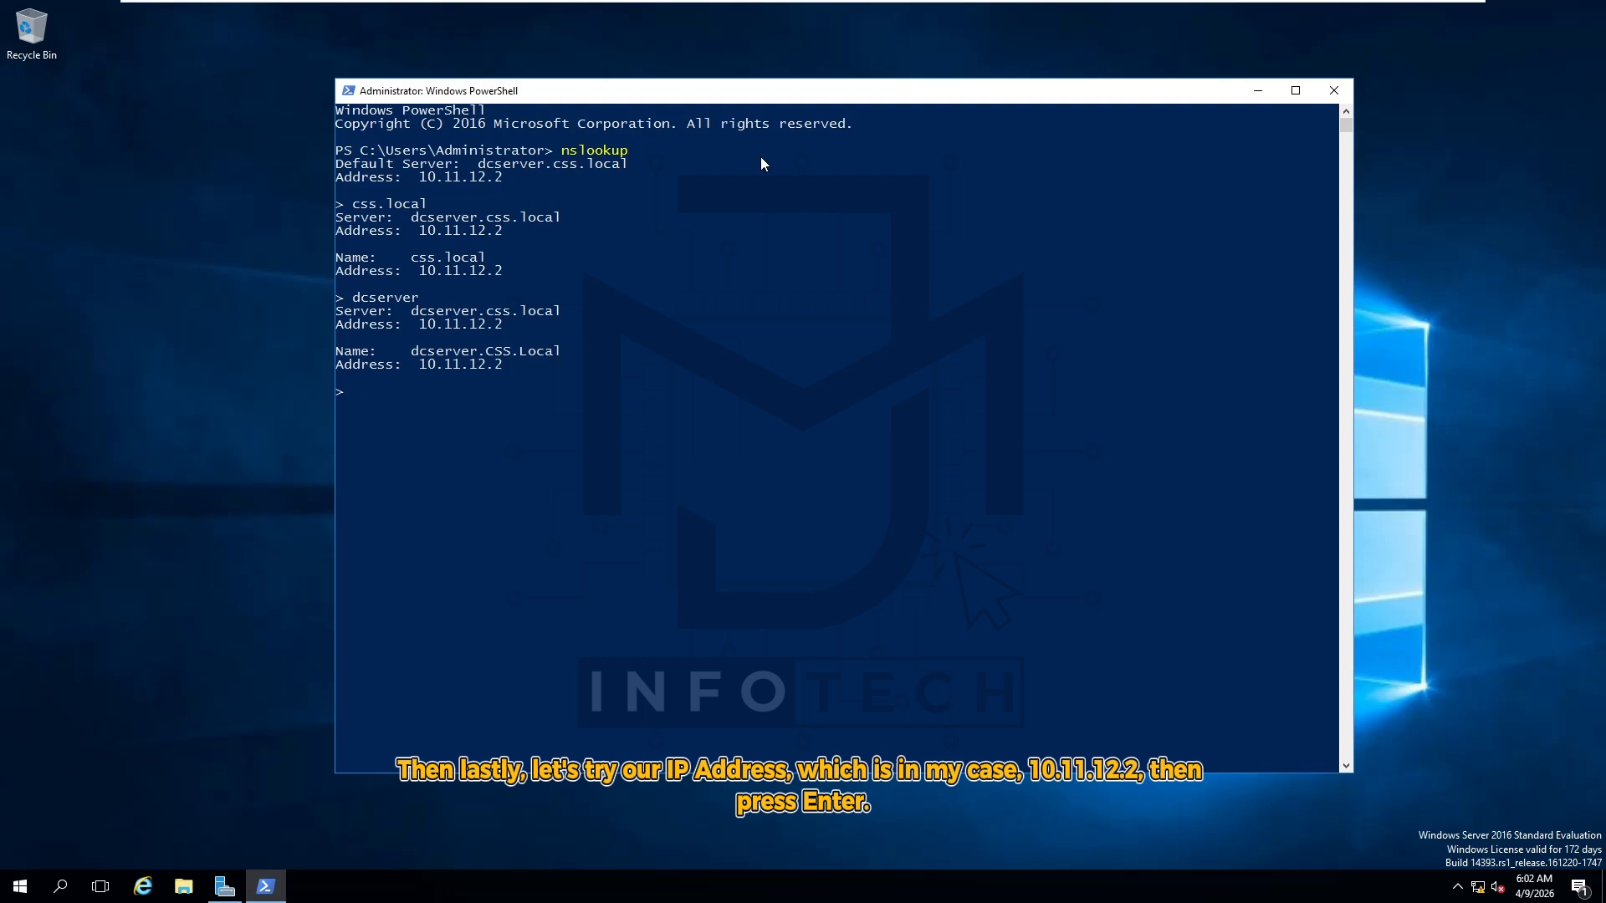
type("10.11.12.2")
key("Return")
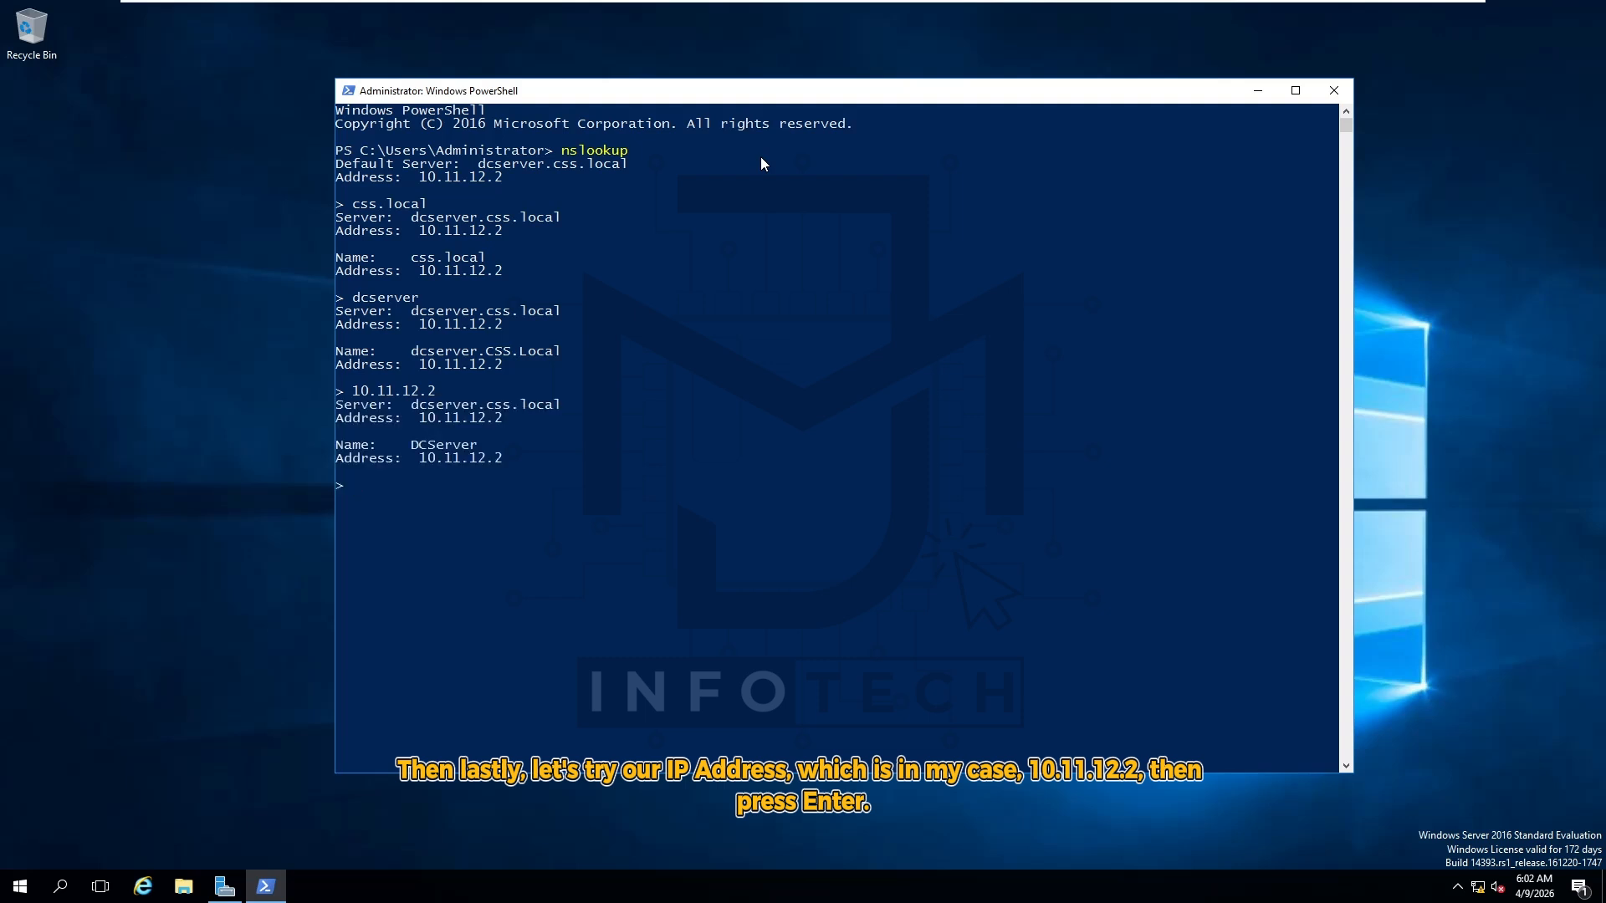